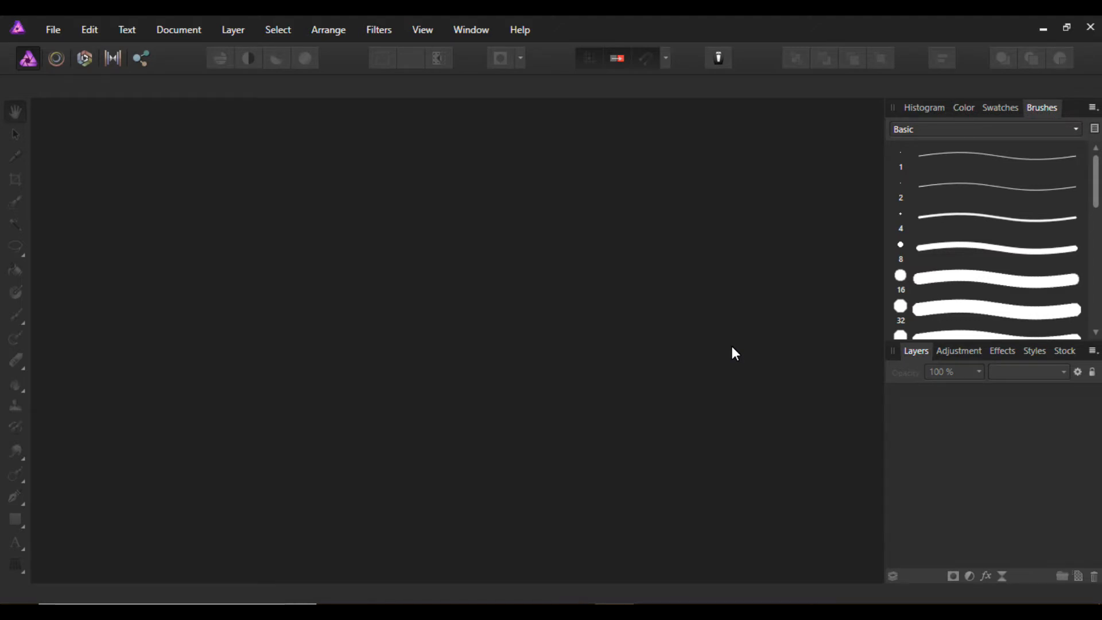
Create an 800 × 250 px web document at 72 DPI with a transparent background and add an empty pixel layer
click(57, 36)
click(67, 69)
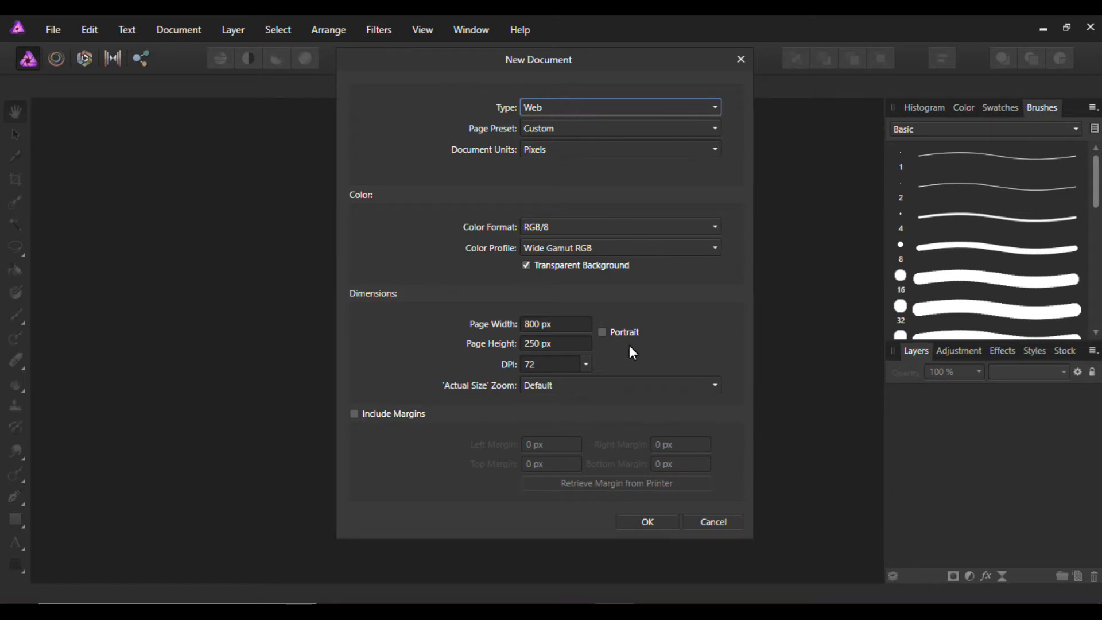
click(658, 523)
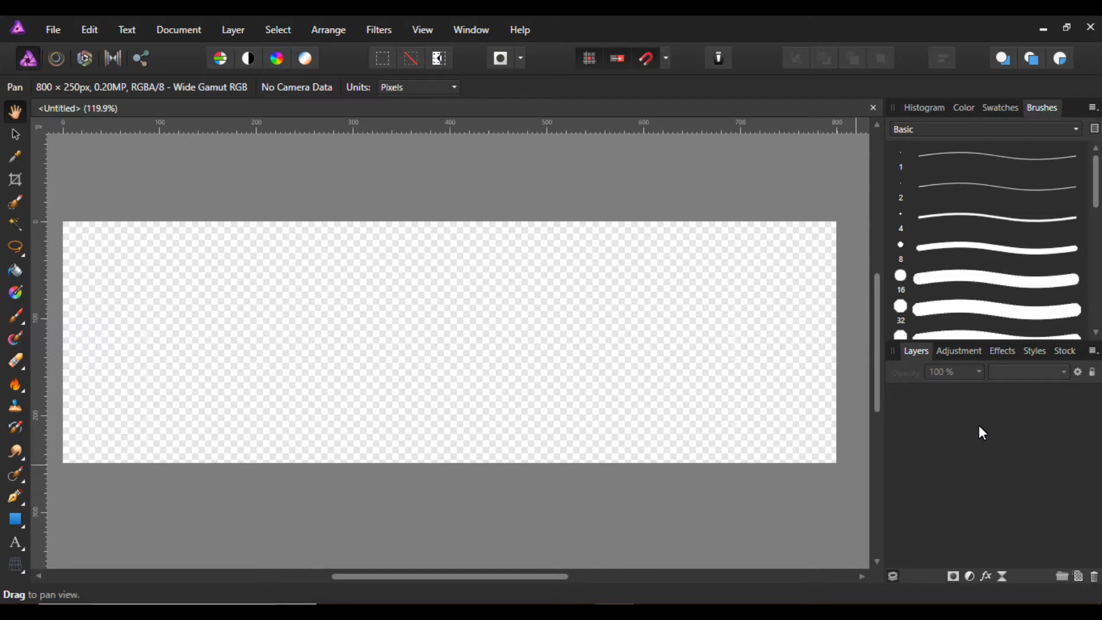
click(1079, 577)
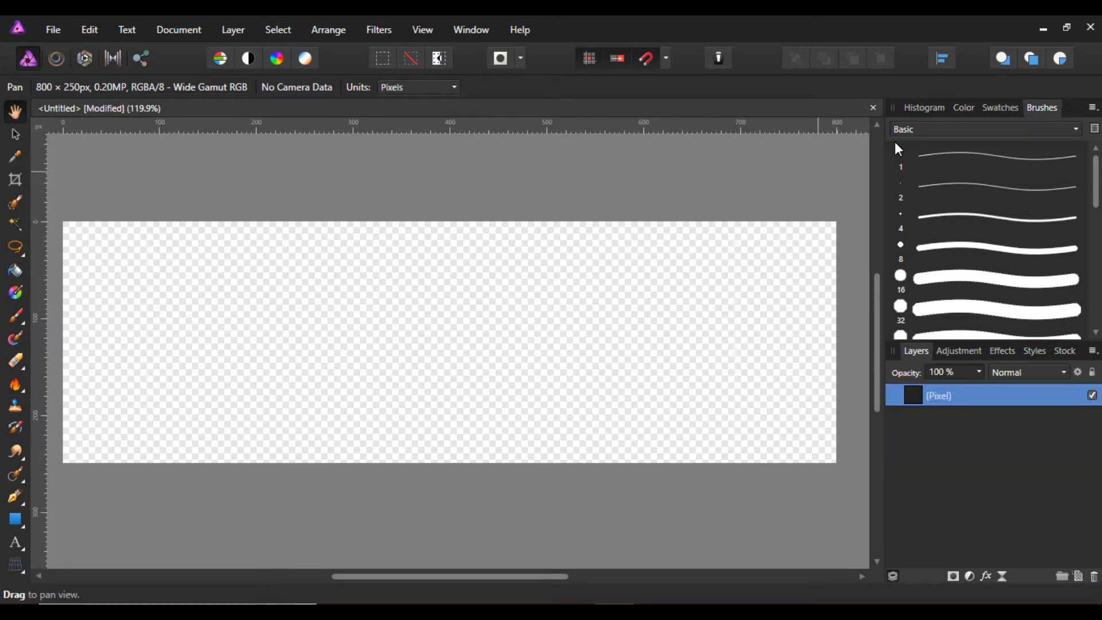
Flood fill the pixel layer with an orange-brown colour of about H 41, S 42, L 49
click(961, 109)
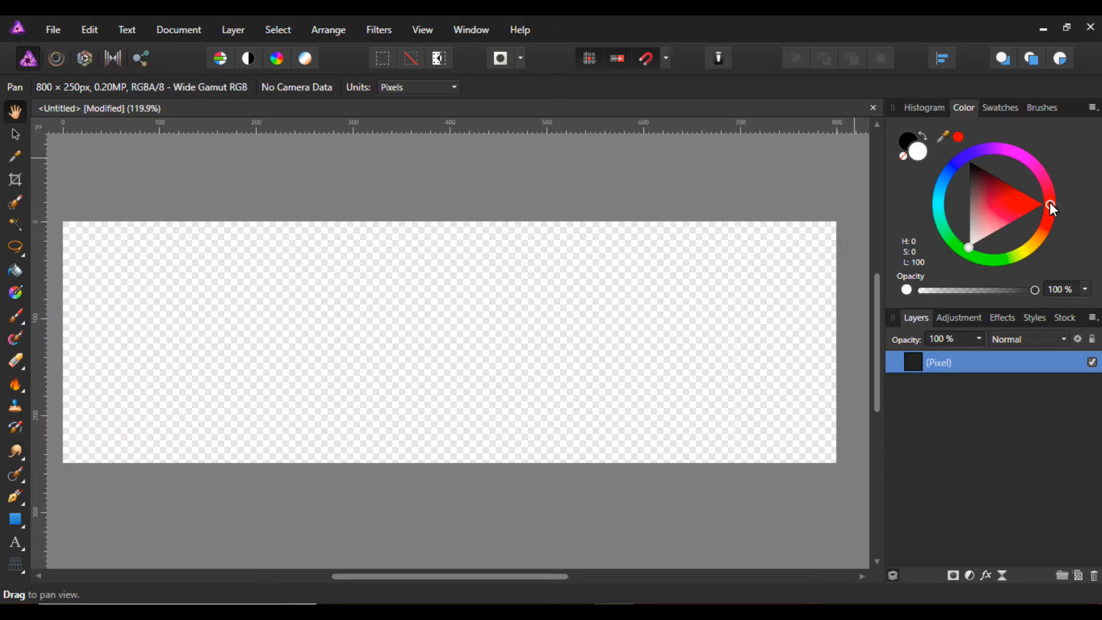
drag(1050, 204, 1035, 240)
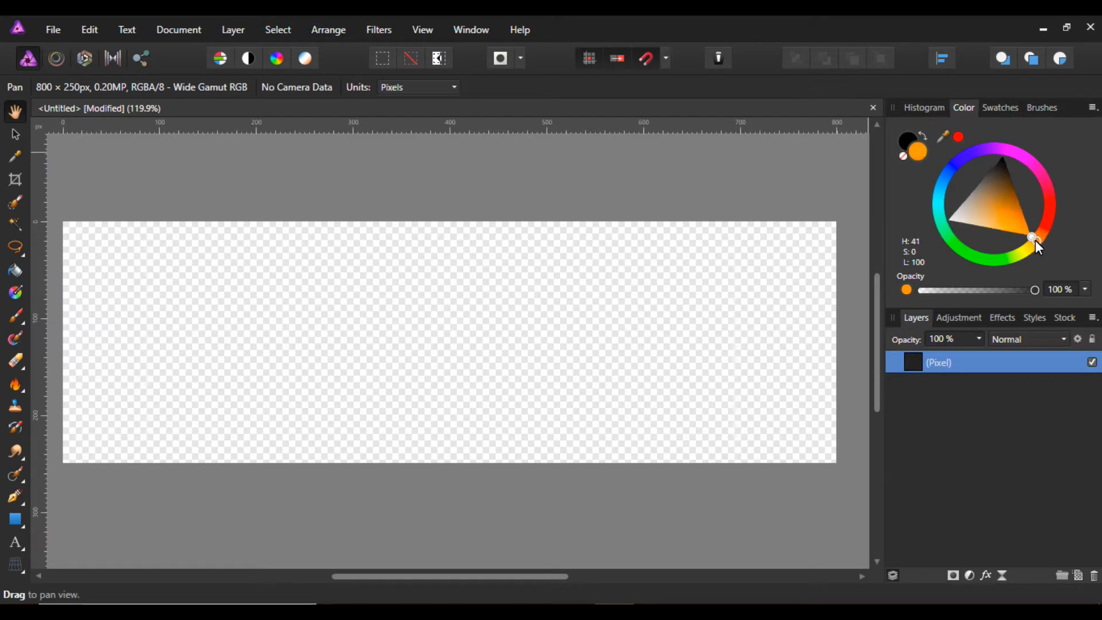
mouse_move(1012, 204)
mouse_down()
mouse_move(1000, 200)
mouse_move(1018, 222)
mouse_move(1004, 205)
mouse_up()
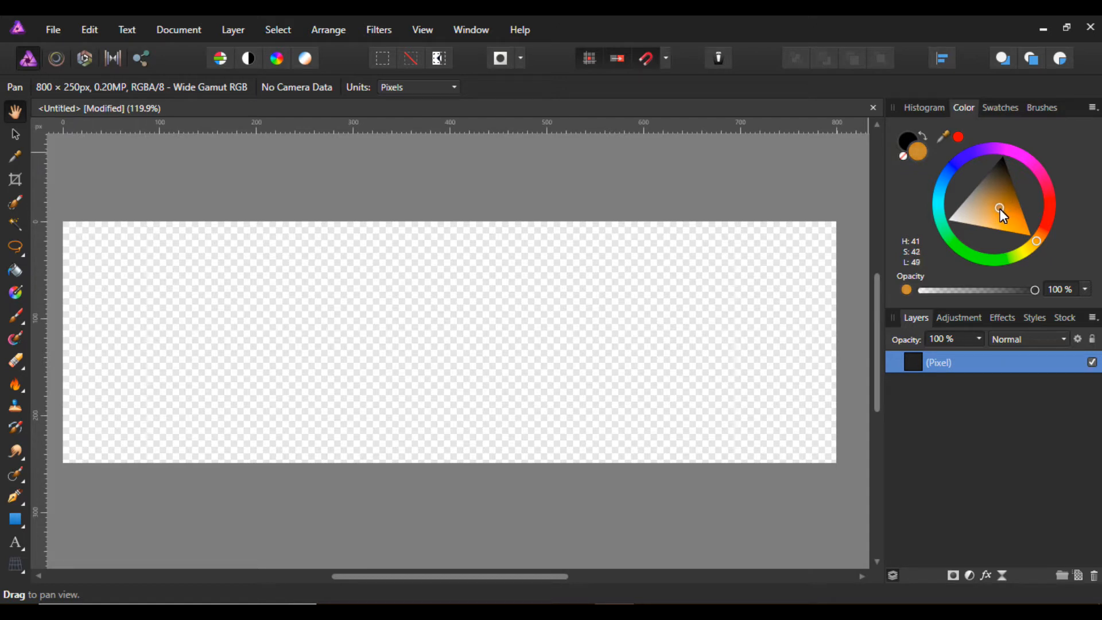
click(15, 272)
click(420, 351)
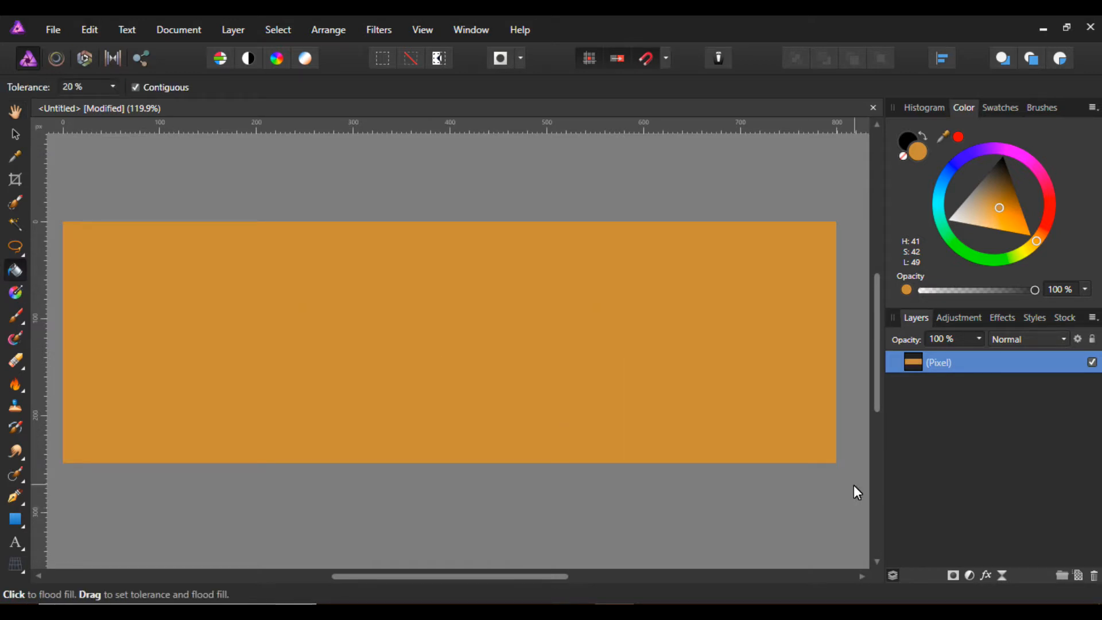
Apply Gaussian, monochromatic Add Noise to the filled layer at 100 % intensity
click(17, 134)
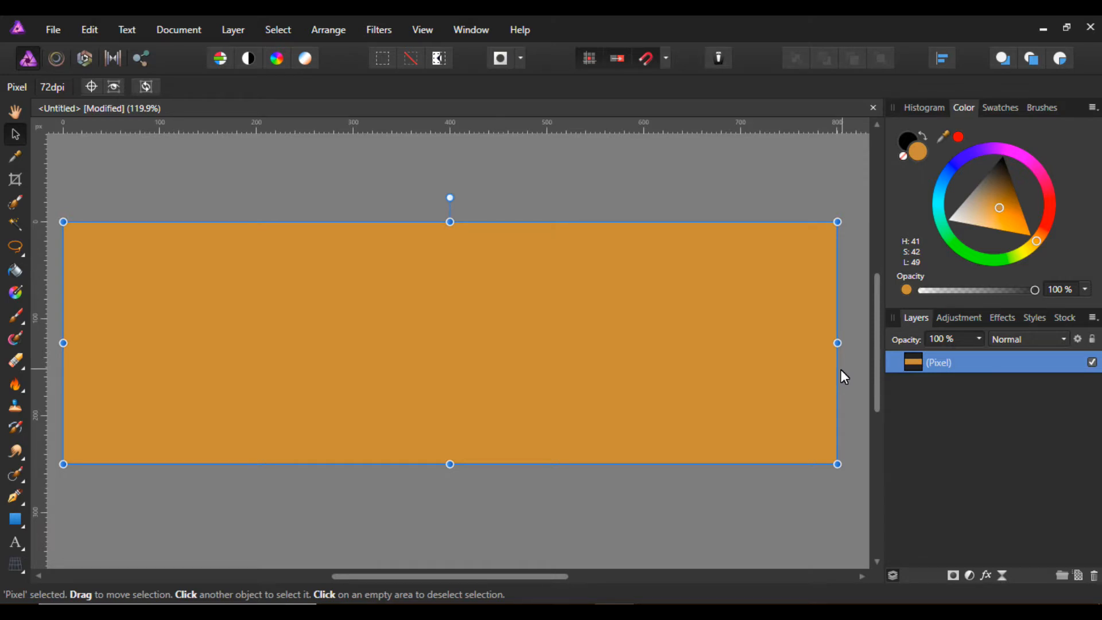
click(390, 31)
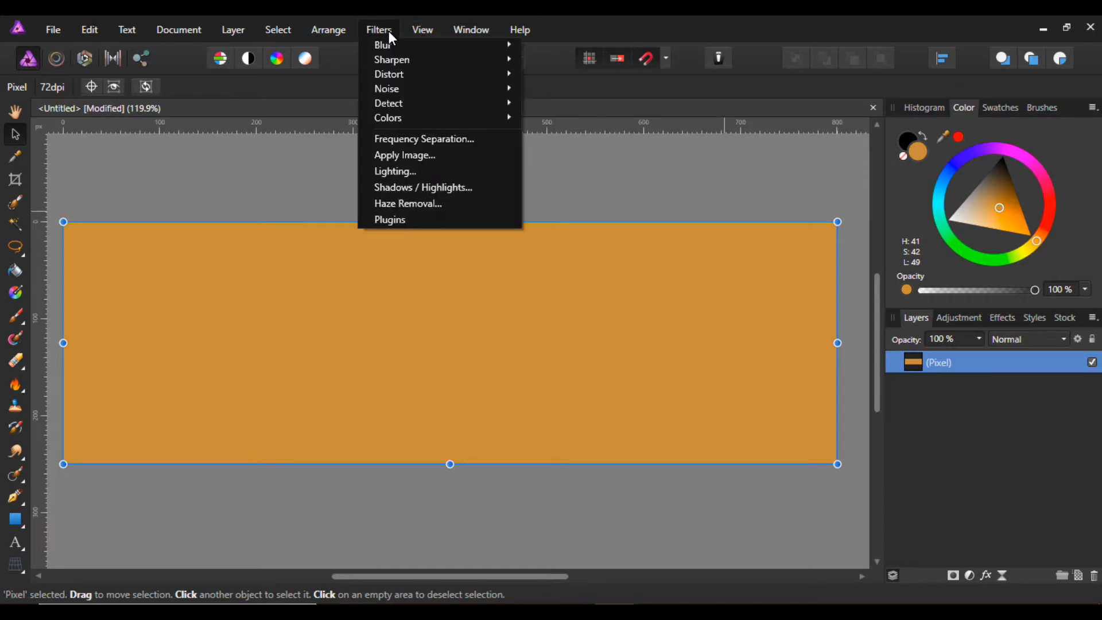
mouse_move(391, 89)
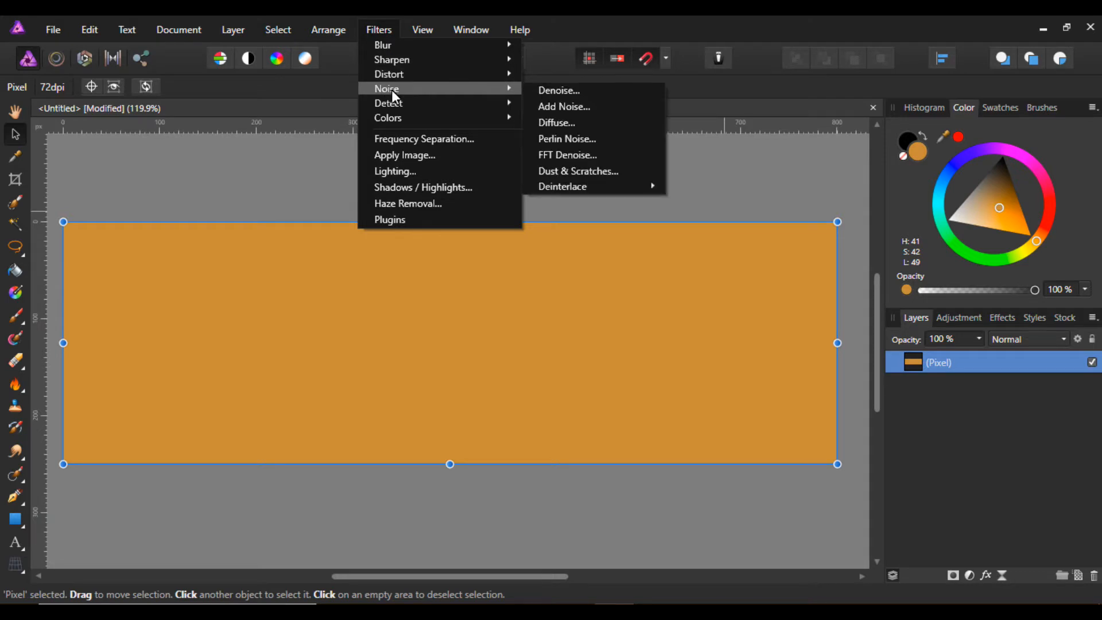
click(577, 107)
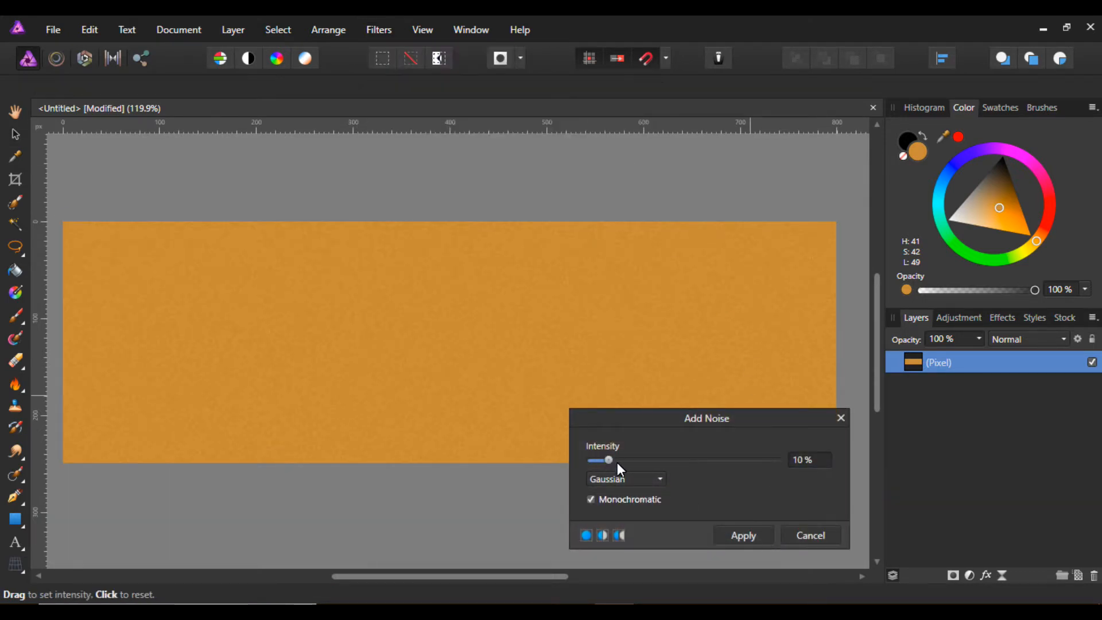
drag(608, 459, 990, 502)
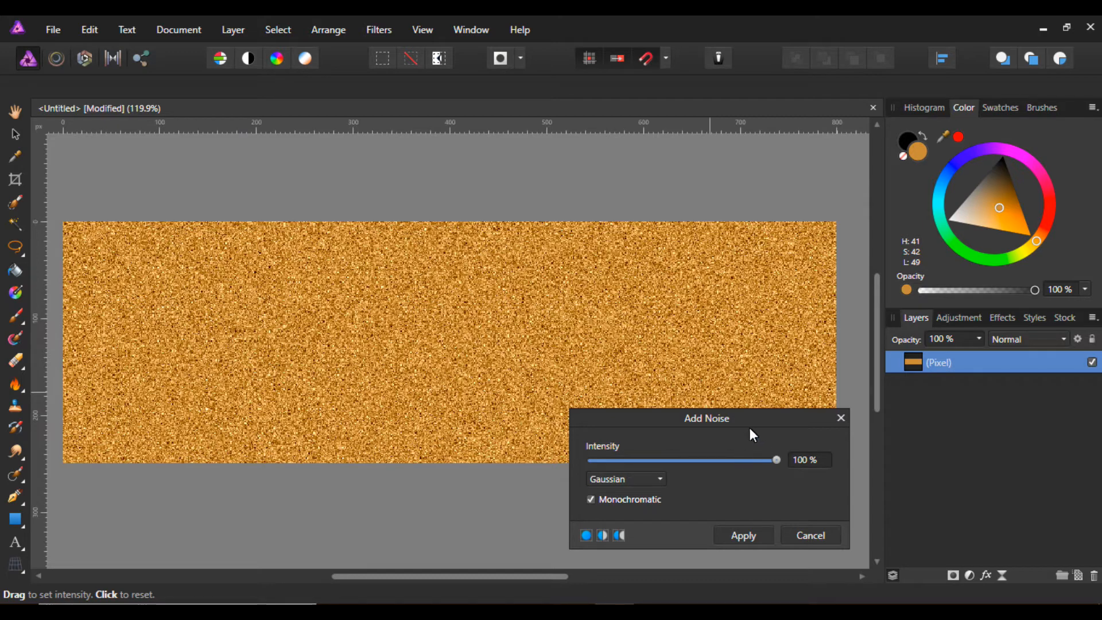
click(753, 538)
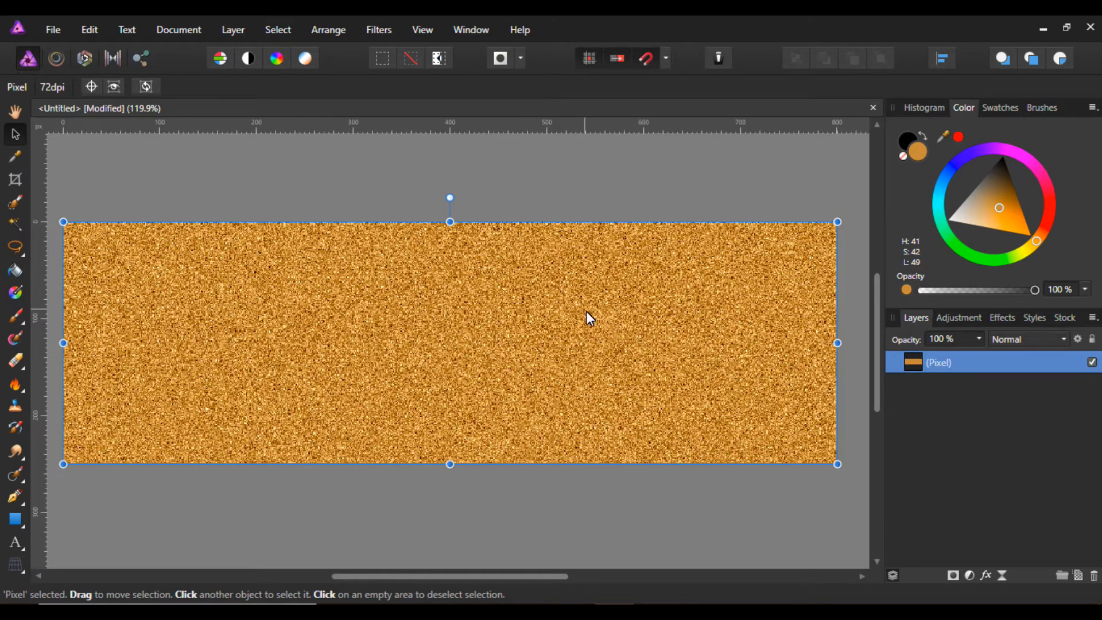
Apply Motion Blur to the noisy layer with a 13 px radius and 270° rotation for a vertical grain
click(387, 31)
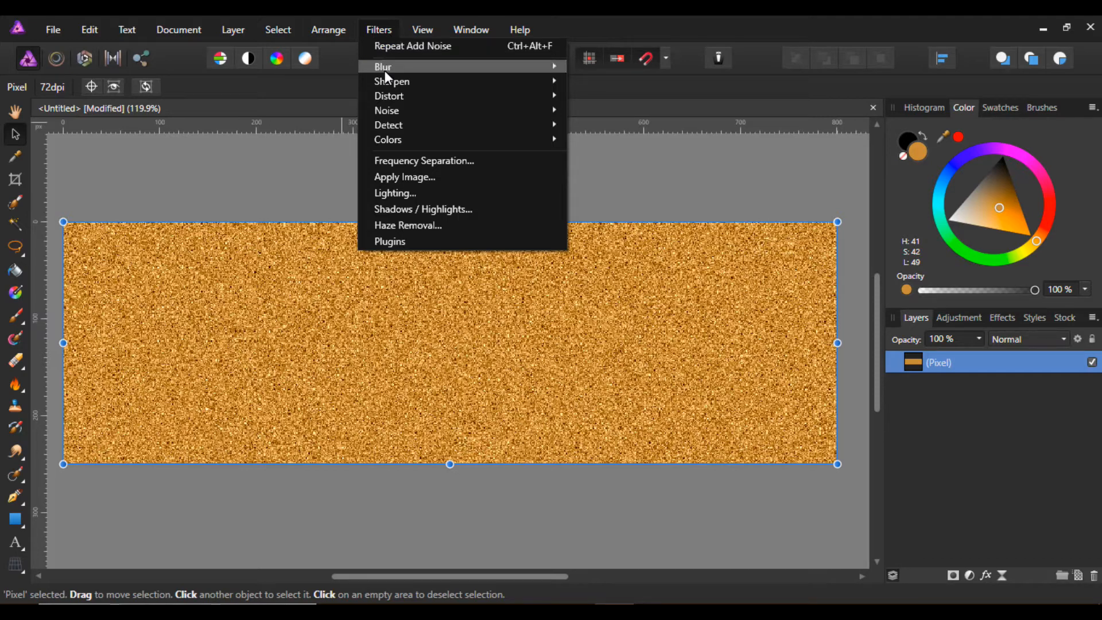
mouse_move(385, 71)
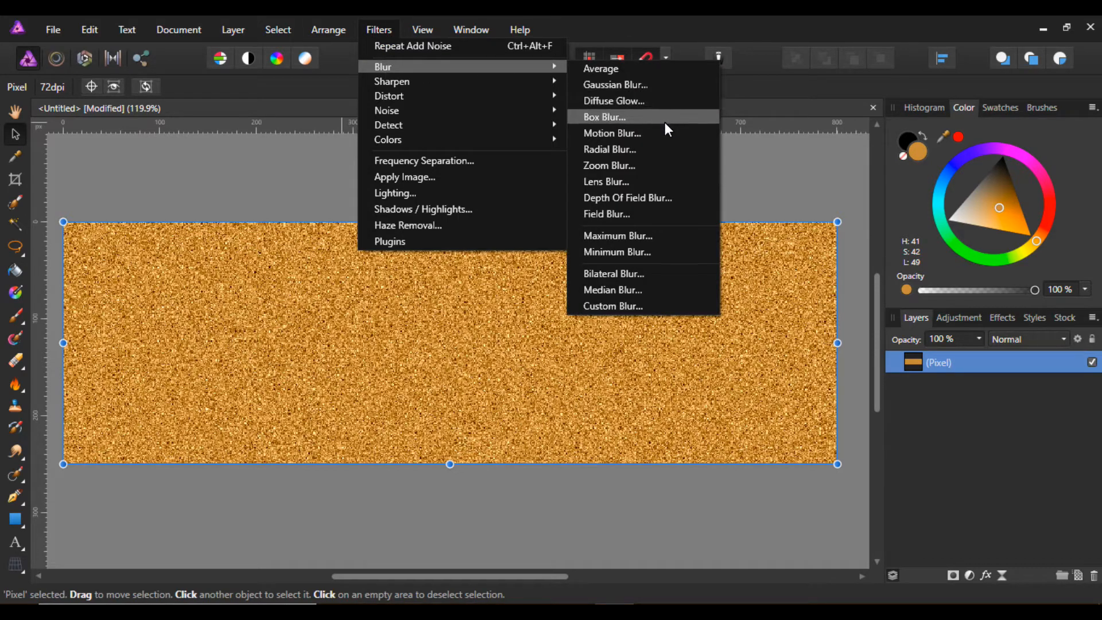
click(666, 137)
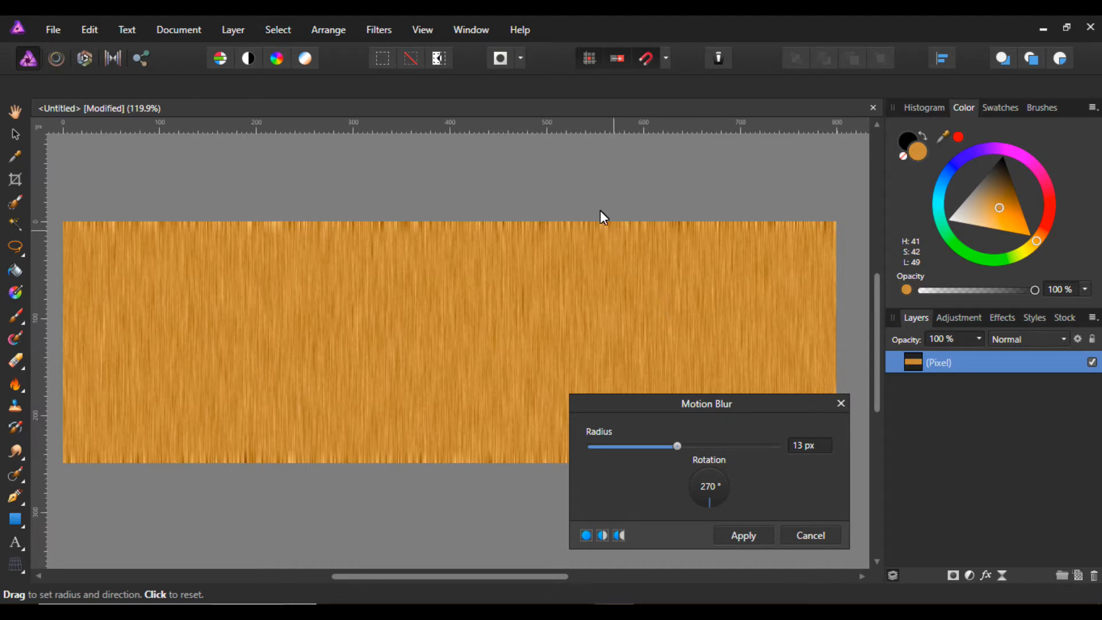
mouse_move(678, 446)
mouse_down()
mouse_move(770, 458)
mouse_move(679, 451)
mouse_up()
click(810, 444)
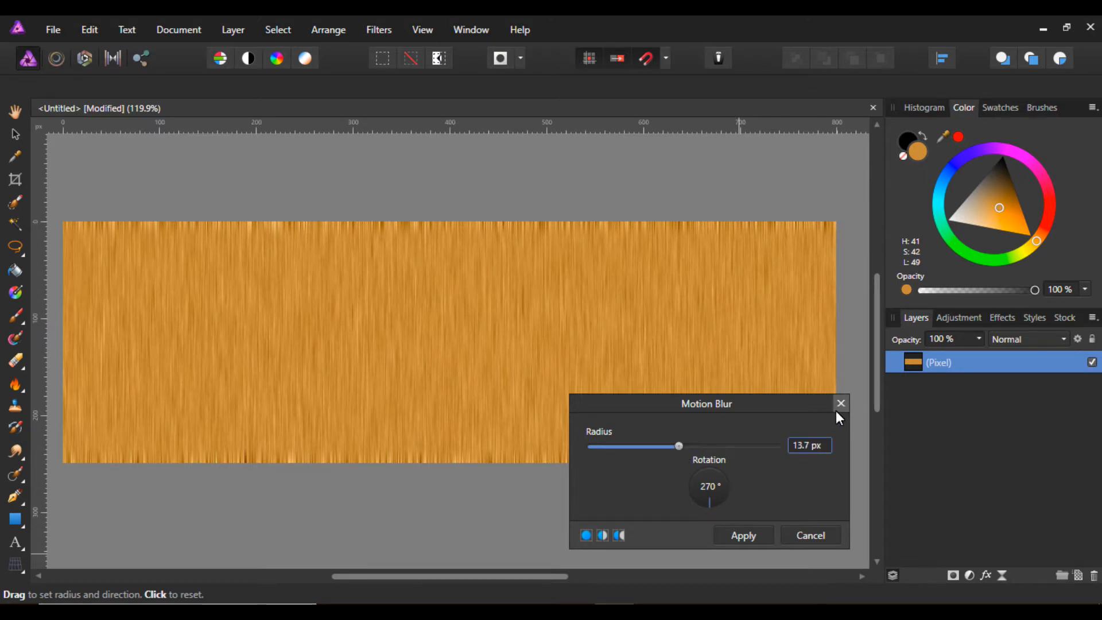
text(13)
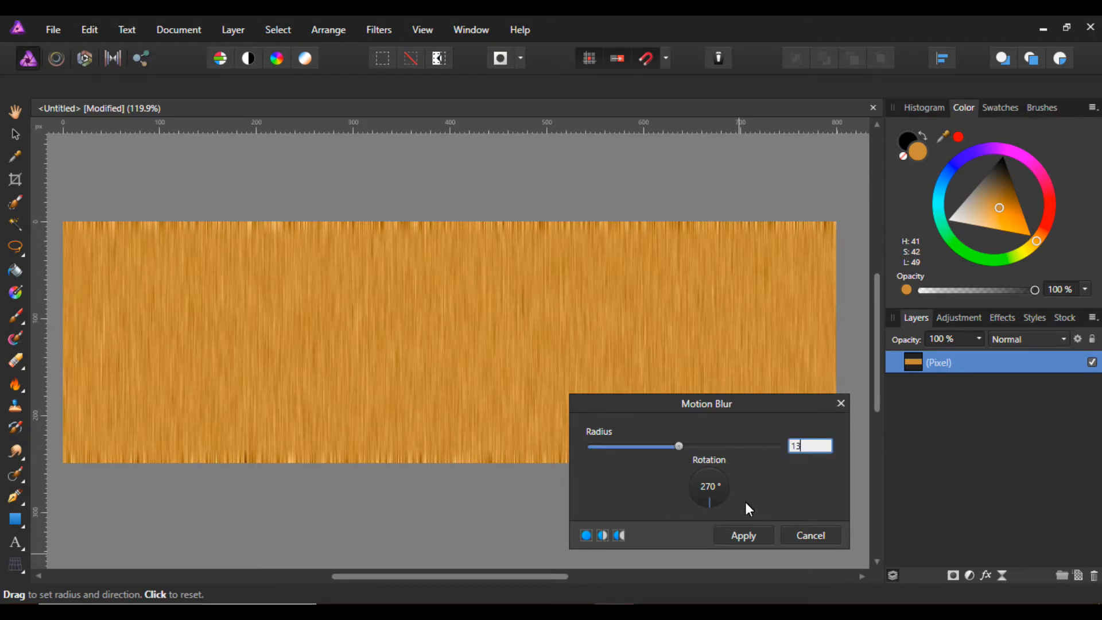
click(754, 540)
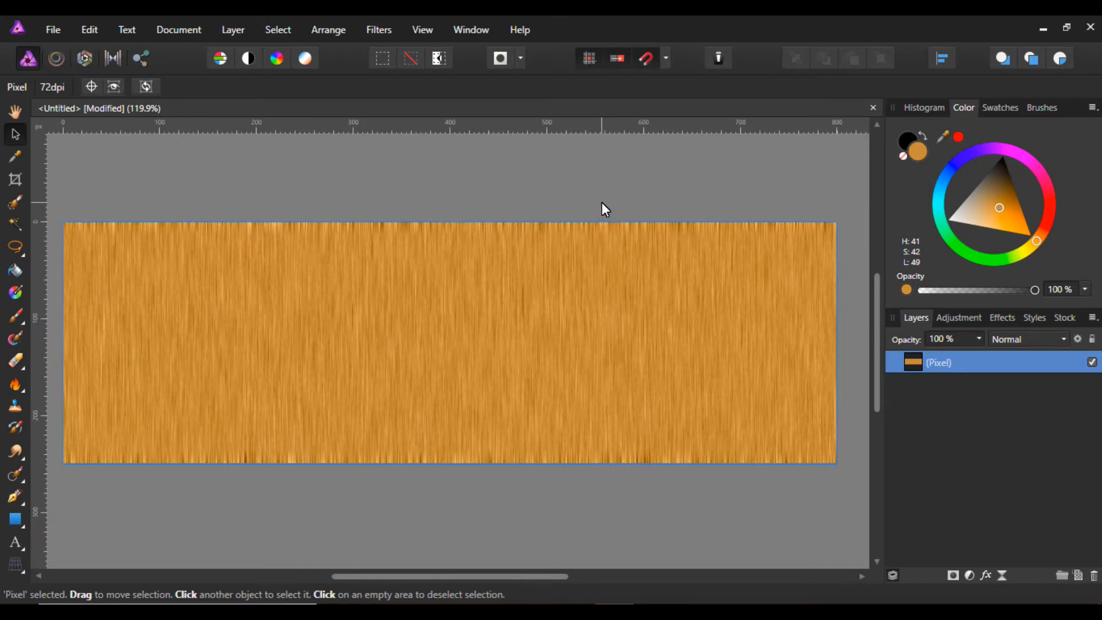
Stretch the grain layer slightly past the canvas's upper and lower edges to hide the uneven blurred borders, and deselect it
scroll(597, 218, up, 4)
scroll(584, 236, up, 1)
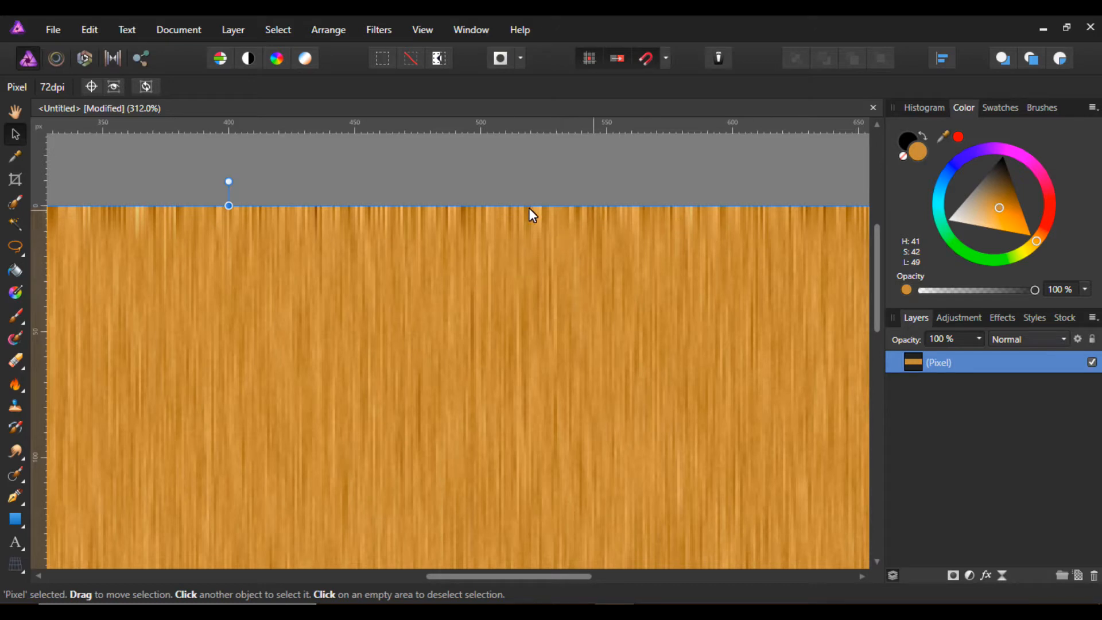
scroll(654, 258, down, 5)
scroll(636, 302, down, 5)
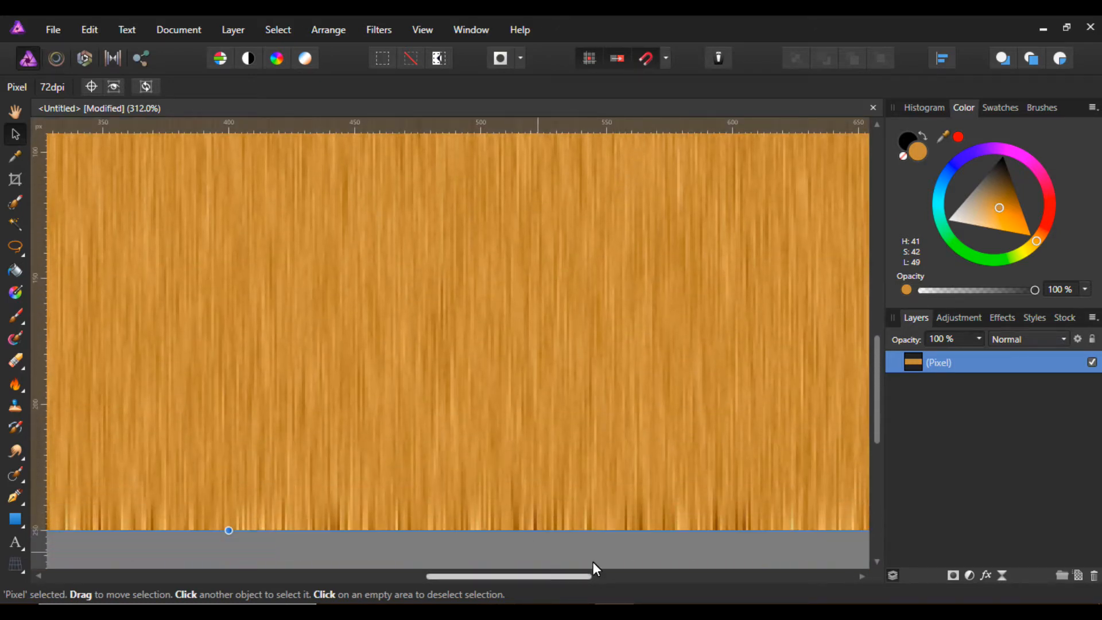
scroll(656, 512, down, 5)
scroll(656, 513, up, 1)
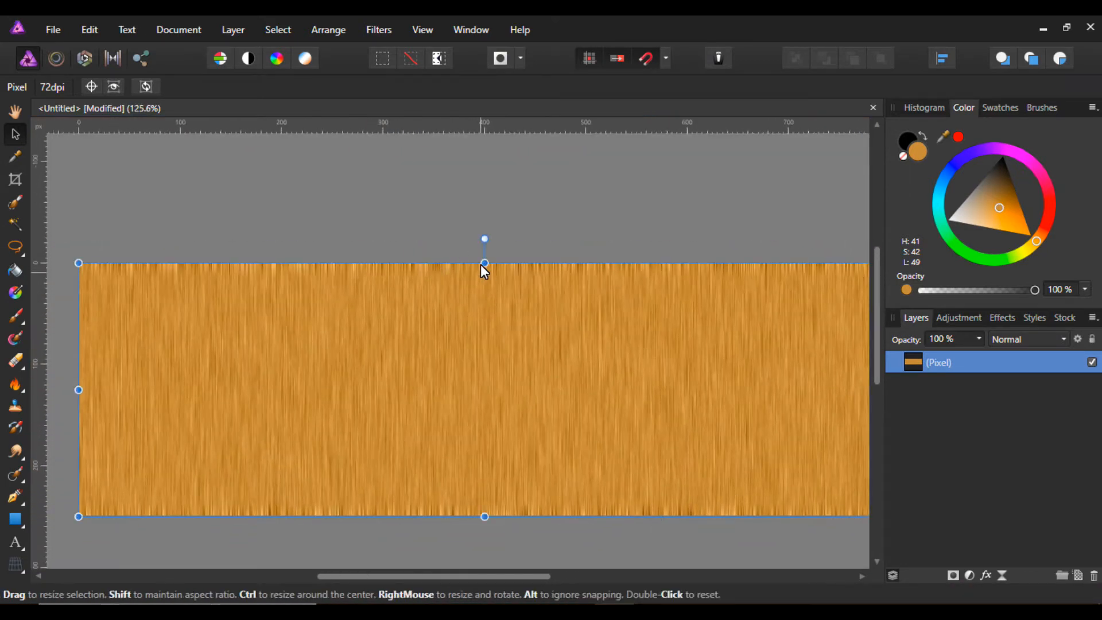
drag(484, 262, 484, 249)
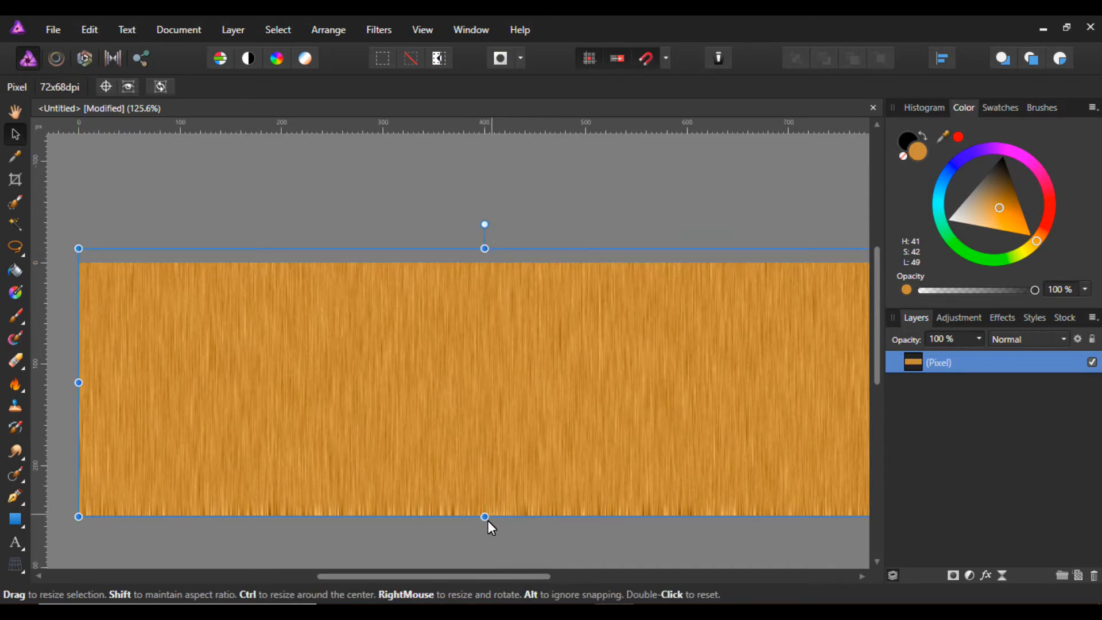
drag(486, 519, 485, 532)
click(563, 204)
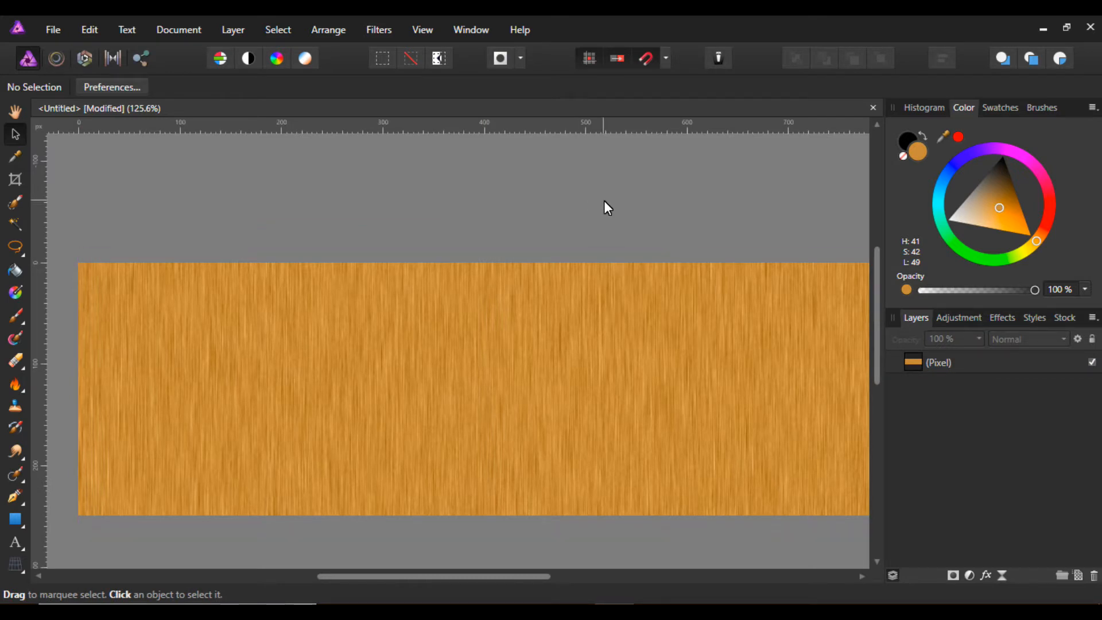
mouse_move(491, 577)
mouse_down()
mouse_move(518, 584)
mouse_move(504, 588)
mouse_up()
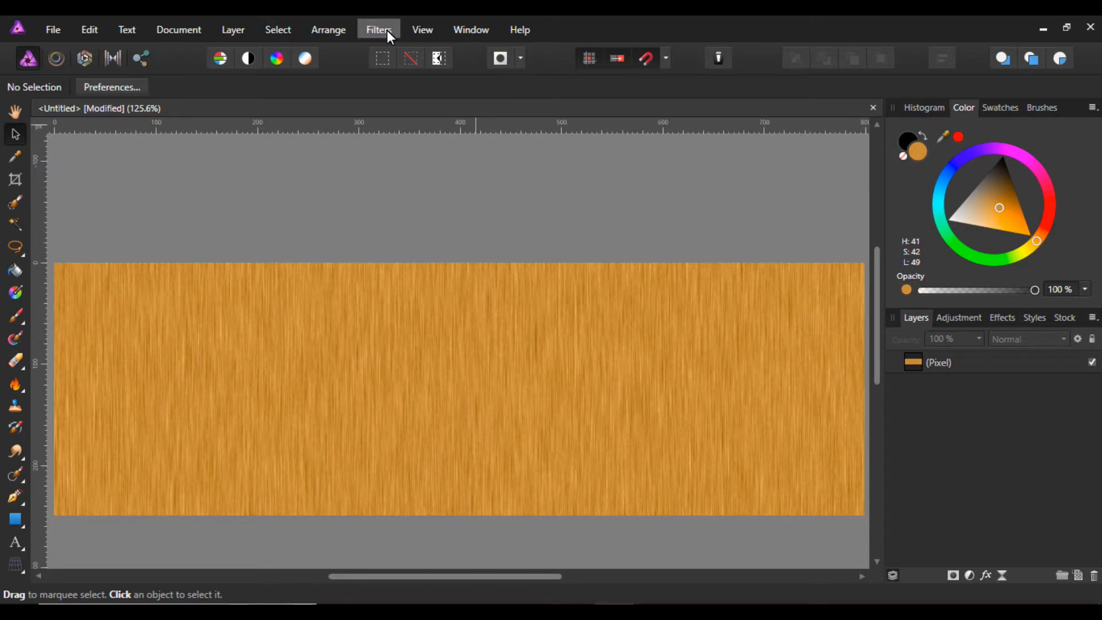
Add a pixel layer above the wood grain, change the active colour to near-white and open the Perlin Noise filter
click(1079, 577)
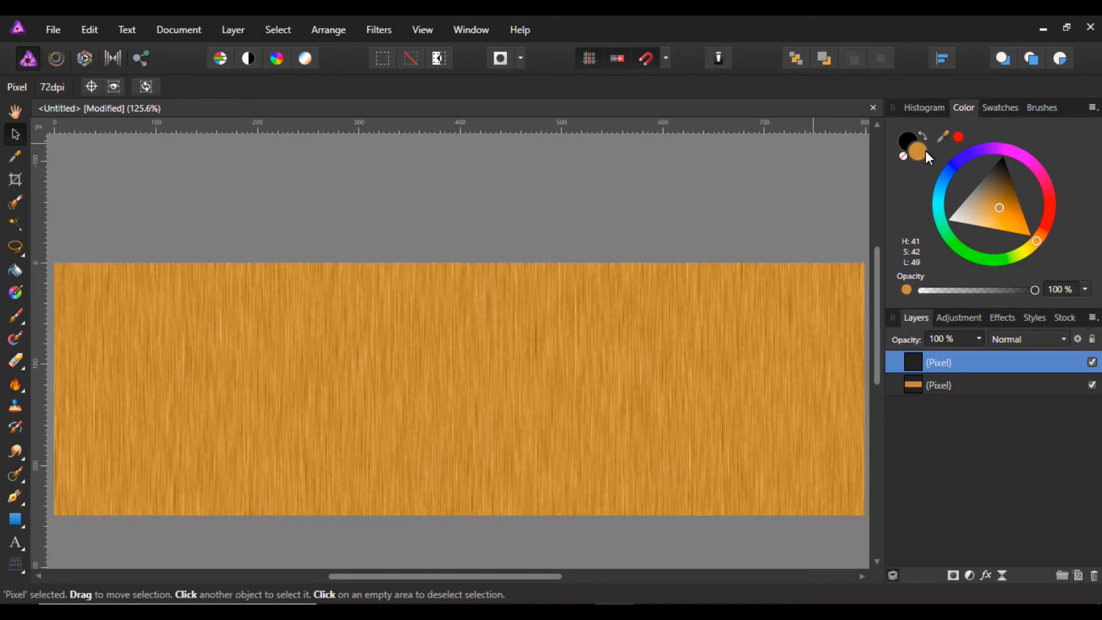
drag(999, 208, 952, 222)
click(378, 29)
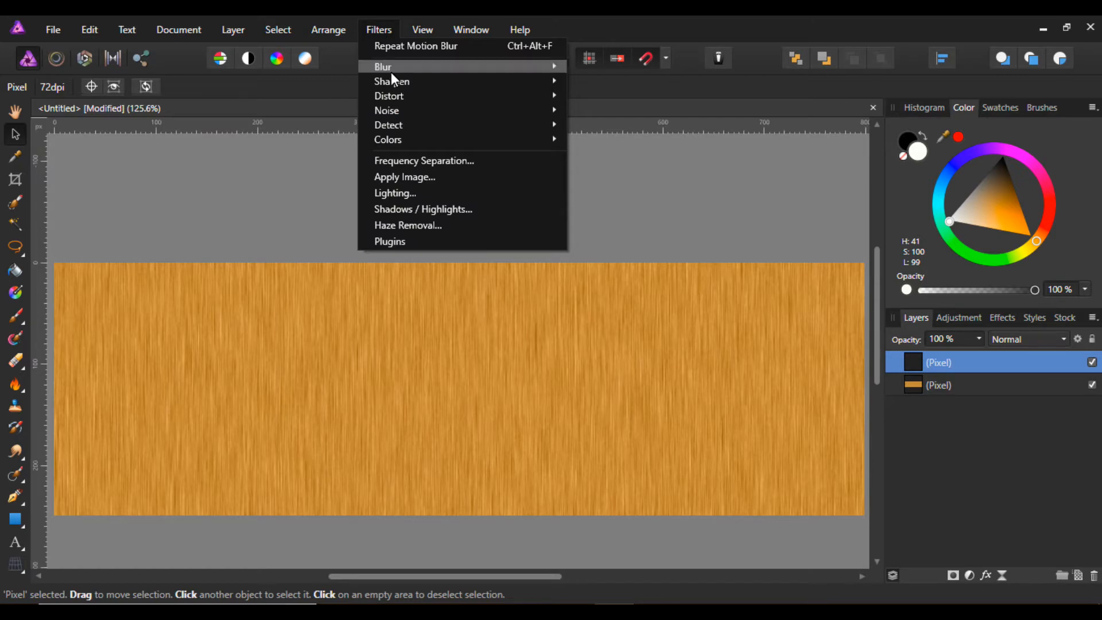
mouse_move(402, 110)
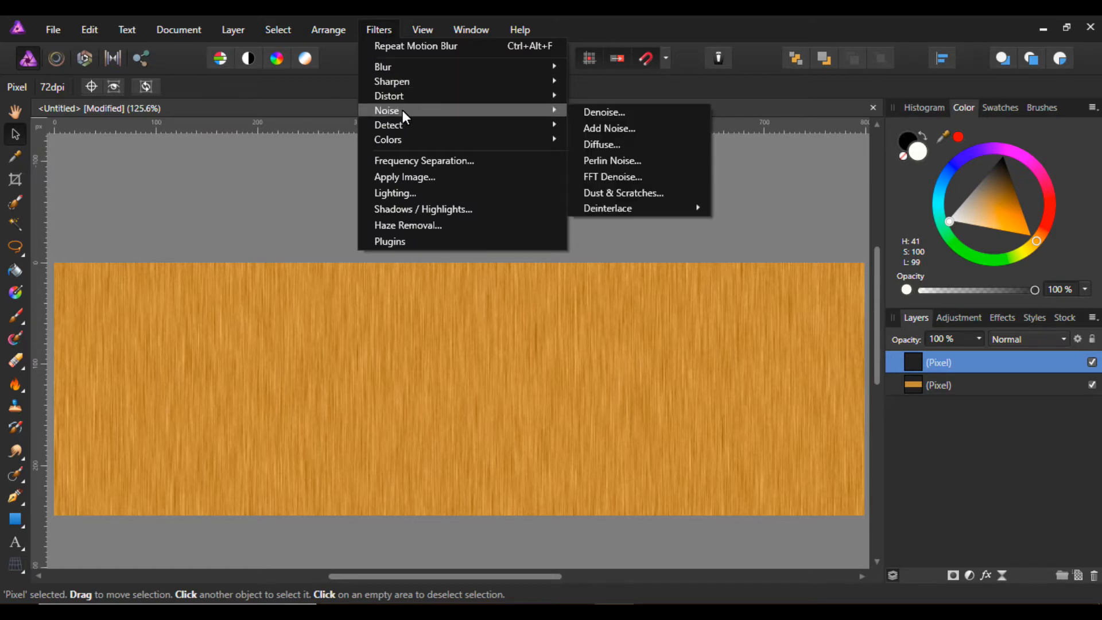
click(643, 163)
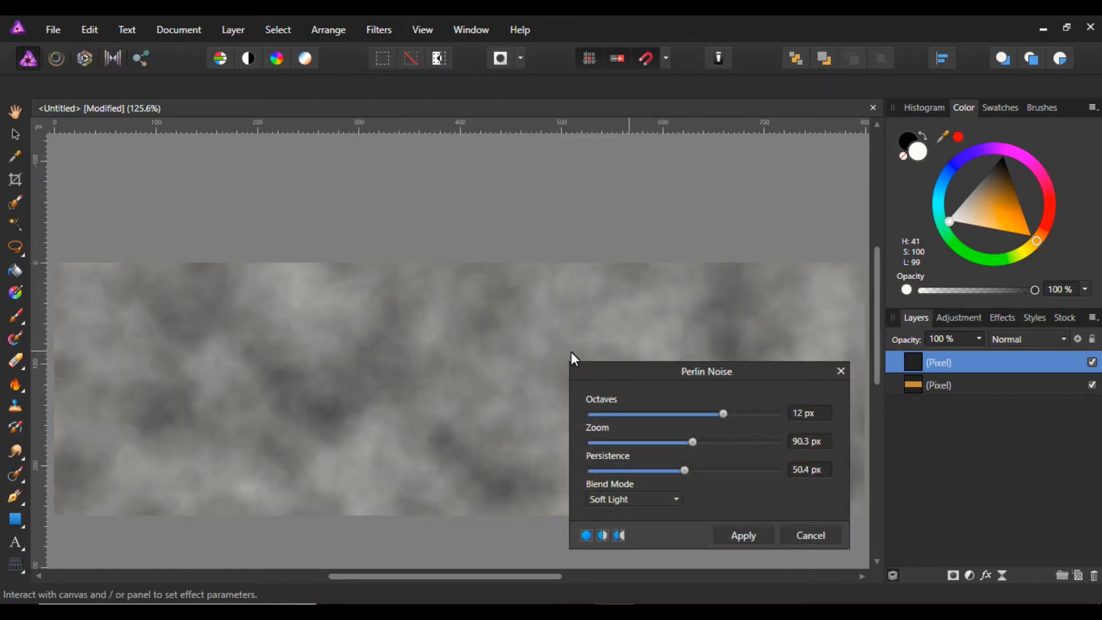
Apply Perlin Noise to the new layer with 8 px octaves, 85.7 px zoom and 55.2 px persistence
drag(728, 367, 915, 350)
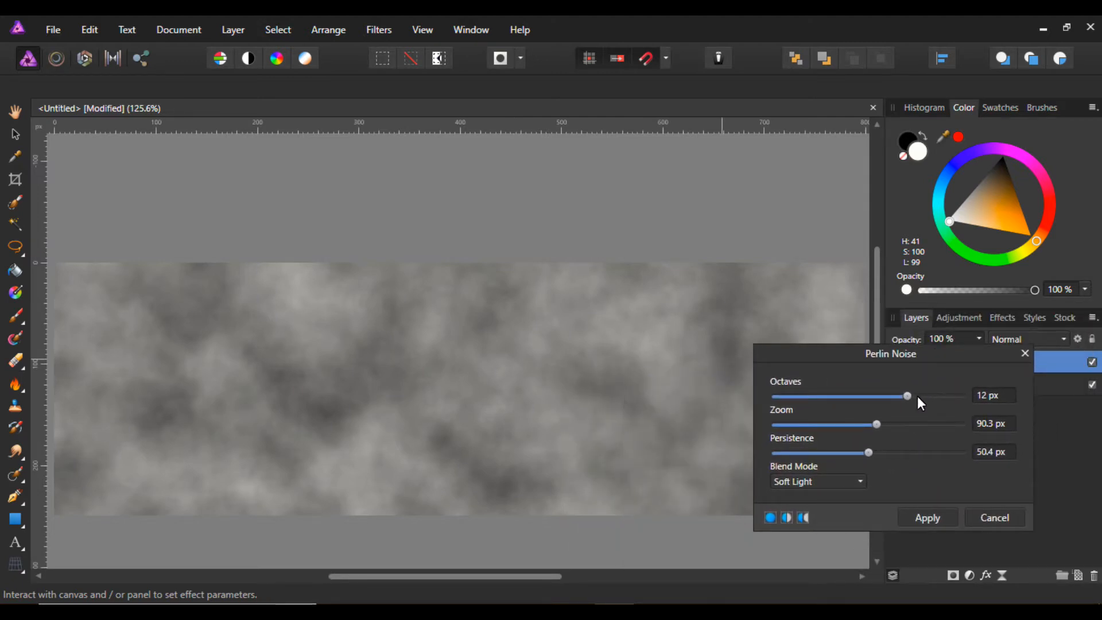
drag(923, 396, 872, 425)
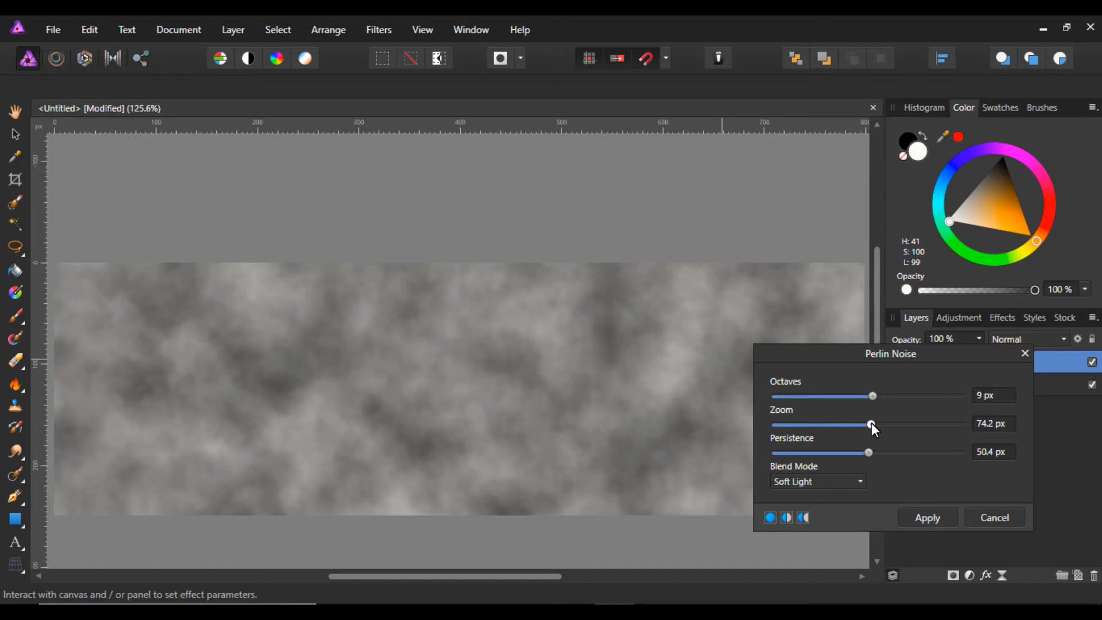
drag(869, 452, 877, 429)
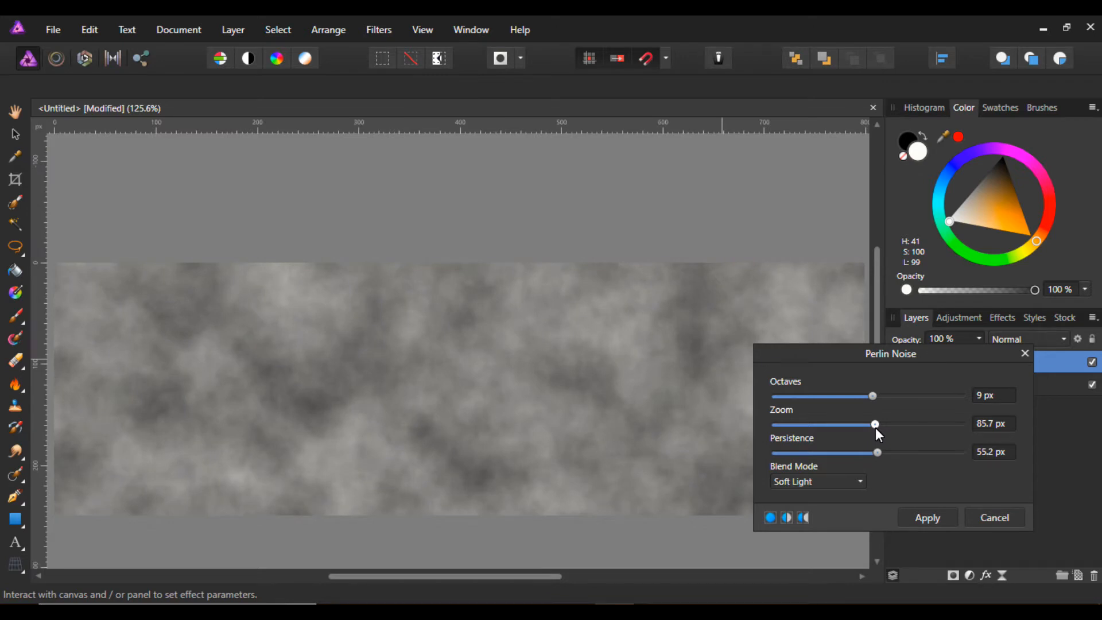
drag(880, 357, 980, 371)
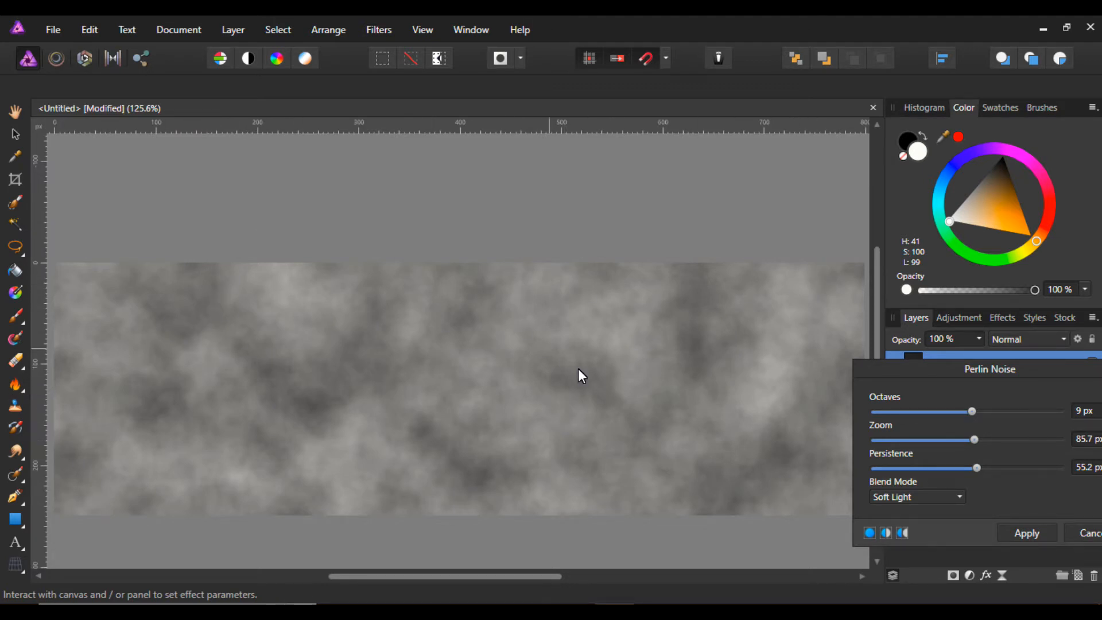
drag(971, 370, 926, 164)
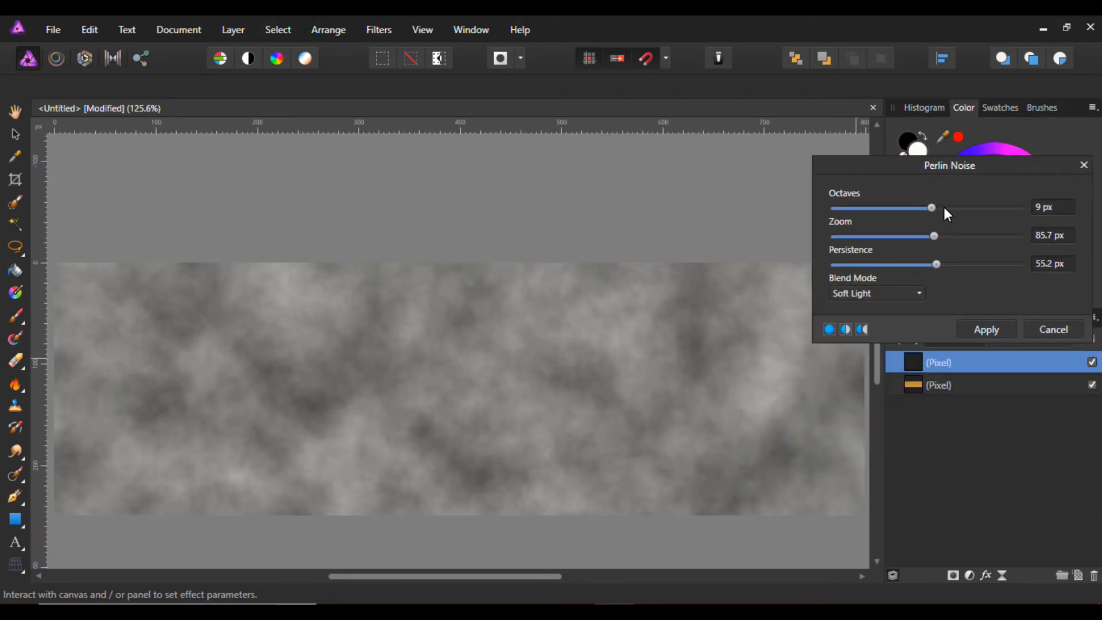
drag(931, 207, 921, 206)
drag(912, 160, 751, 151)
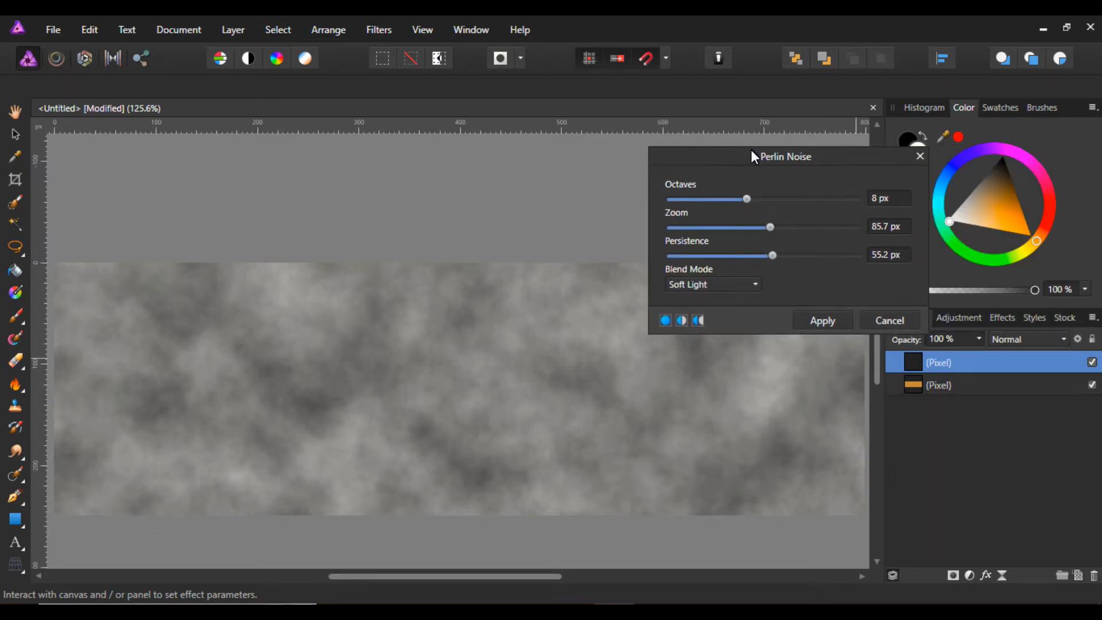
click(839, 319)
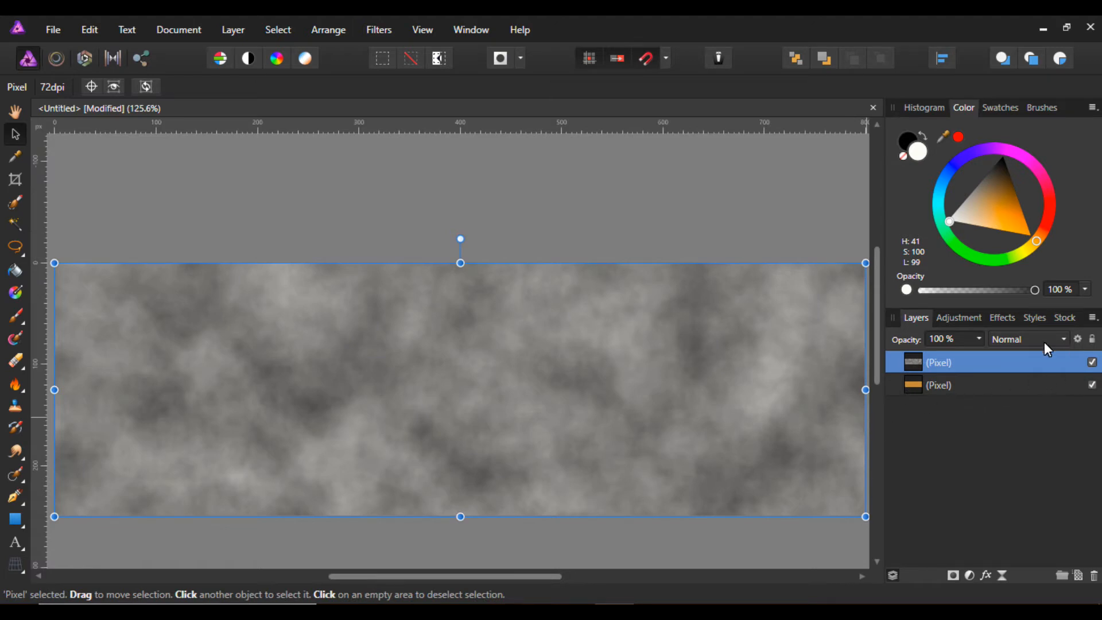
Blend the Perlin noise layer over the wood grain with Soft Light at 75 % opacity, and deselect it
click(1066, 339)
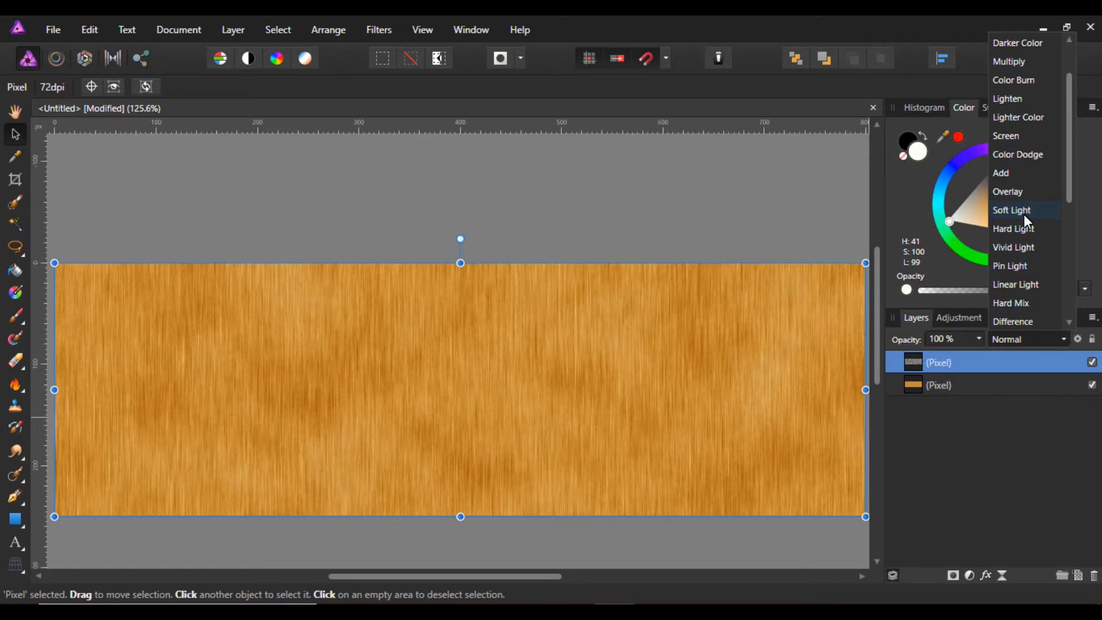
click(1025, 217)
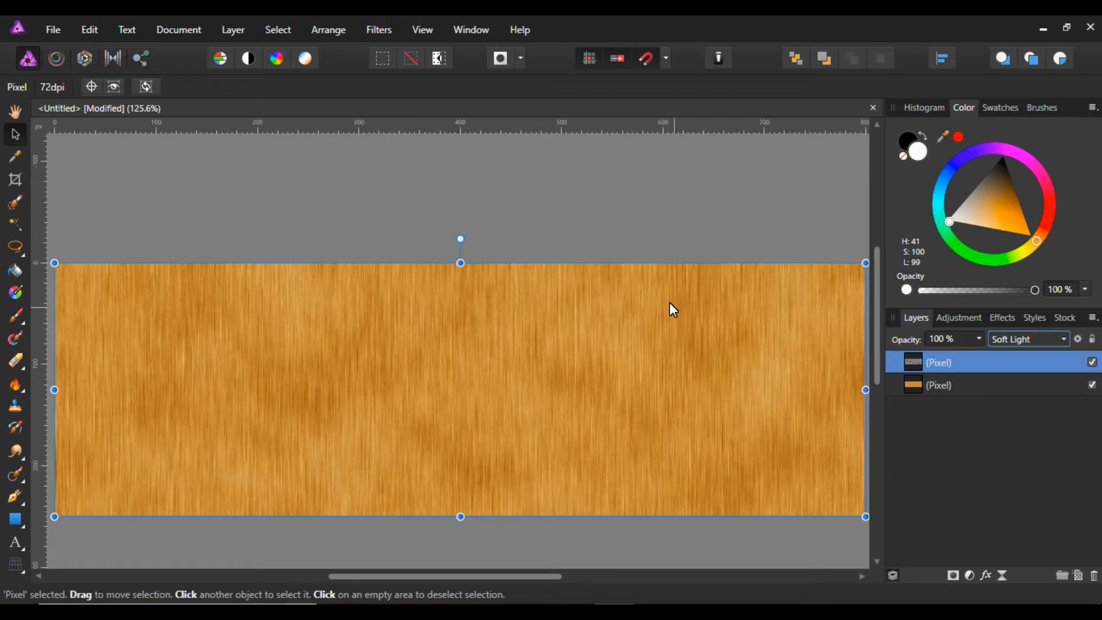
click(979, 339)
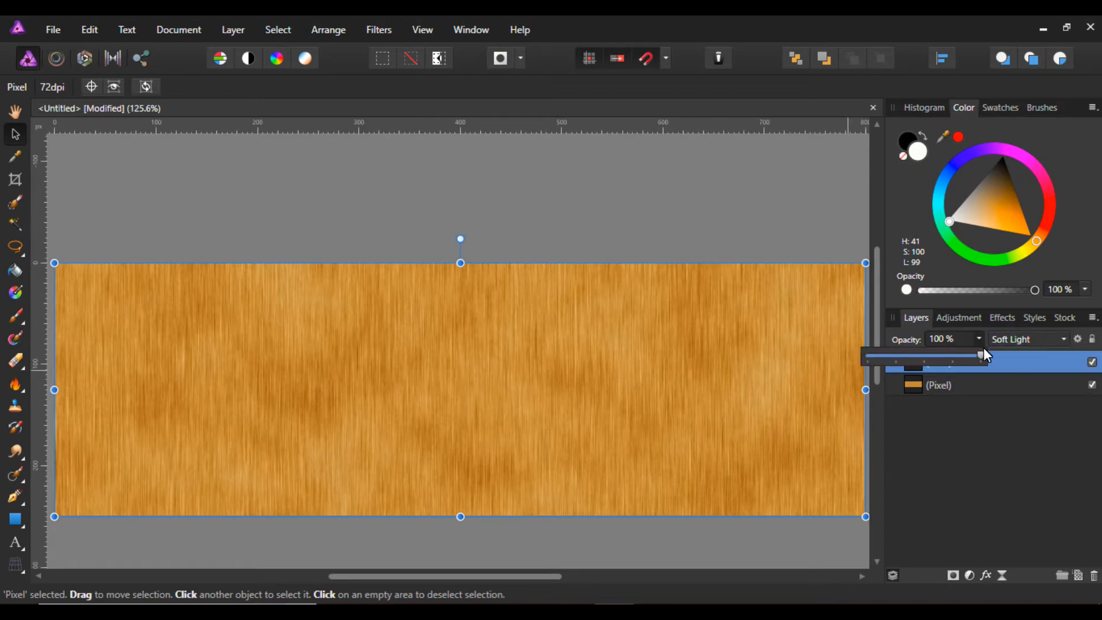
drag(984, 356, 957, 357)
click(519, 233)
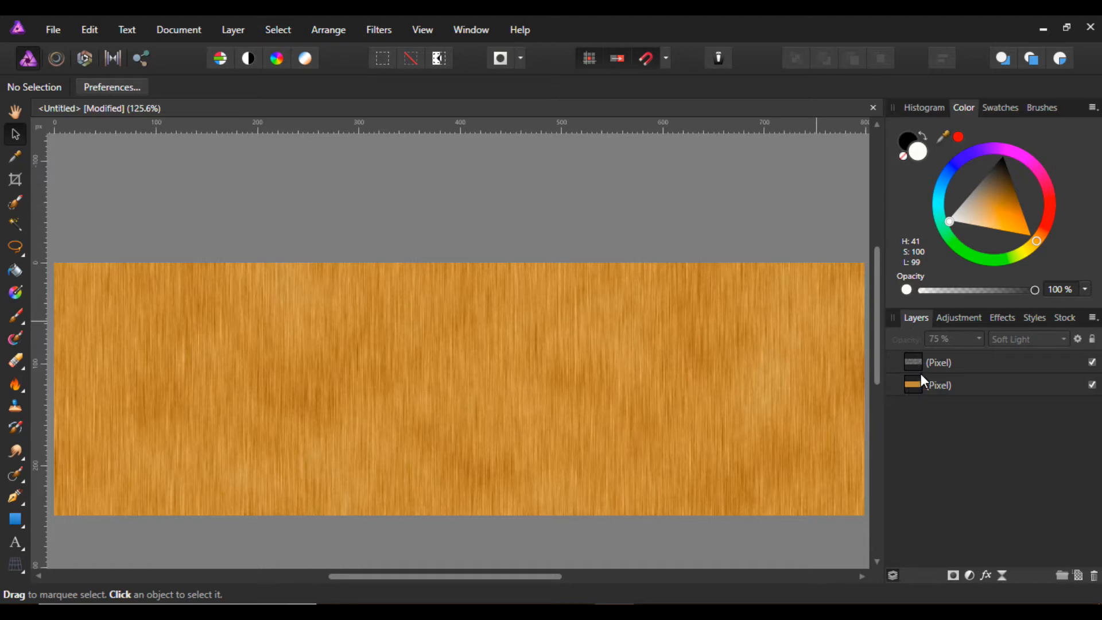
Merge the visible layers into a new layer, and lock and hide the two source layers beneath it
click(236, 34)
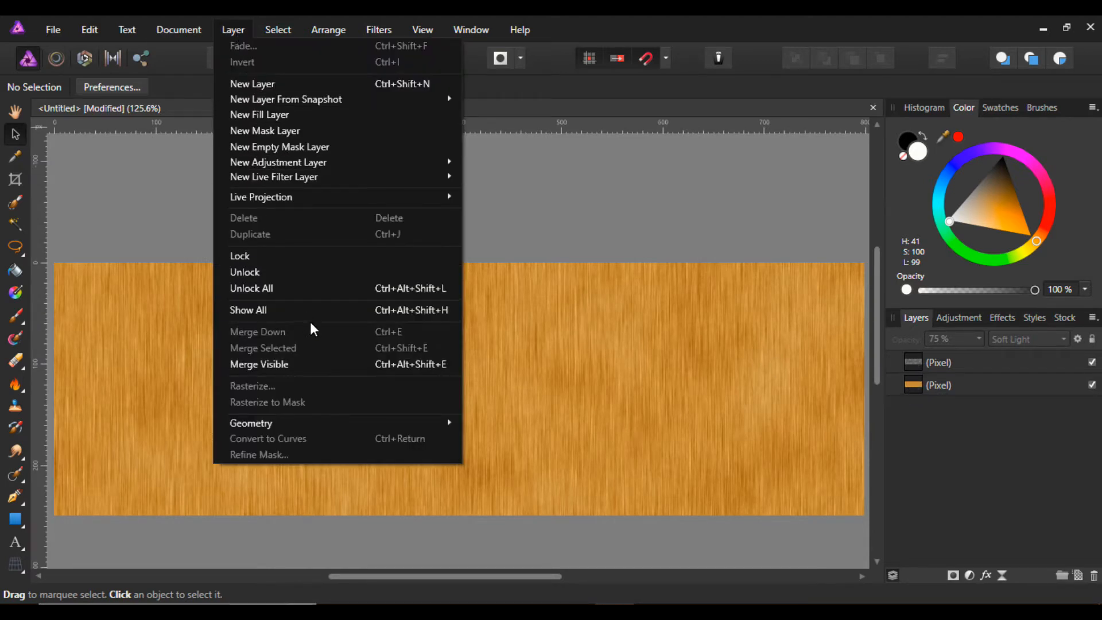
click(325, 365)
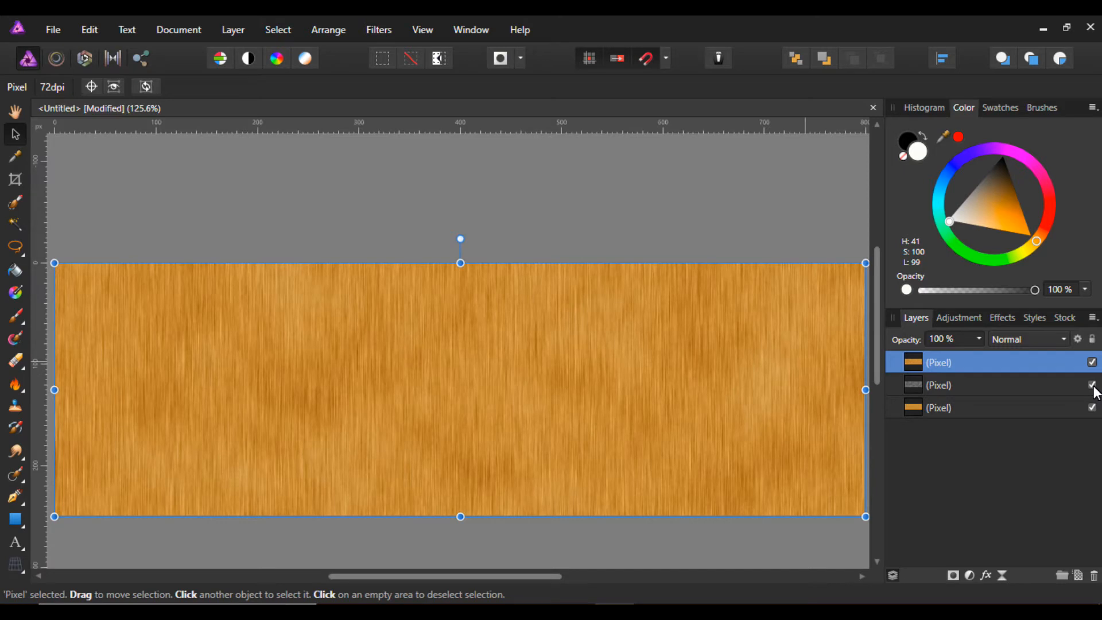
click(1056, 386)
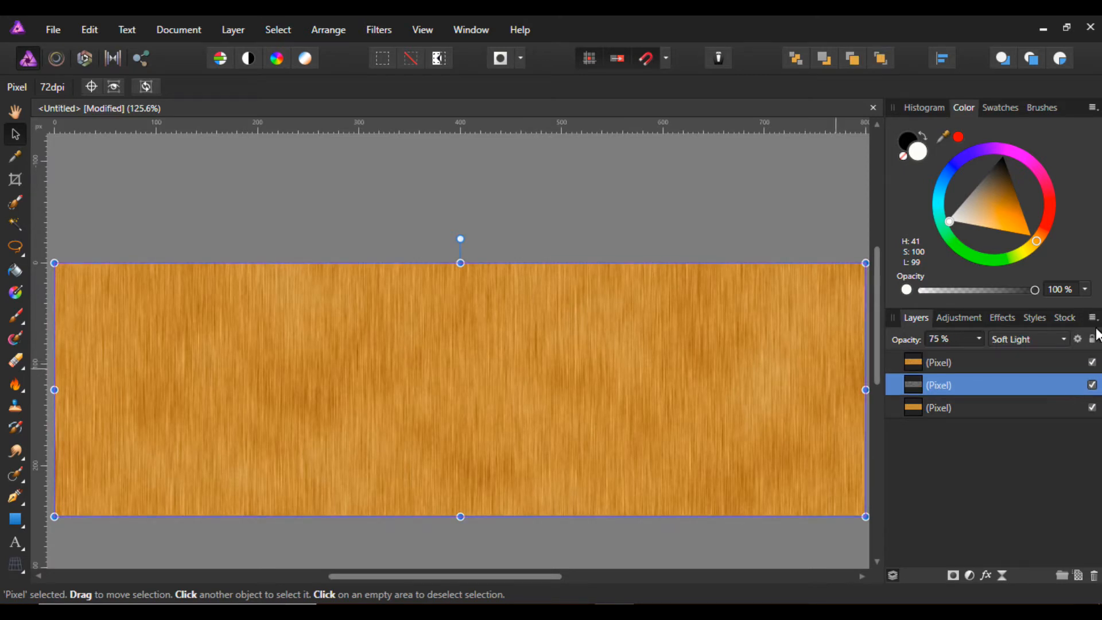
click(1094, 339)
click(1069, 407)
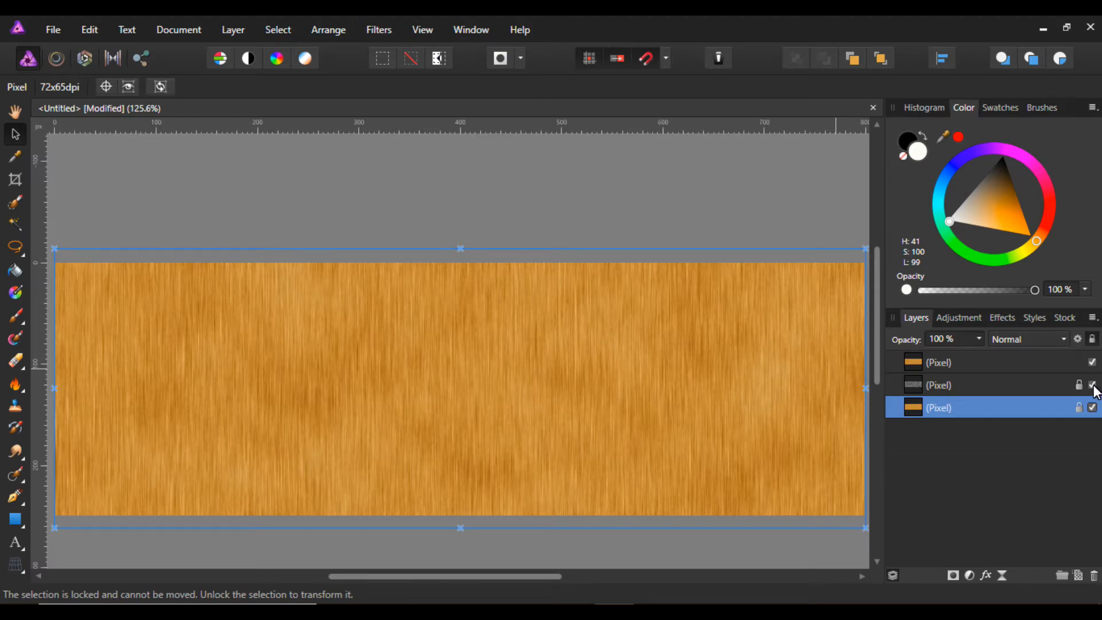
click(1093, 384)
click(1091, 409)
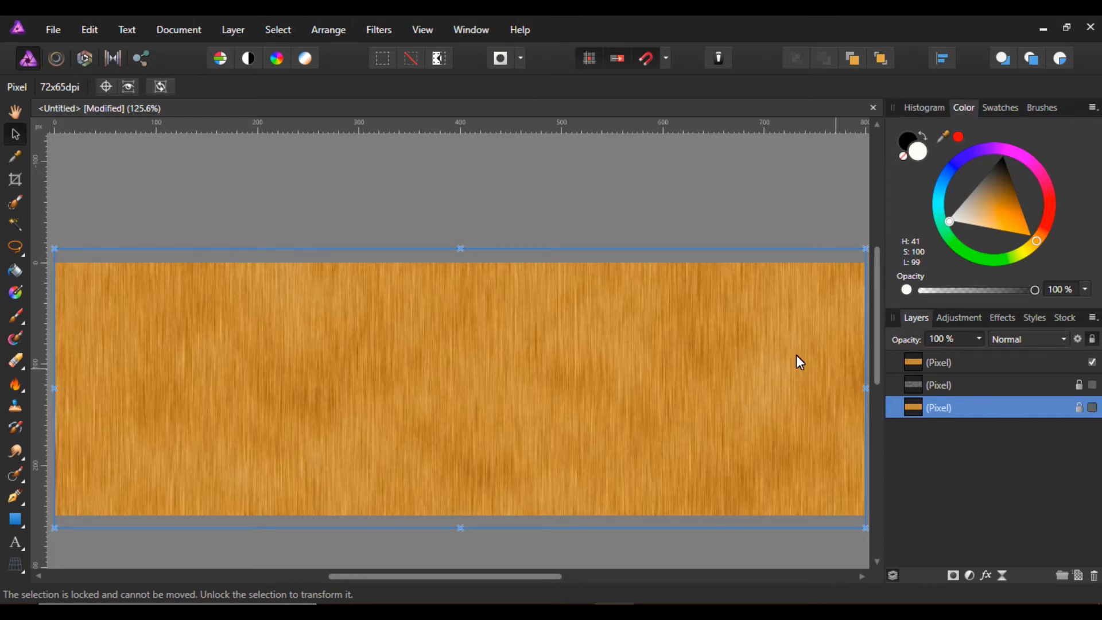
Rename the merged layer as Wood
click(1008, 368)
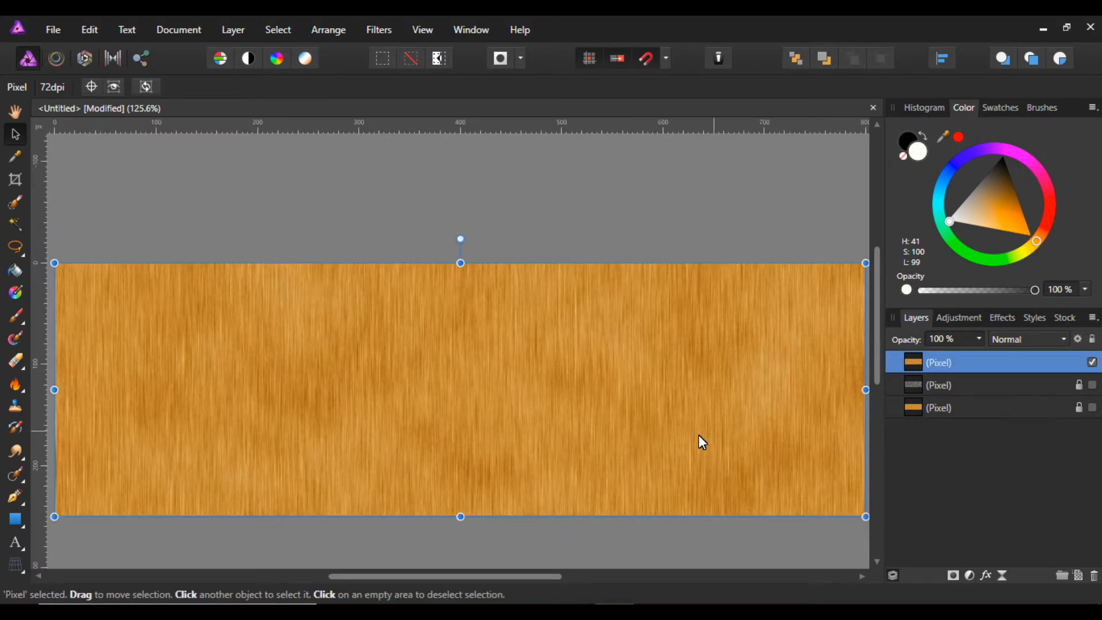
double_click(956, 363)
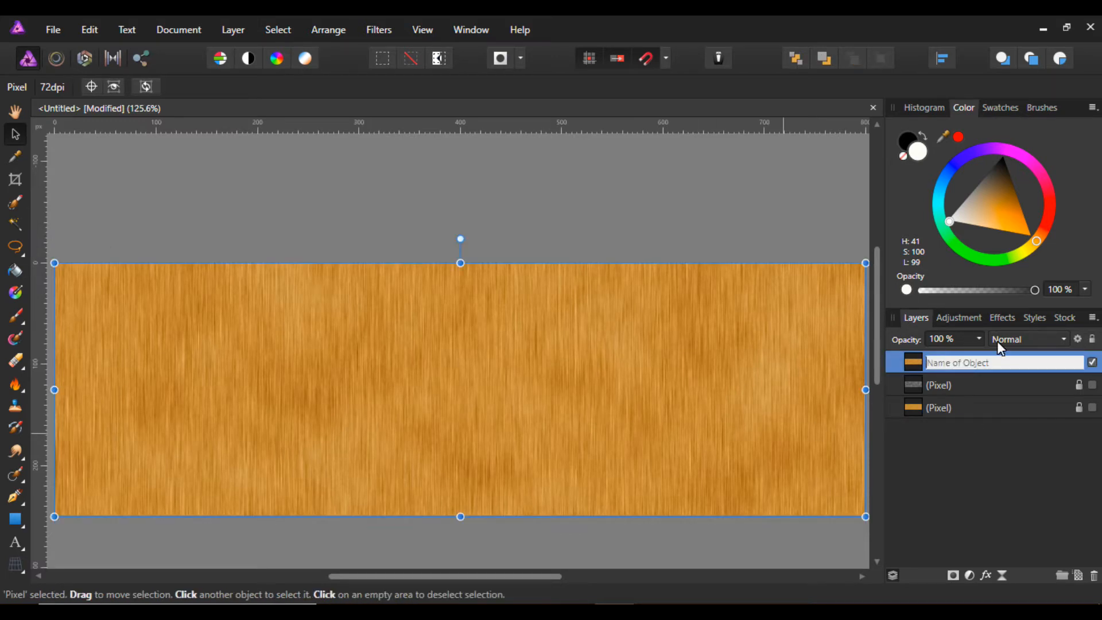
text(Wood)
key(Return)
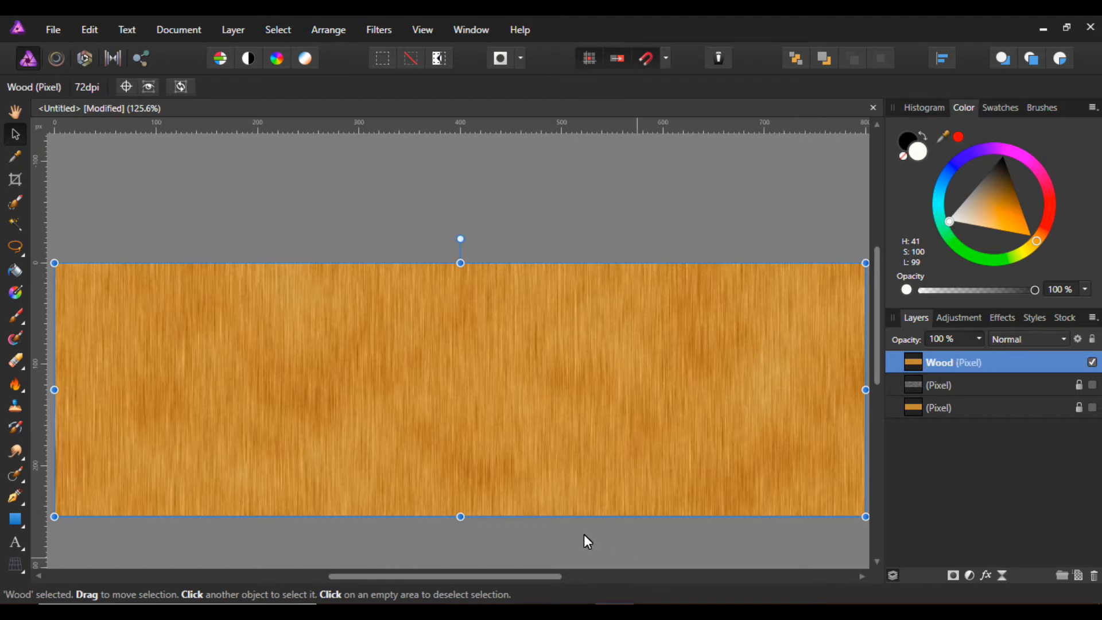
Draw a tall elliptical marquee selection in the left third of the wood, around mid-height
click(16, 248)
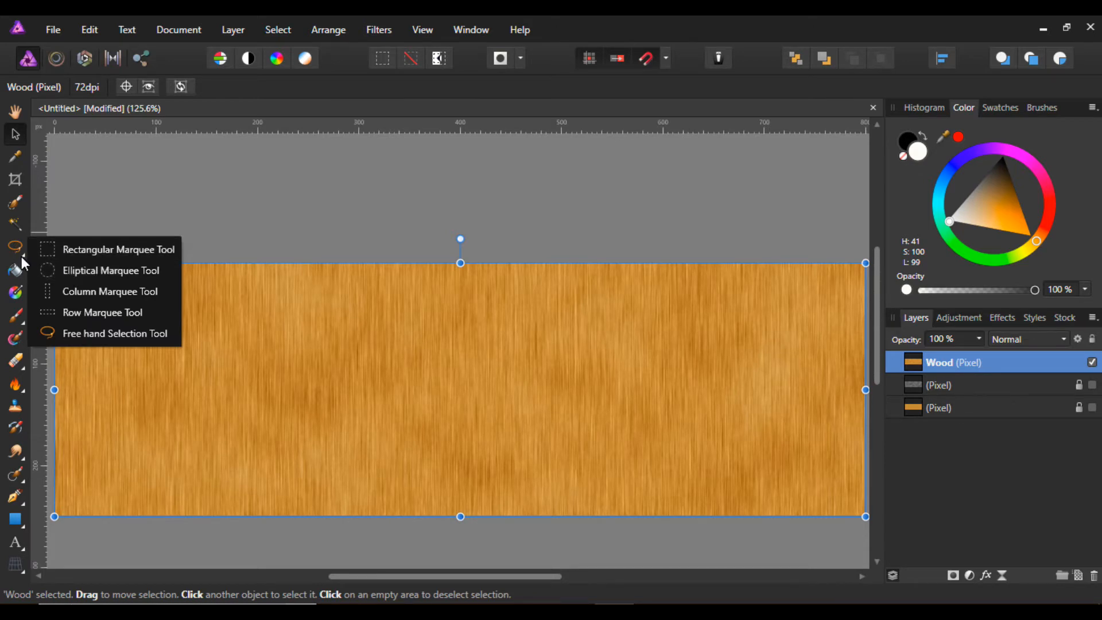
click(59, 271)
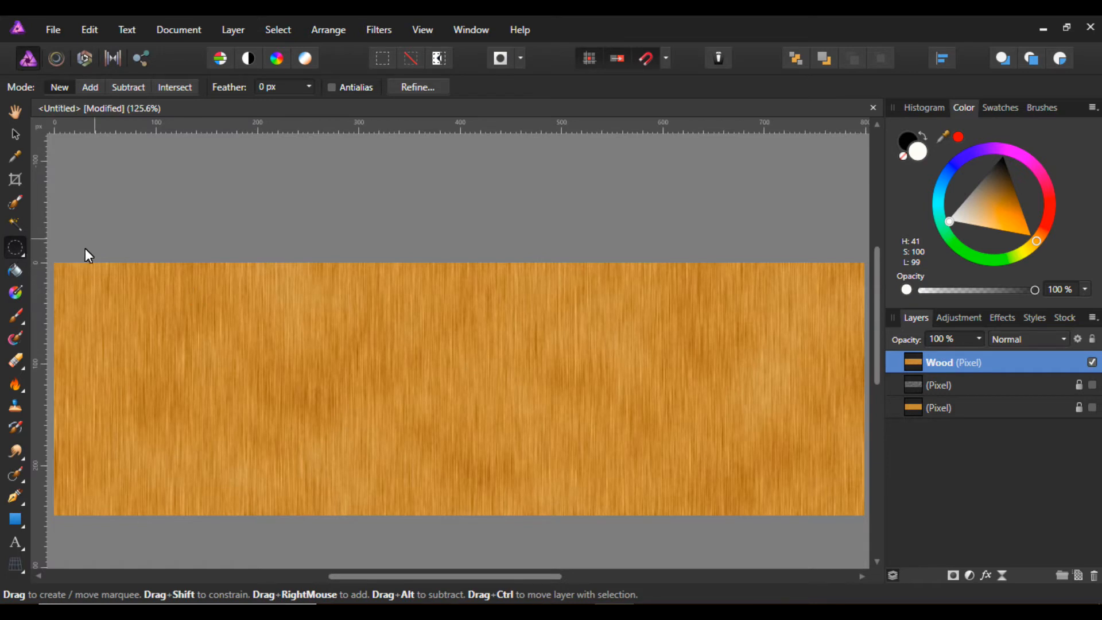
click(20, 251)
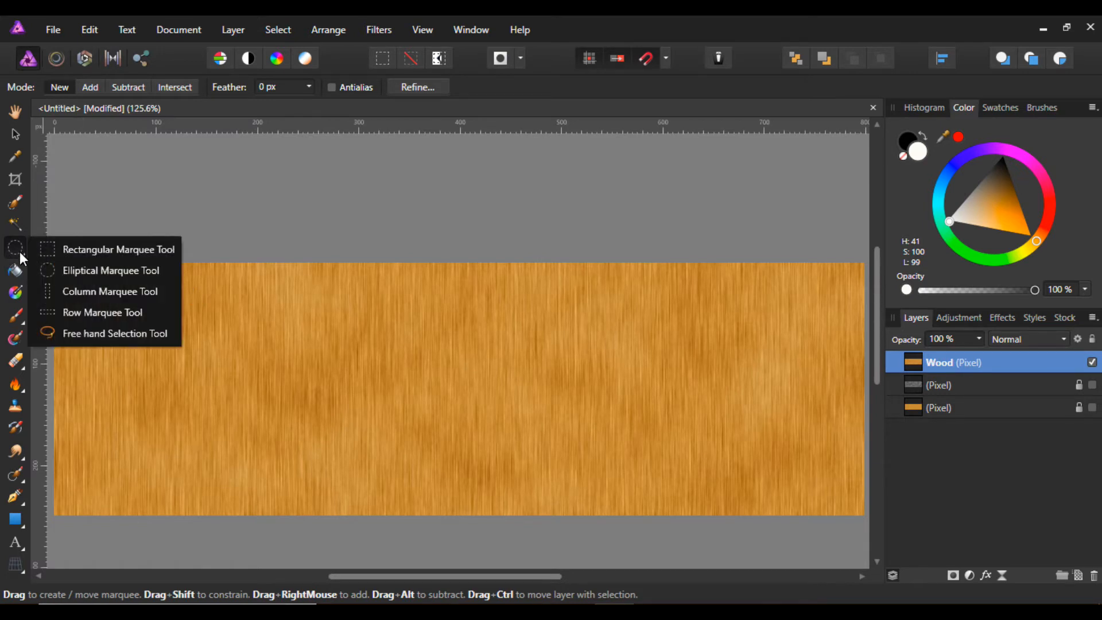
click(51, 271)
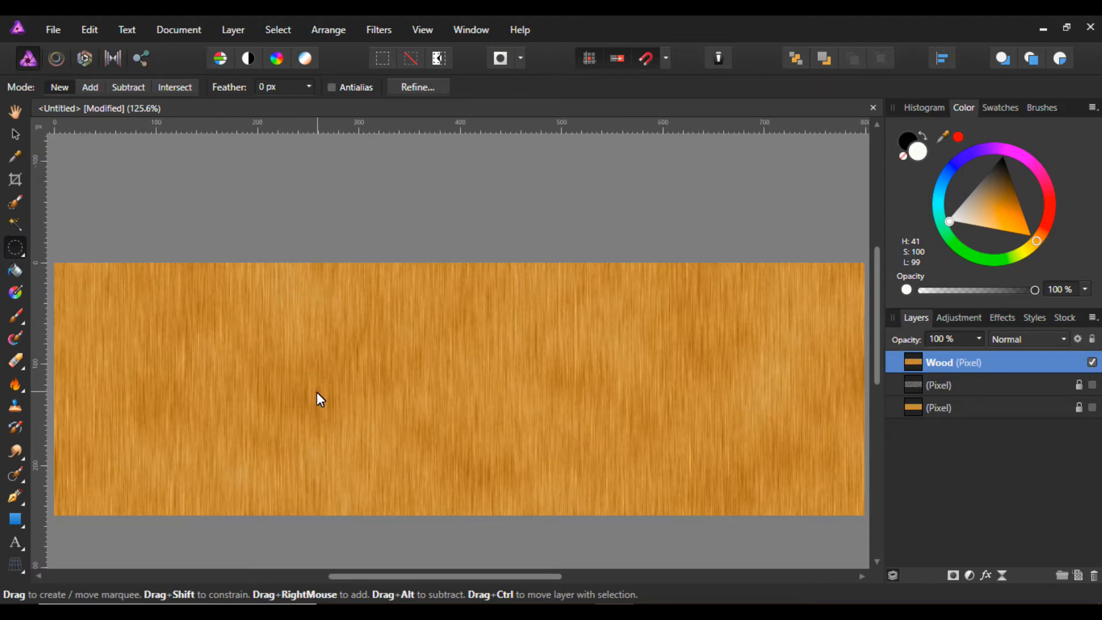
drag(274, 330, 370, 478)
Feather the elliptical selection with a 15 px radius
click(278, 32)
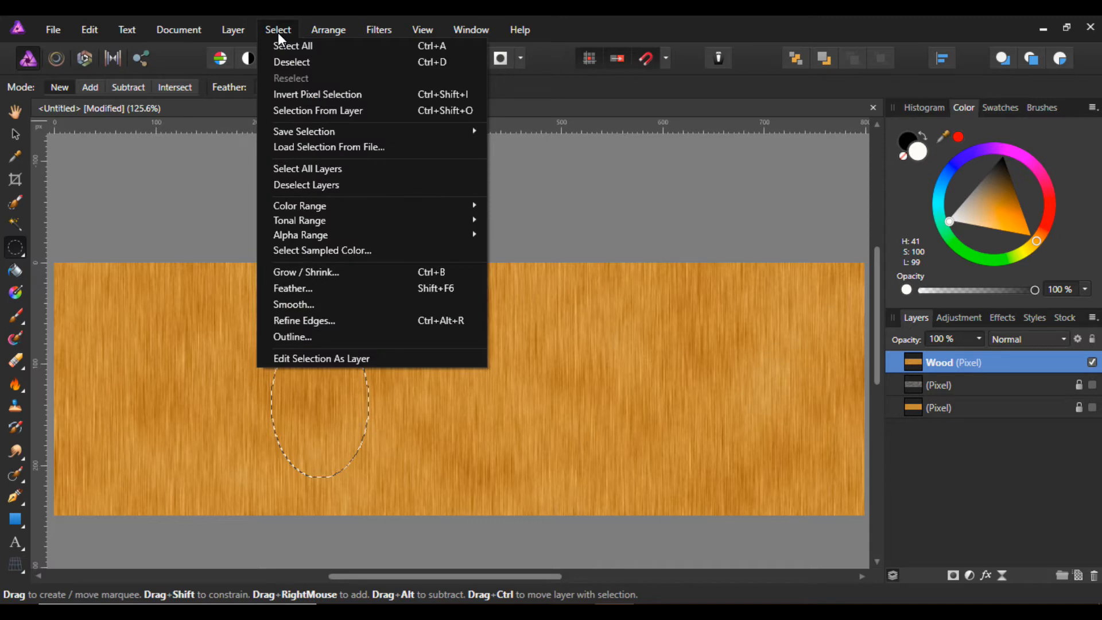
click(330, 287)
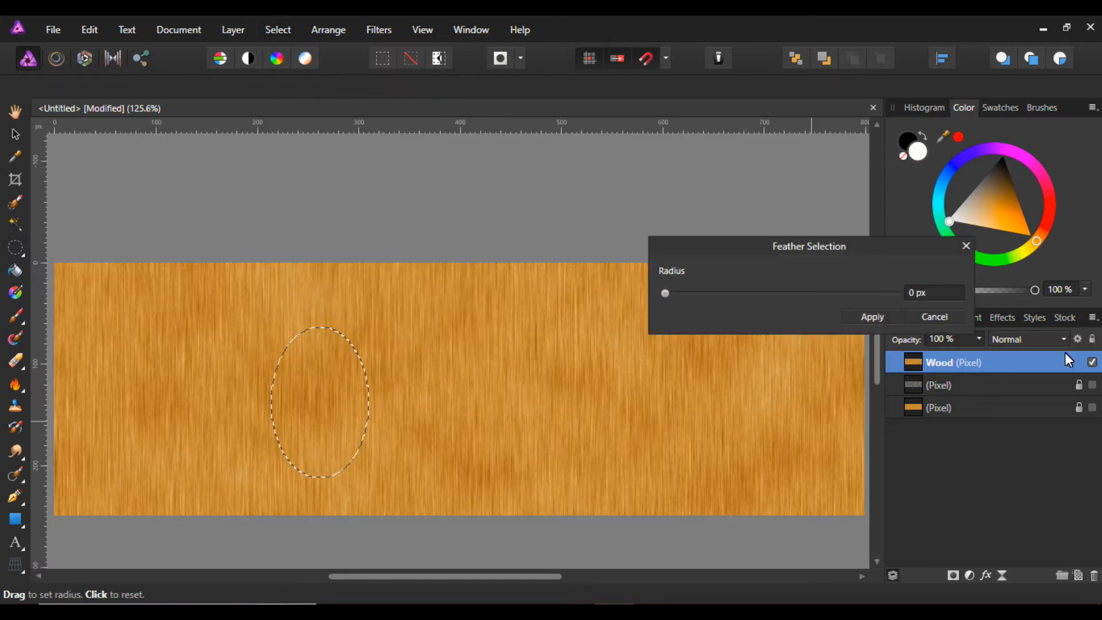
click(925, 290)
text(15)
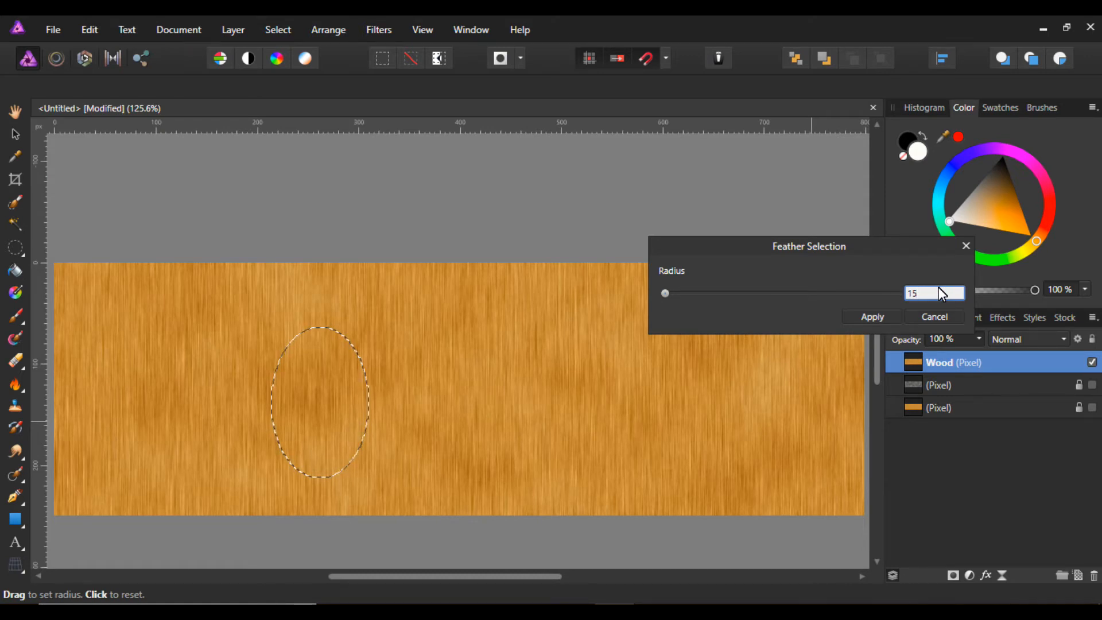
key(Return)
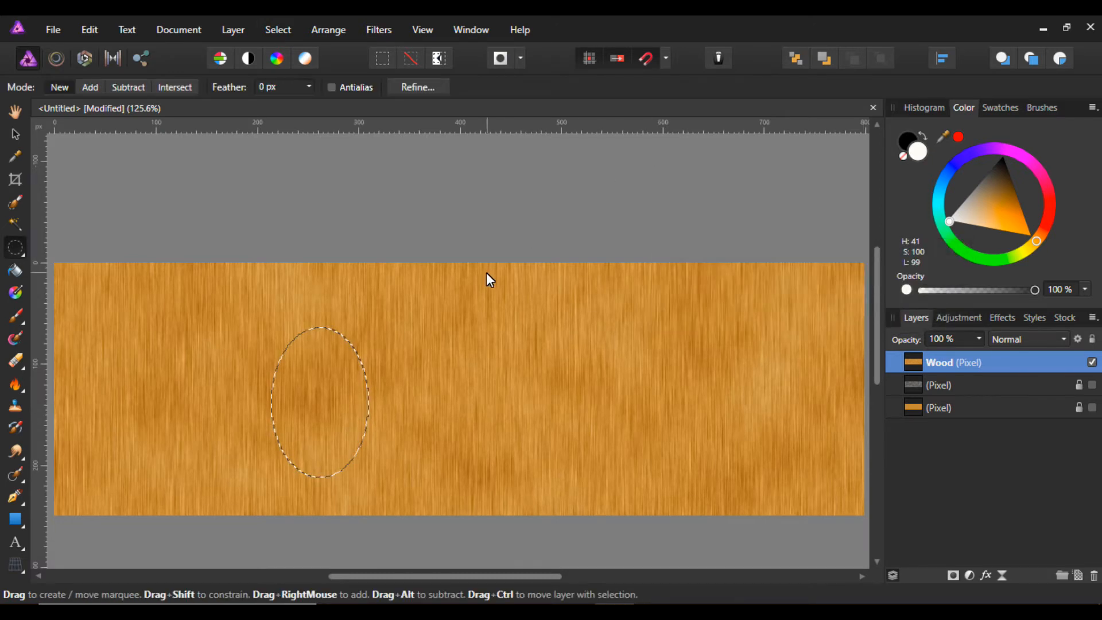
Twirl the grain inside the selection in the Liquify persona with a 146.9 px brush, apply the distortion and deselect
click(56, 60)
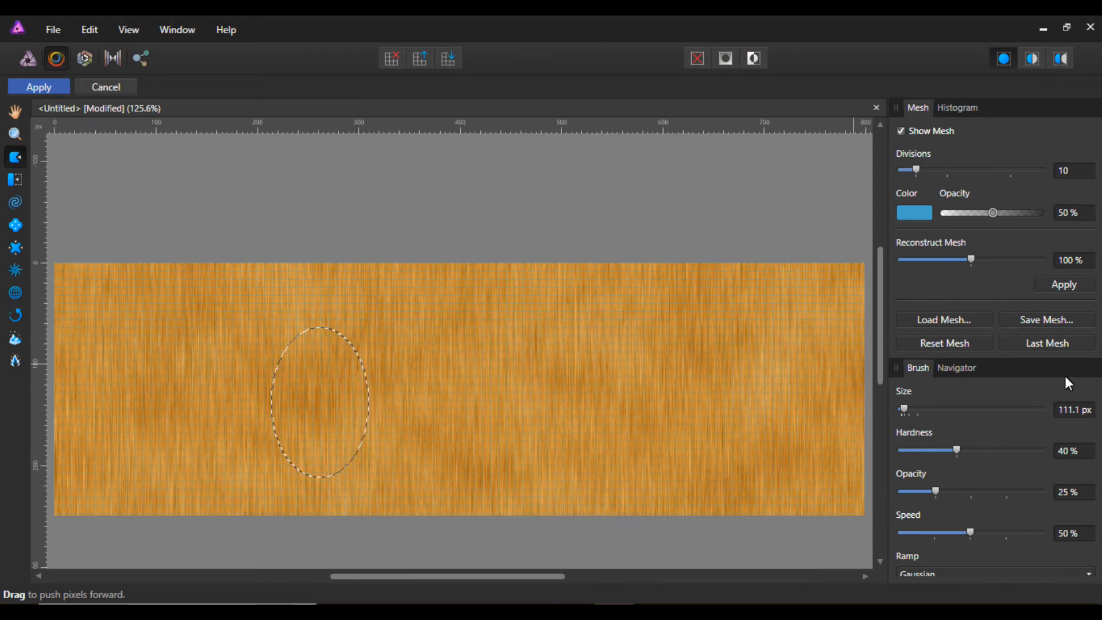
click(17, 205)
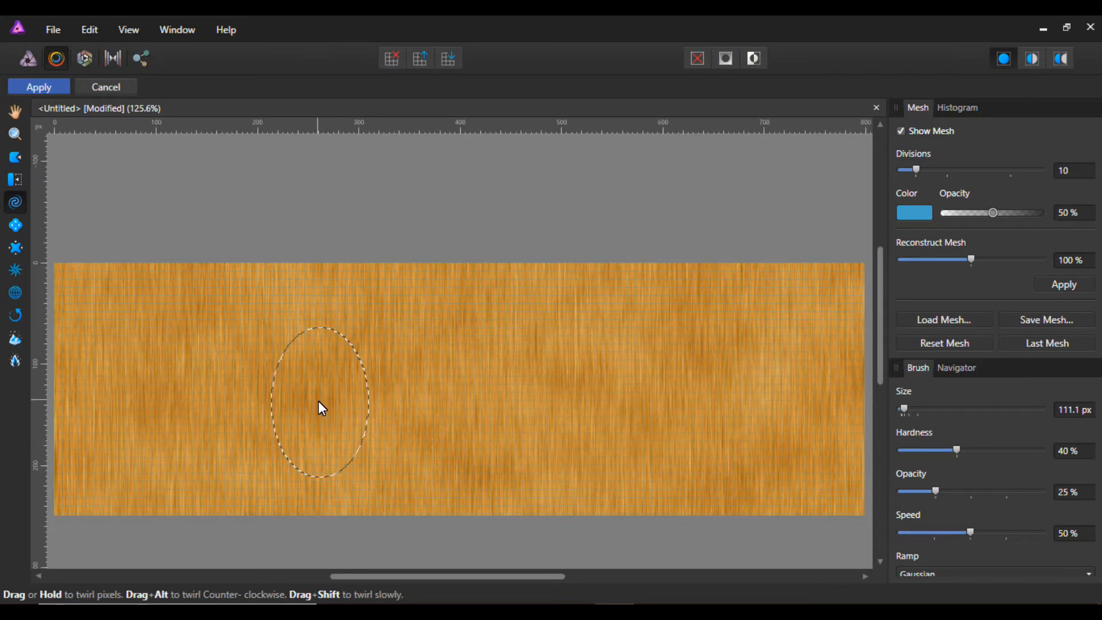
key(bracketright)
key(bracketright)
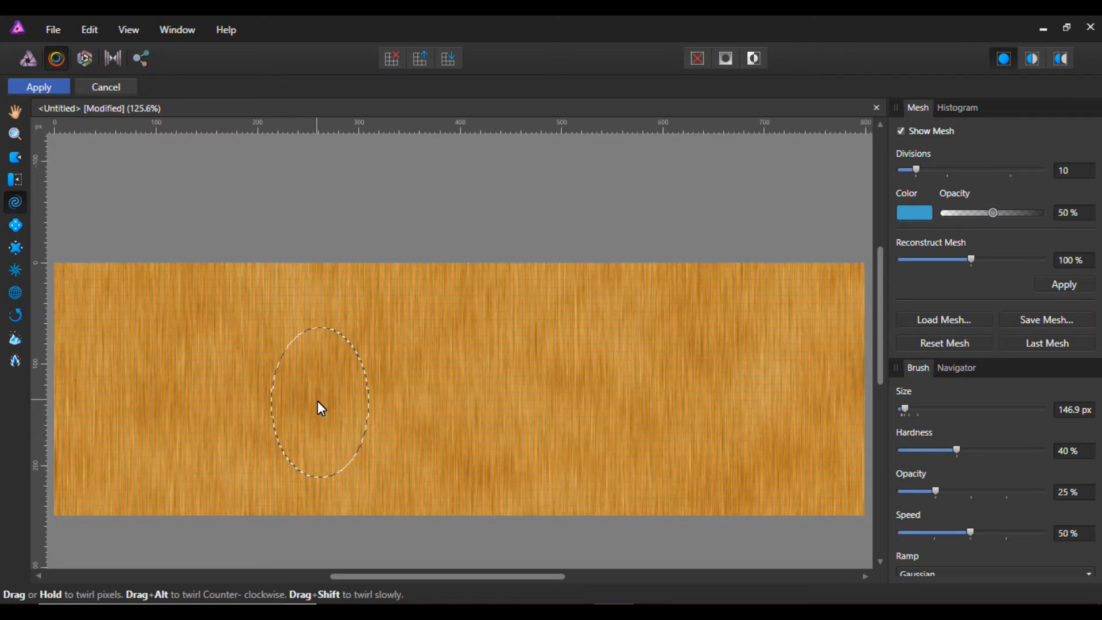
drag(318, 401, 318, 401)
mouse_move(318, 401)
mouse_down()
mouse_move(302, 367)
mouse_move(401, 526)
mouse_up()
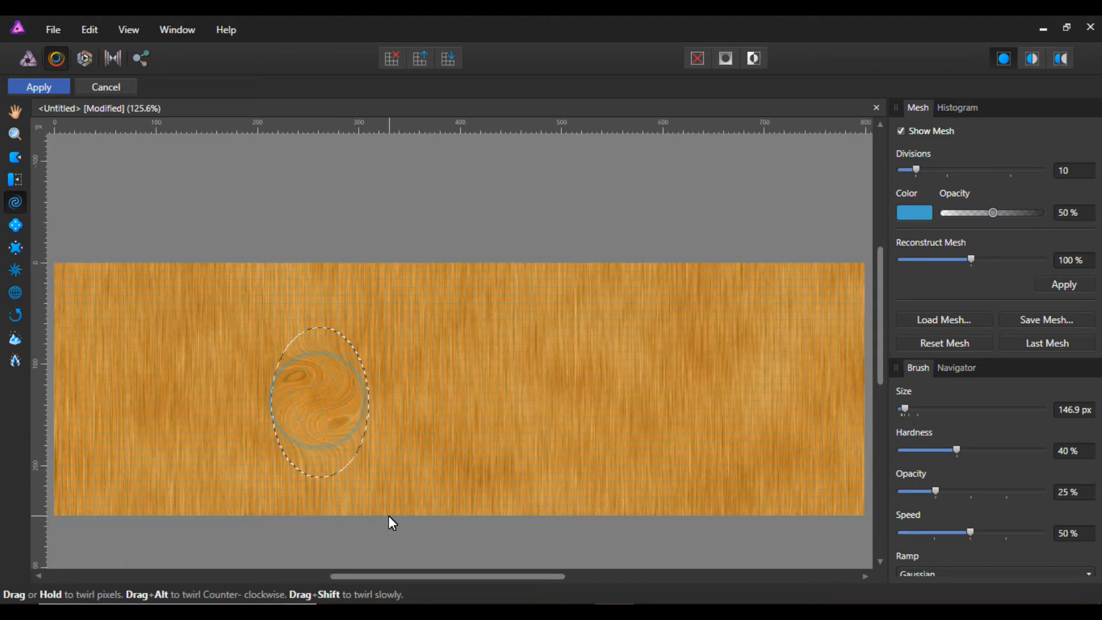
click(34, 87)
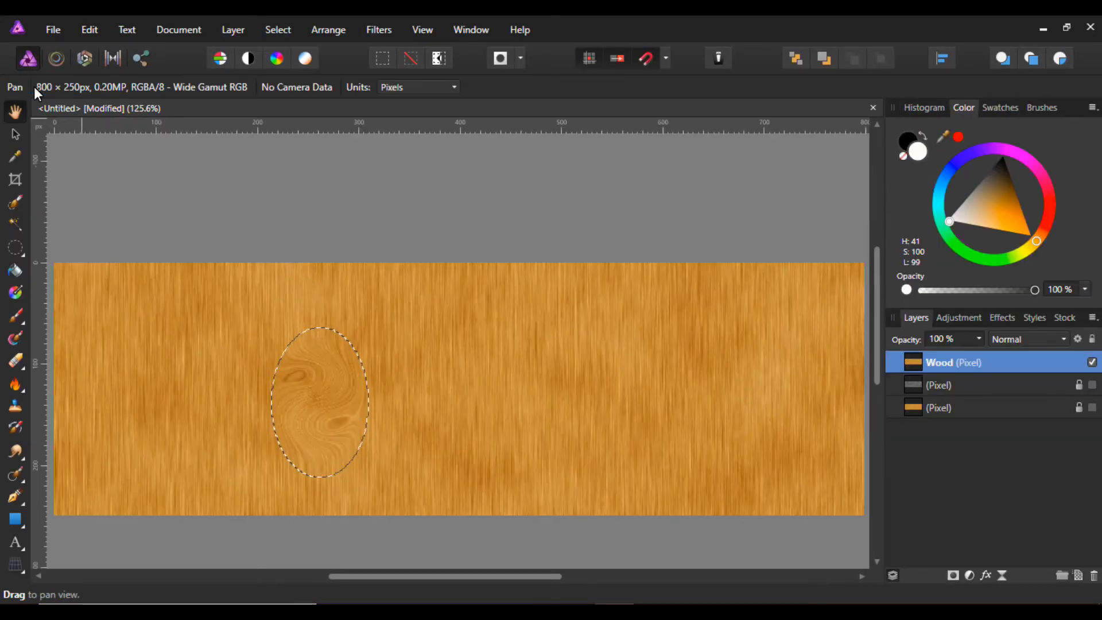
click(284, 32)
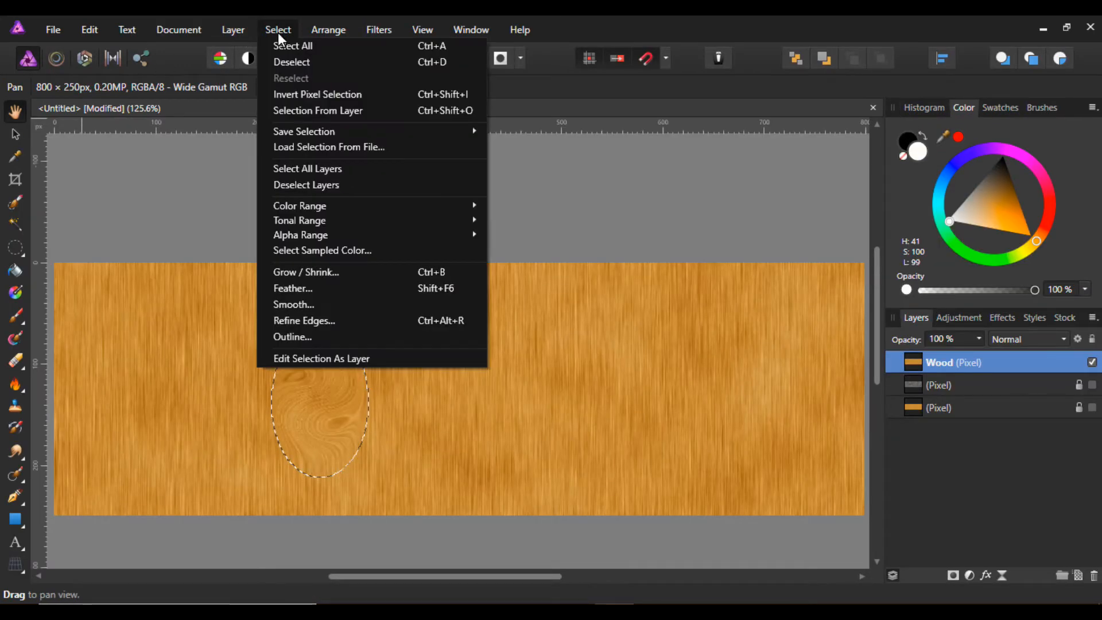
click(290, 63)
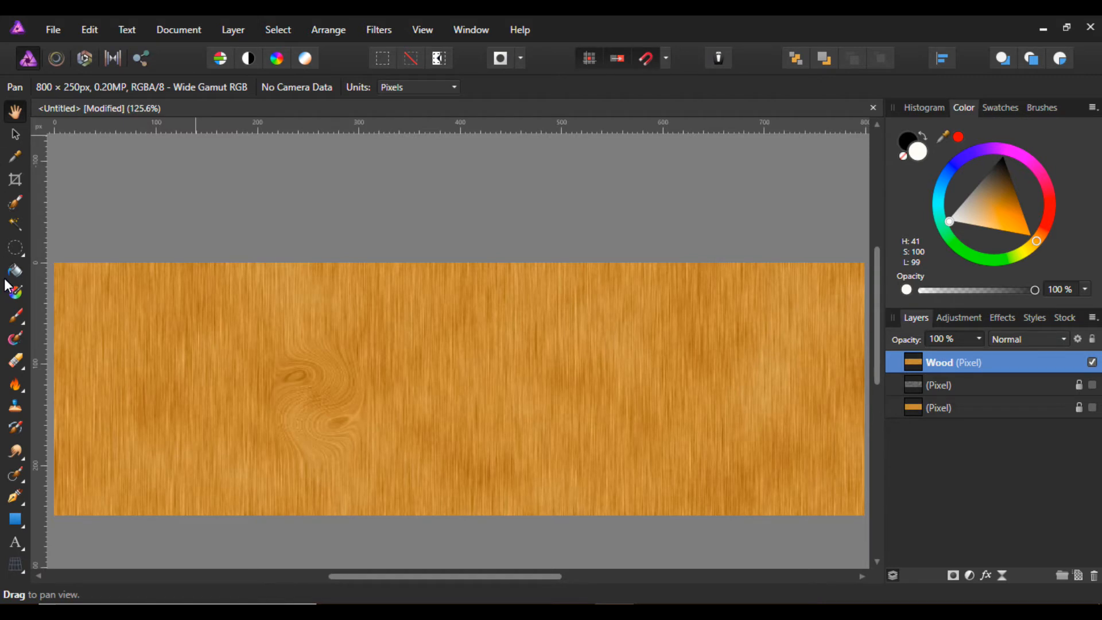
Draw a second tall elliptical marquee selection in the right part of the wood, slightly higher than the twirled knot
click(15, 248)
drag(653, 293, 754, 436)
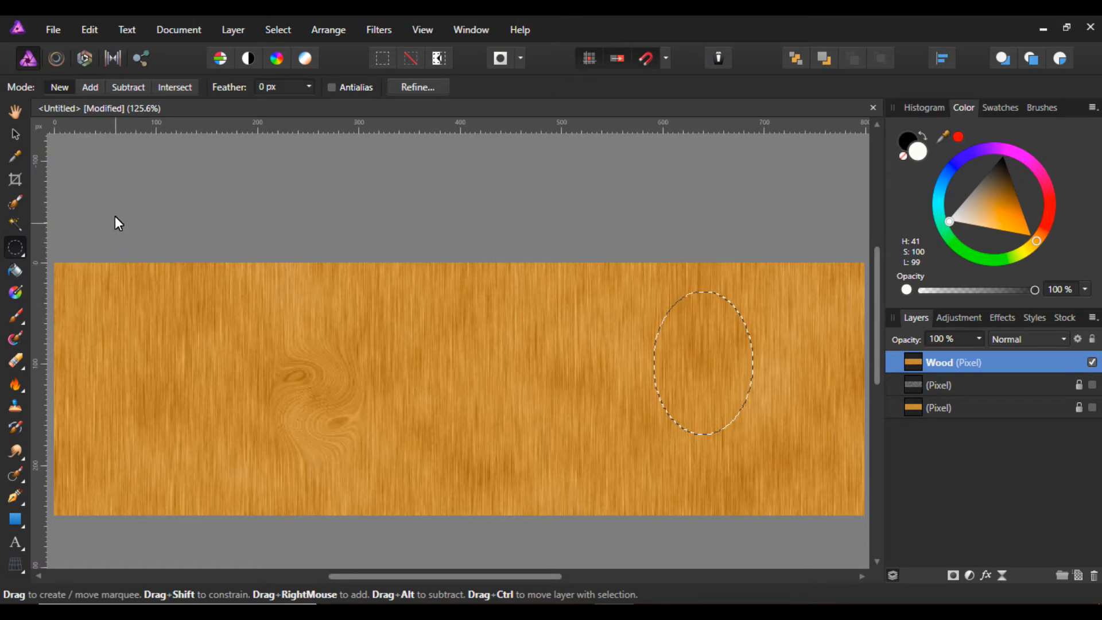
Feather the second elliptical selection with a 15 px radius
click(279, 29)
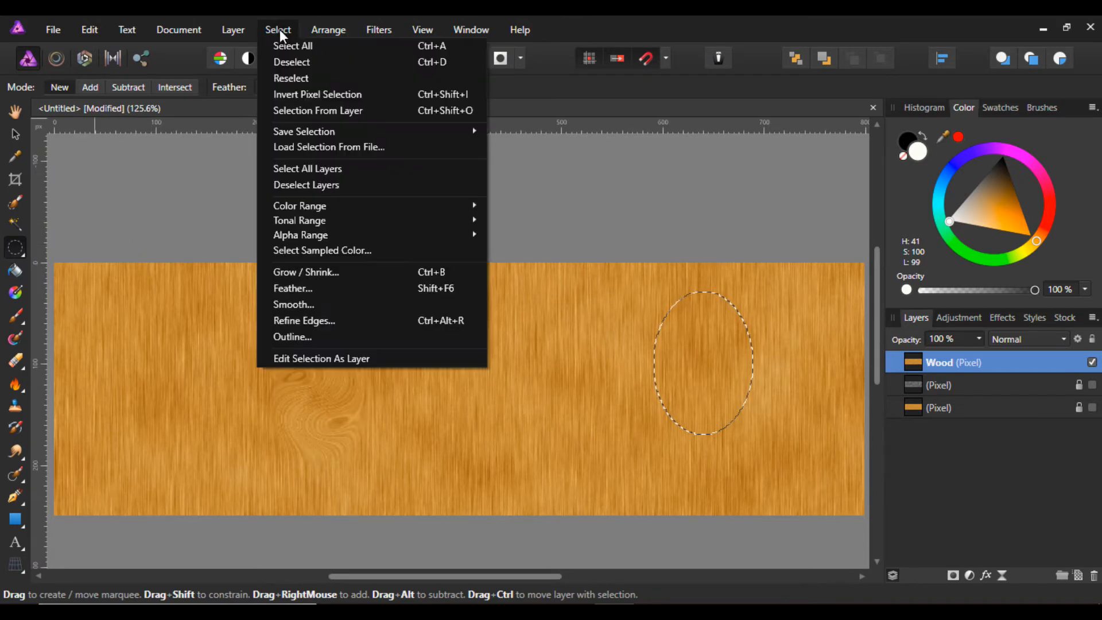
click(300, 289)
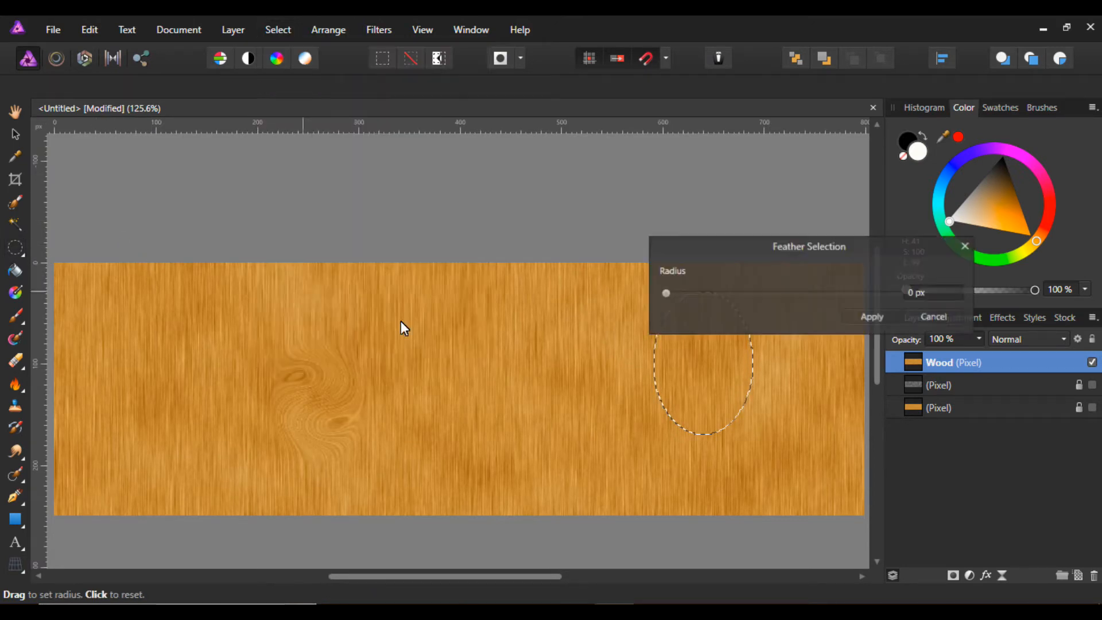
click(953, 294)
text(15)
key(Return)
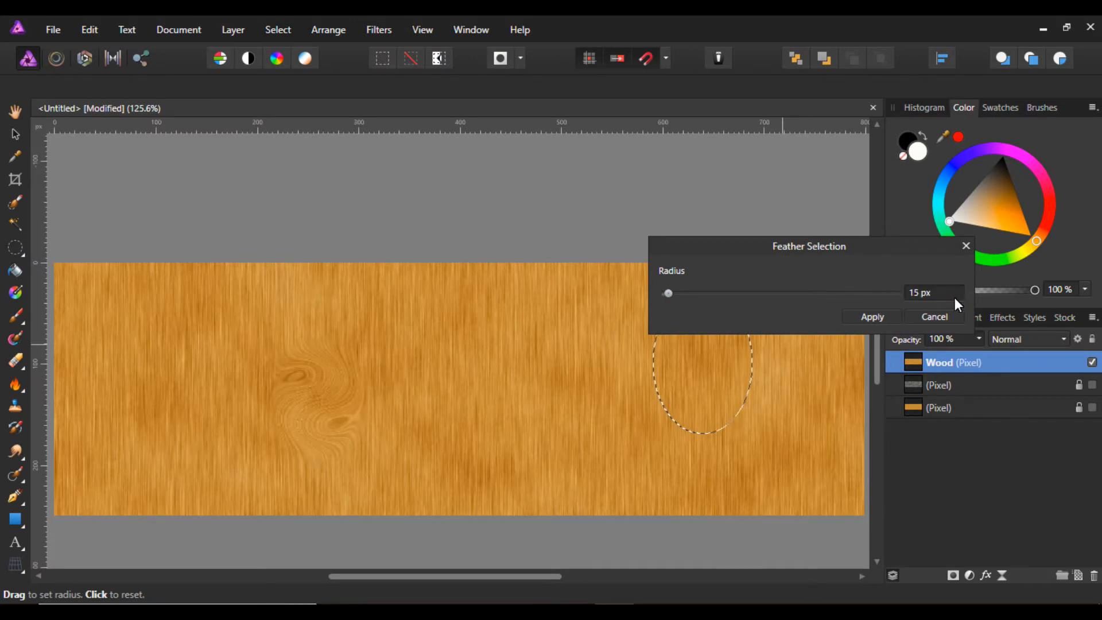
click(869, 317)
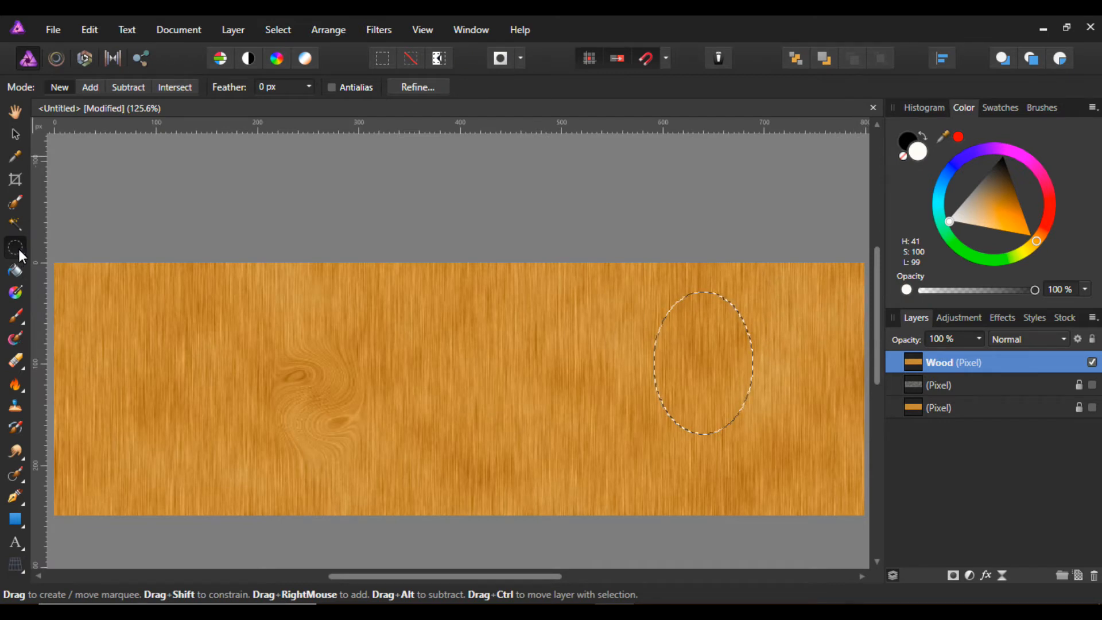
Twirl the grain inside the second selection in the Liquify persona with a 169 px brush, apply the distortion and deselect
click(55, 57)
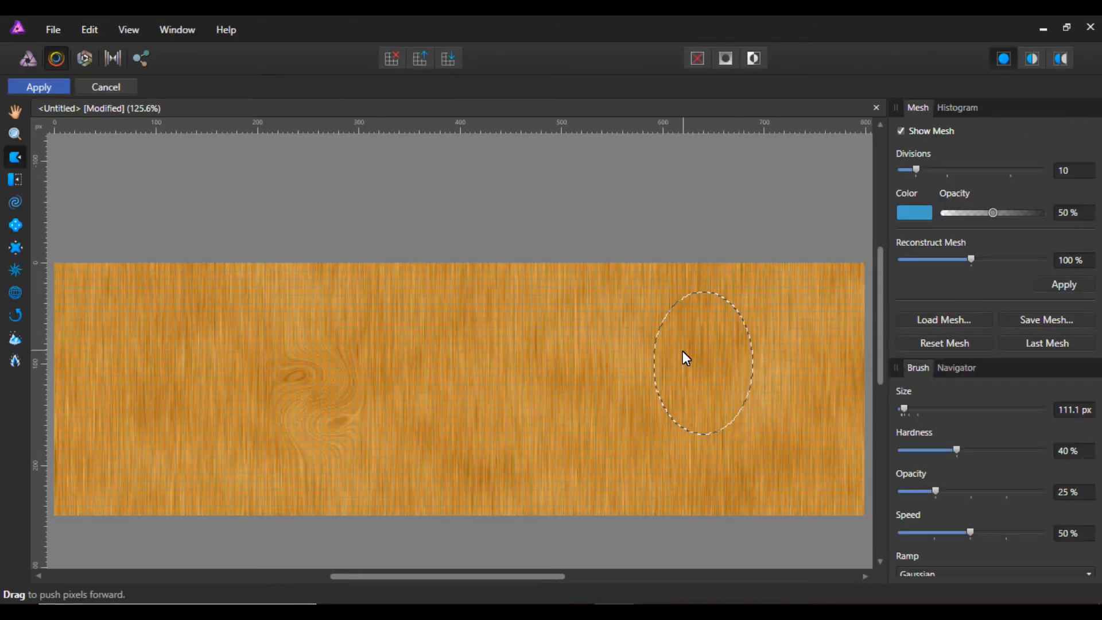
key(bracketright)
key(bracketright)
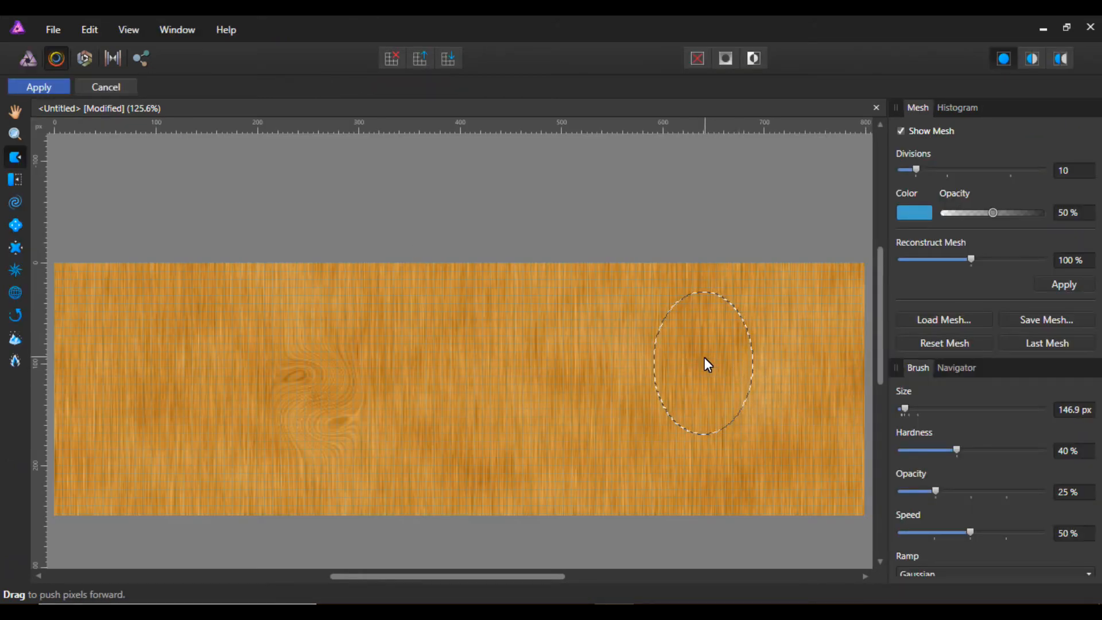
key(bracketright)
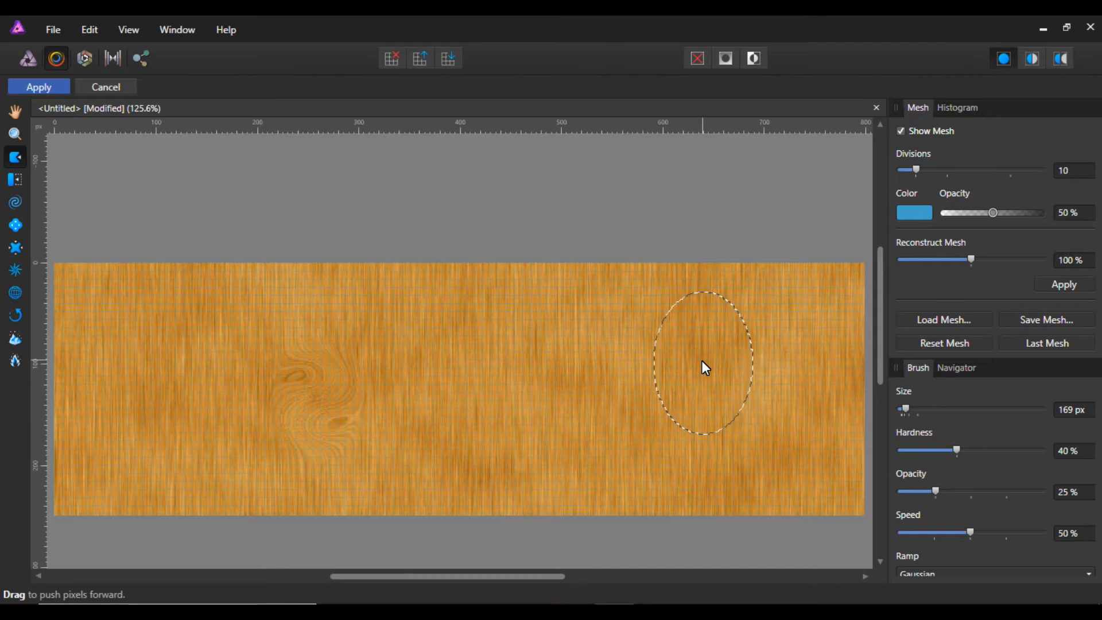
click(18, 203)
drag(700, 365, 707, 365)
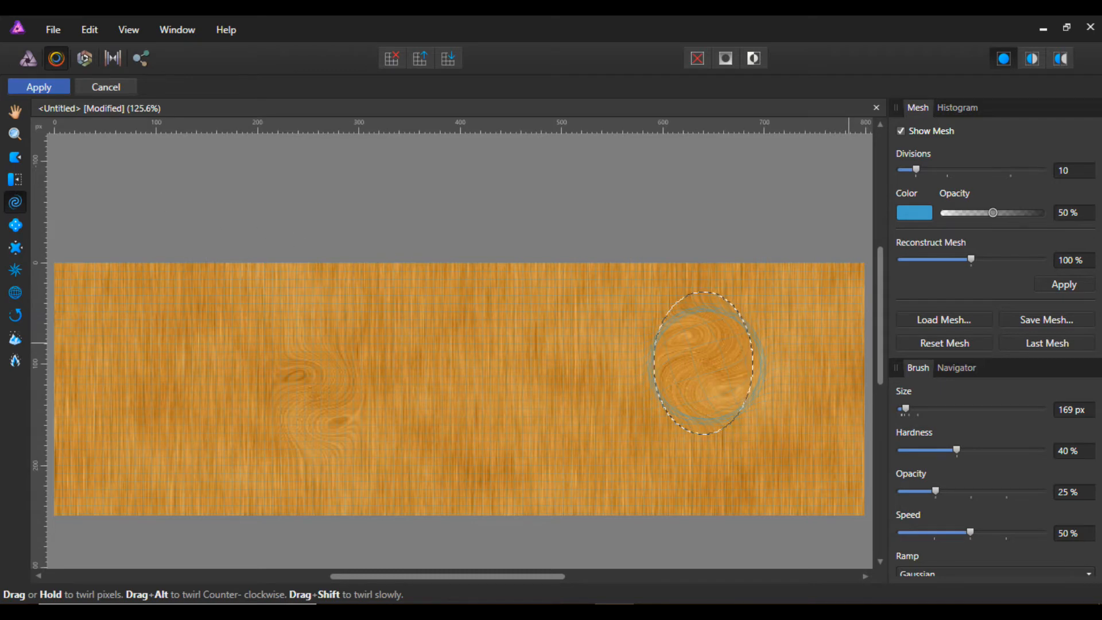
click(44, 89)
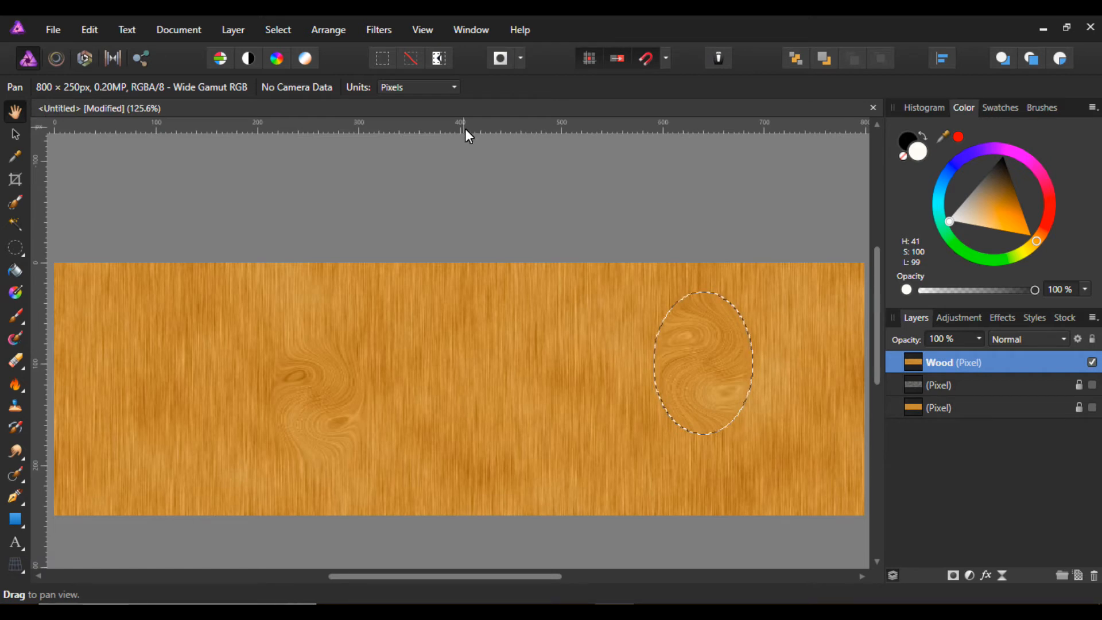
key(ctrl+d)
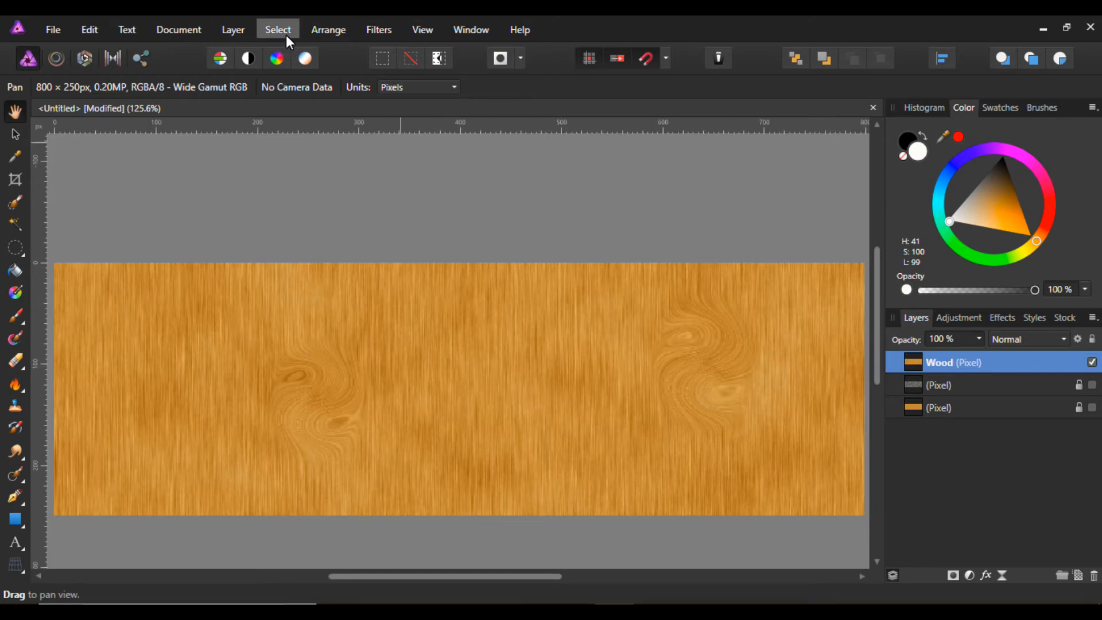
Apply a Twirl distort filter to the Wood layer with a 31.3° angle and a 194.8 px radius
click(371, 27)
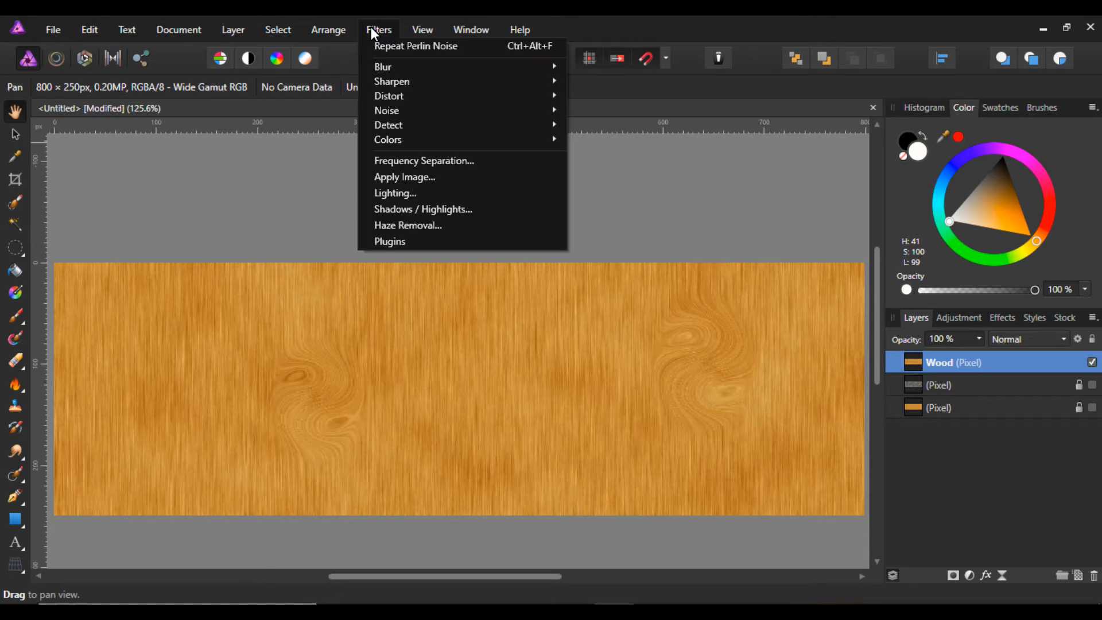
mouse_move(404, 96)
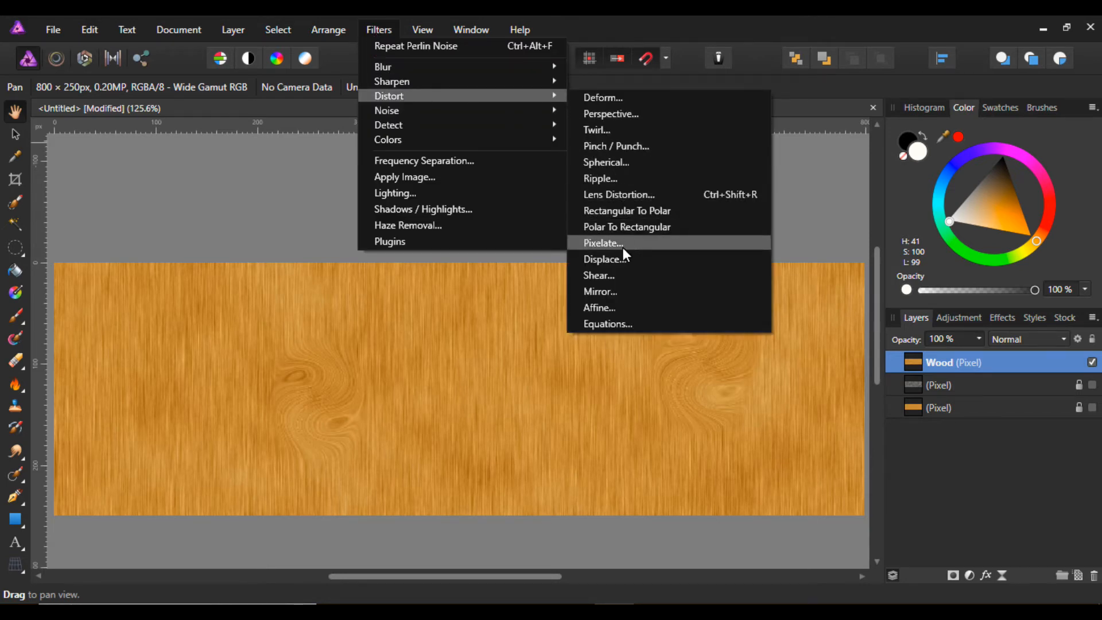
click(608, 129)
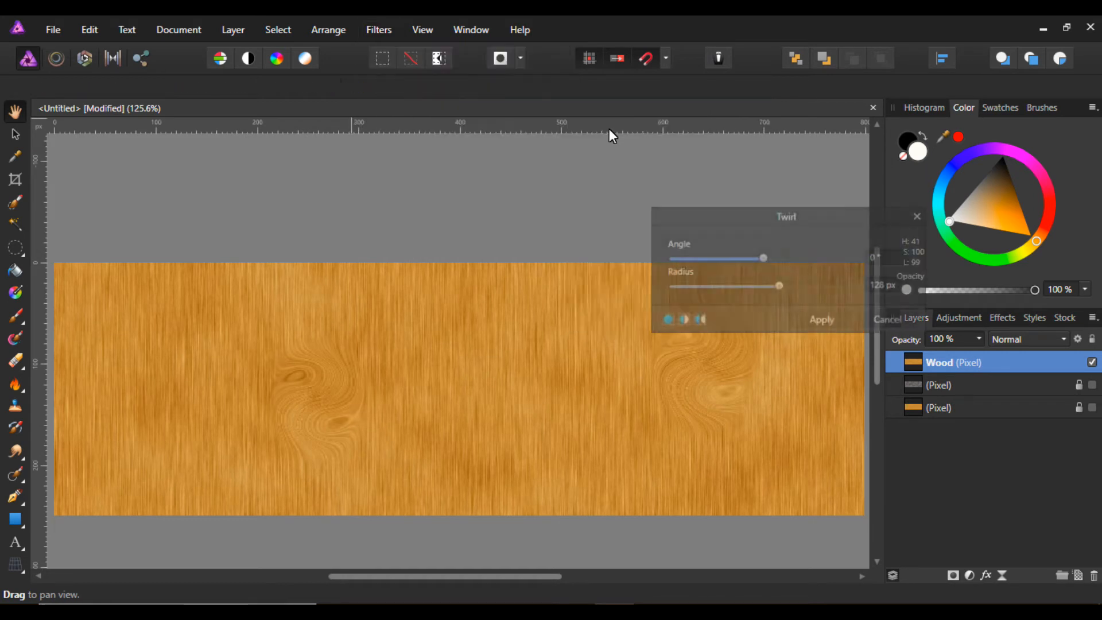
drag(767, 258, 768, 256)
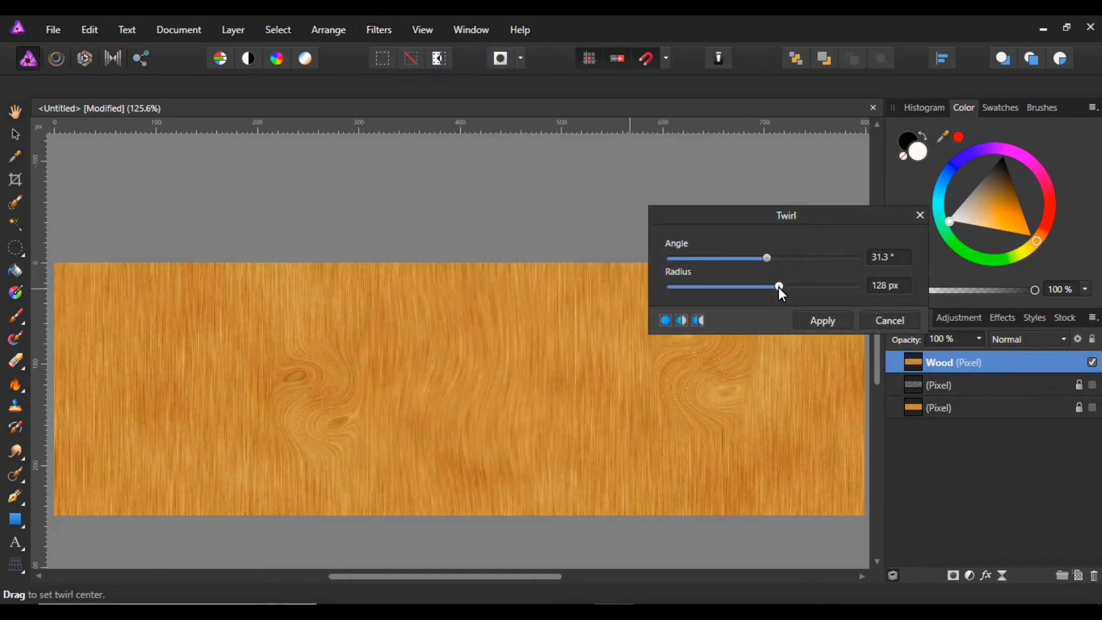
drag(779, 287, 791, 288)
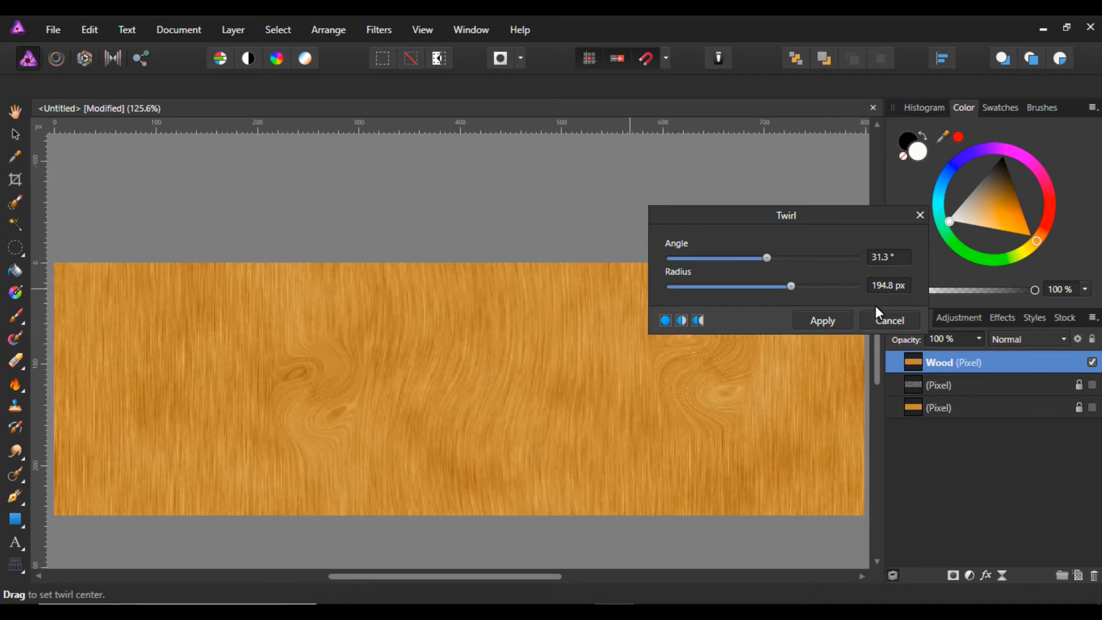
click(838, 323)
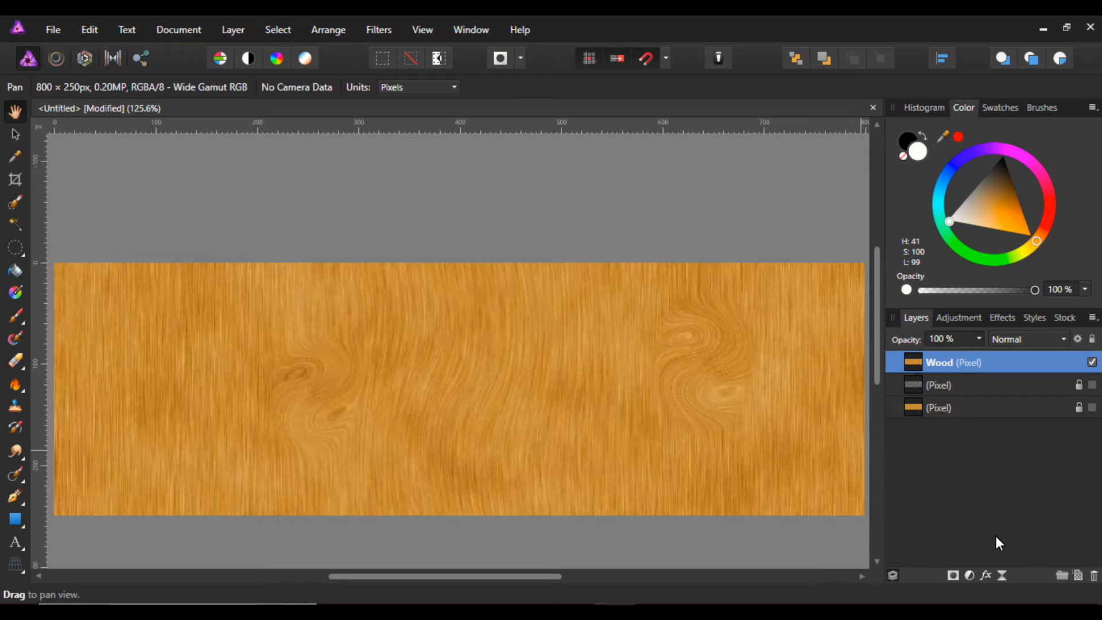
Add a Color Balance adjustment and set the midtones to Cyan/Red 77%, Magenta/Green -38% and Yellow/Blue -36%
click(970, 576)
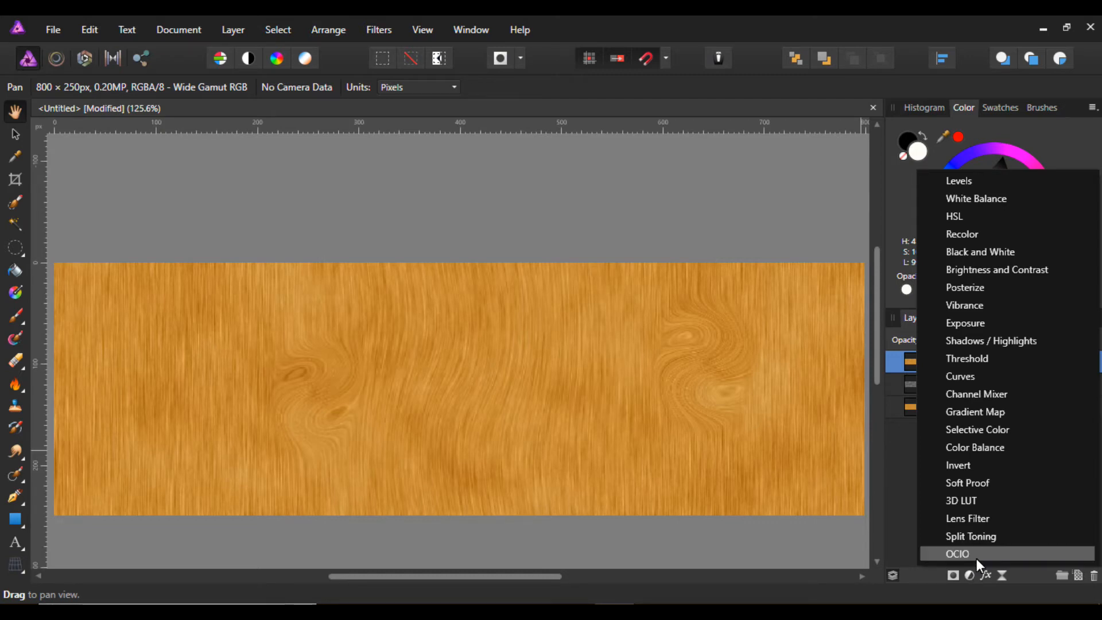
click(983, 447)
drag(651, 301, 906, 115)
drag(903, 224, 1007, 235)
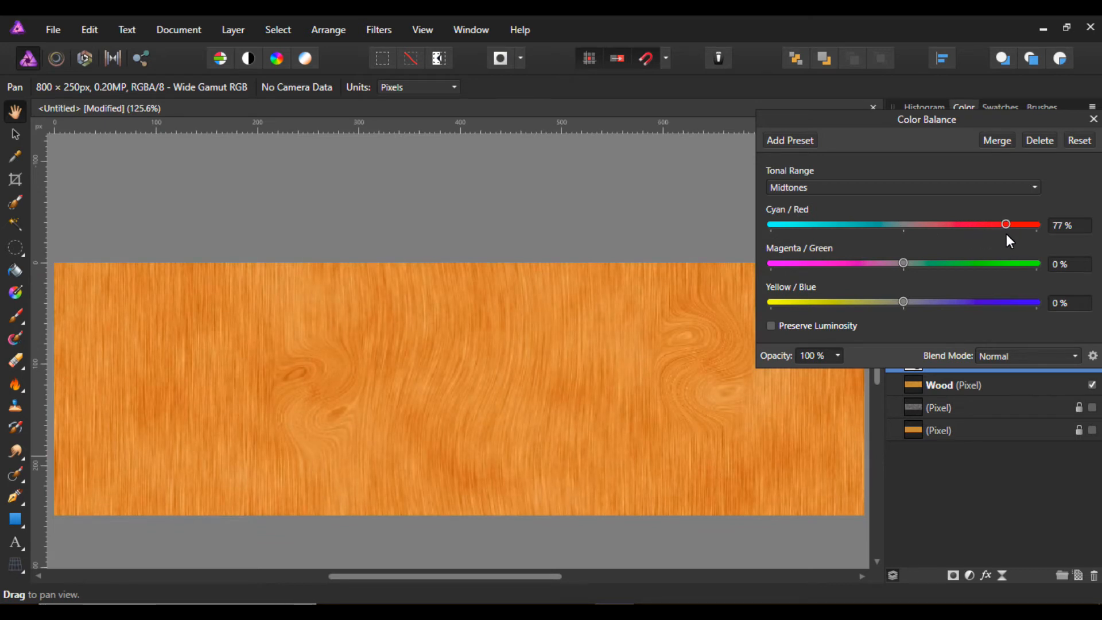
drag(906, 262, 853, 263)
drag(902, 303, 852, 304)
drag(858, 303, 857, 303)
Set the Color Balance shadows to Cyan/Red 18%, Magenta/Green -28% and Yellow/Blue -25%, and close the adjustment settings
click(816, 187)
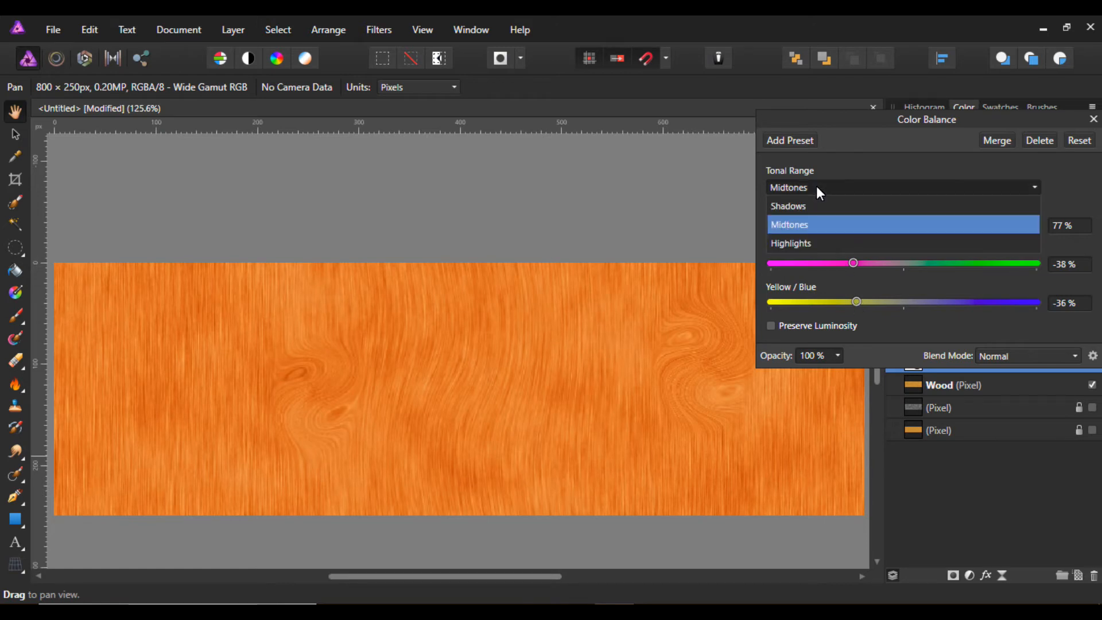
key(Escape)
click(816, 208)
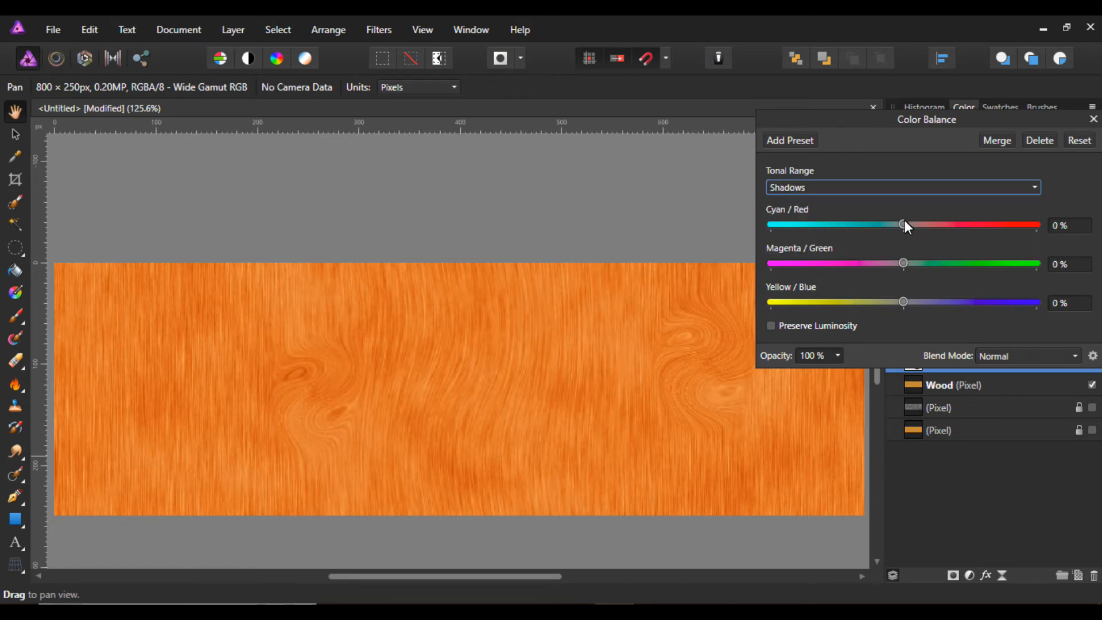
drag(903, 225, 928, 240)
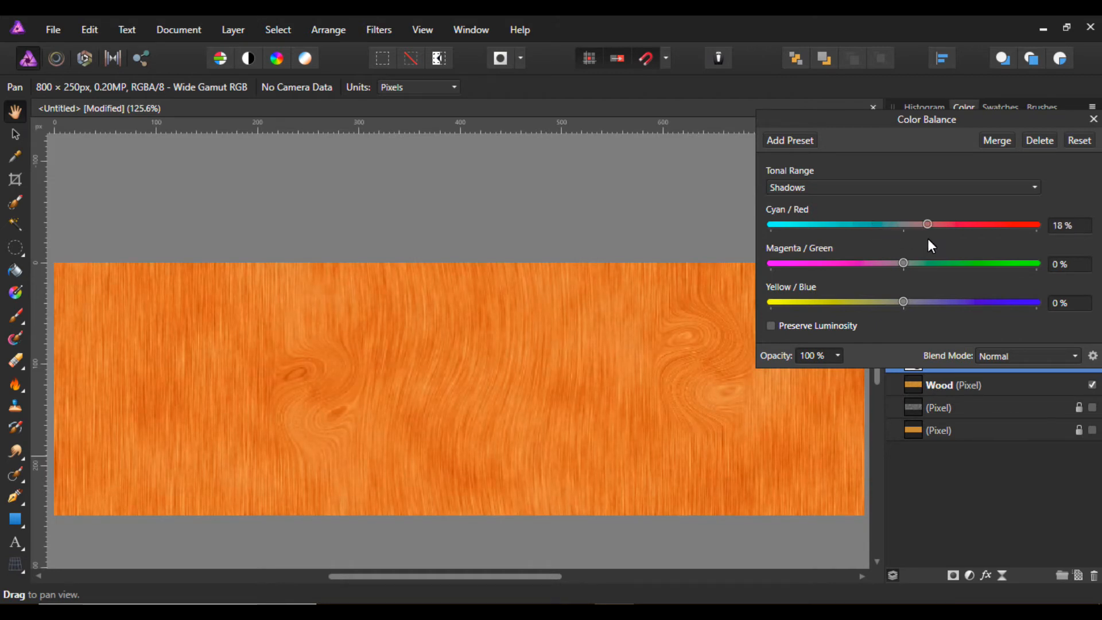
drag(902, 264, 866, 264)
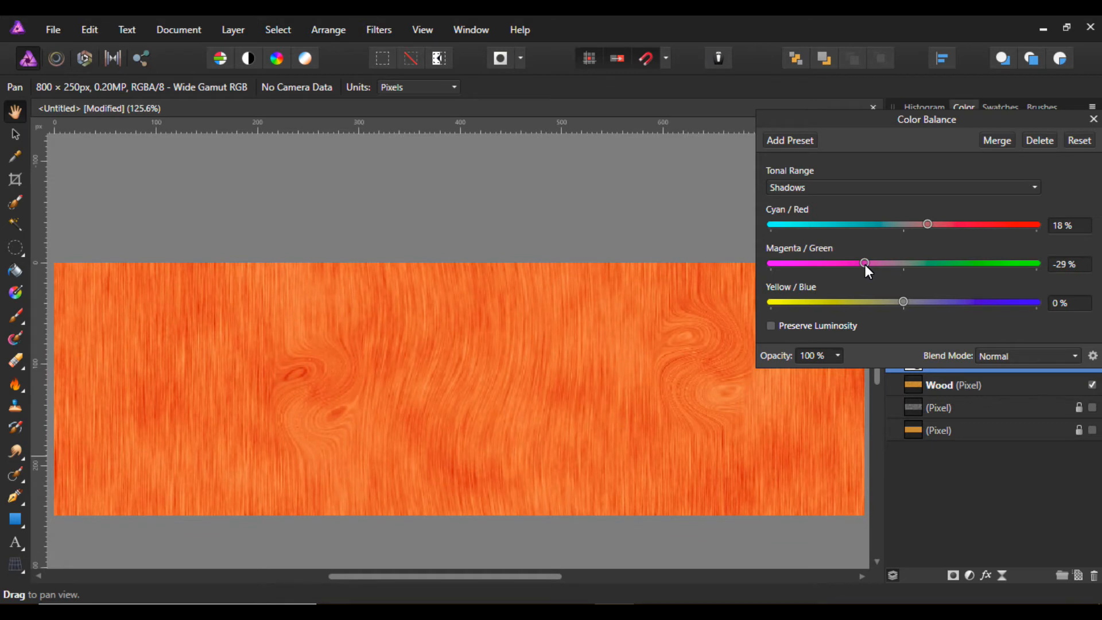
drag(905, 302, 871, 302)
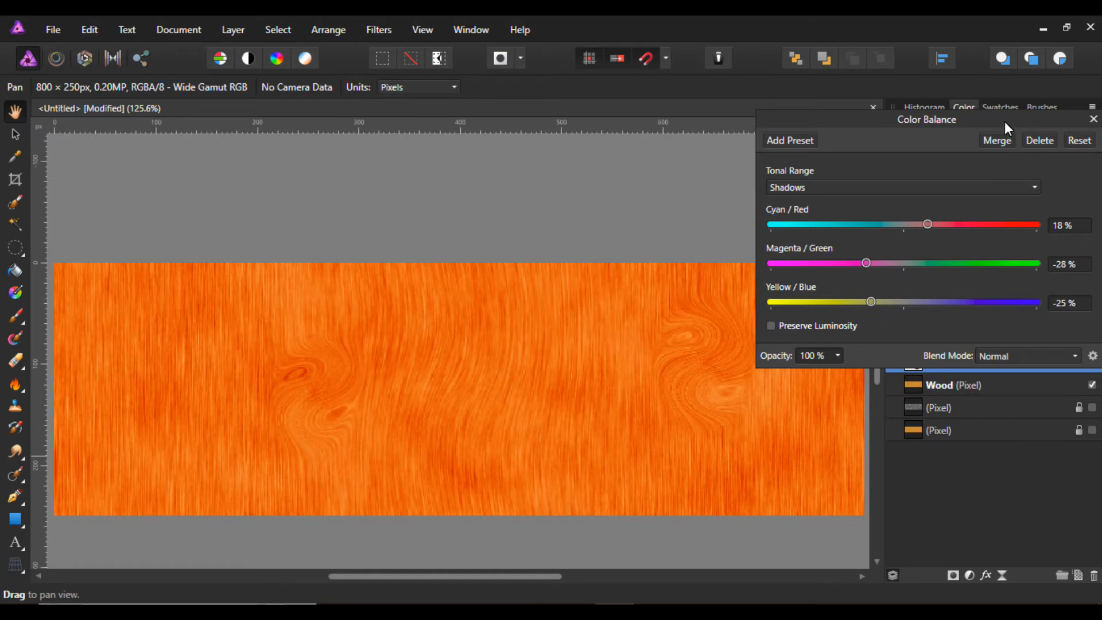
drag(1004, 122, 961, 124)
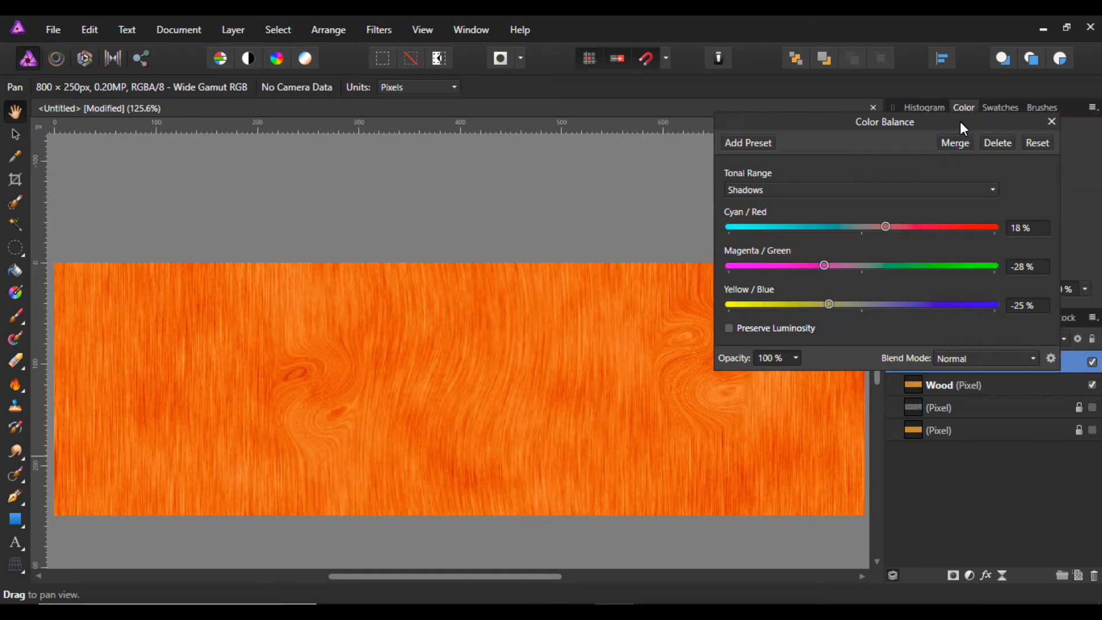
click(1052, 121)
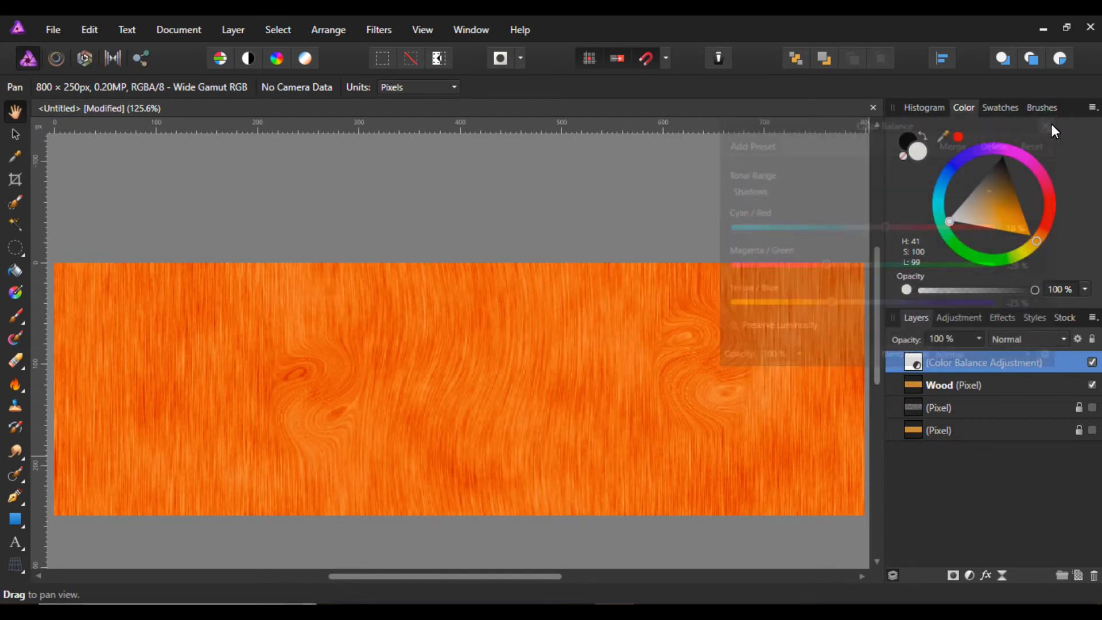
Add a Curves adjustment directly above the Wood layer, anchoring the upper midtones and pulling the lower midtones slightly below the diagonal
click(933, 385)
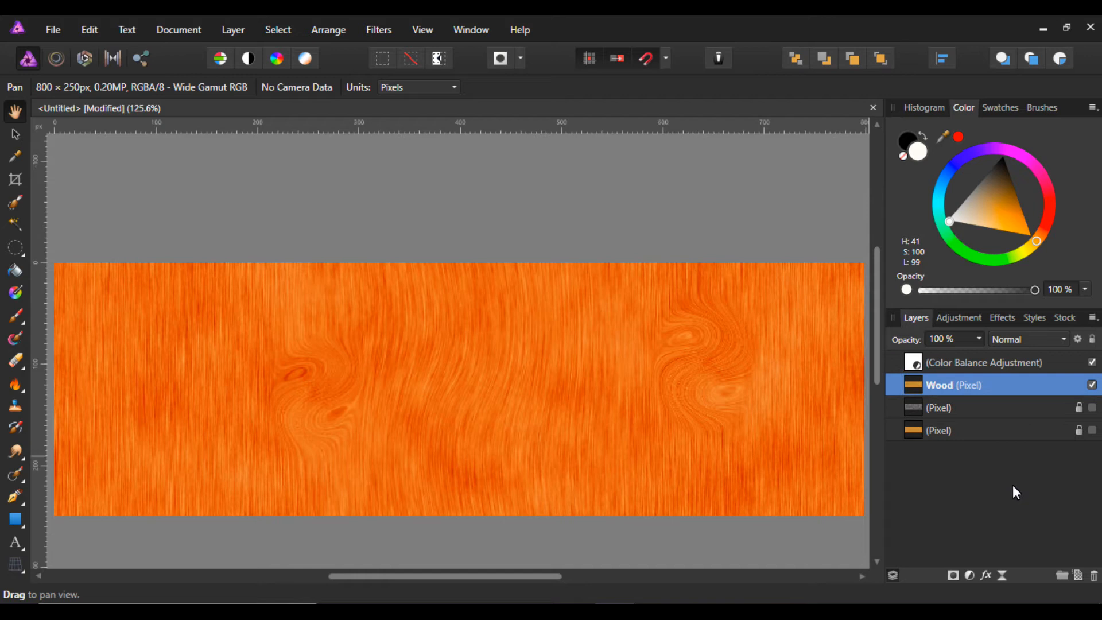
click(970, 577)
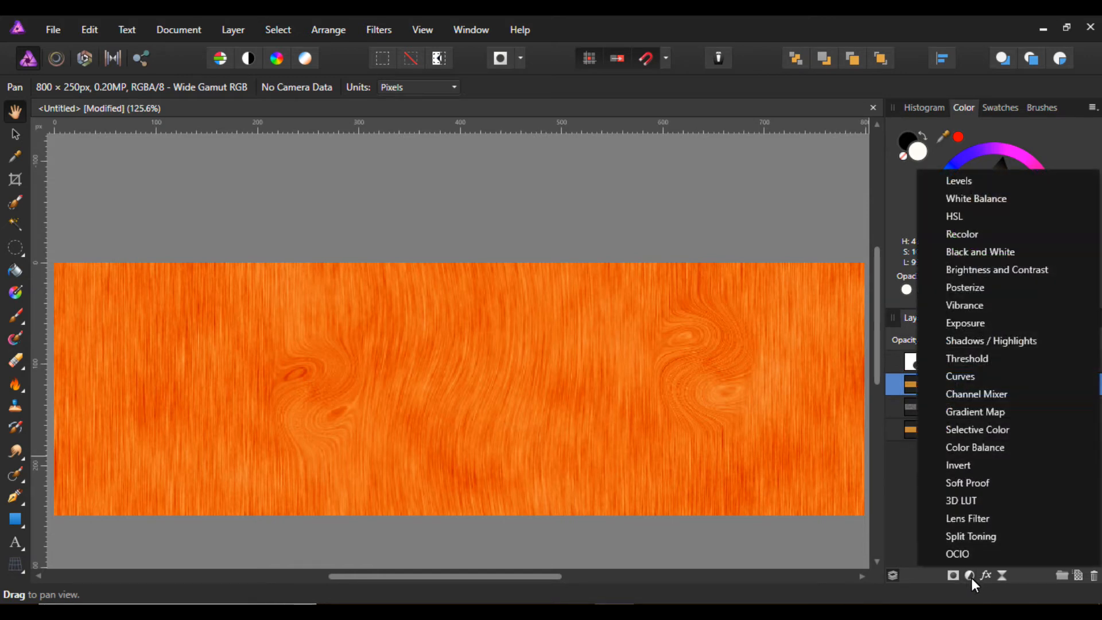
click(967, 378)
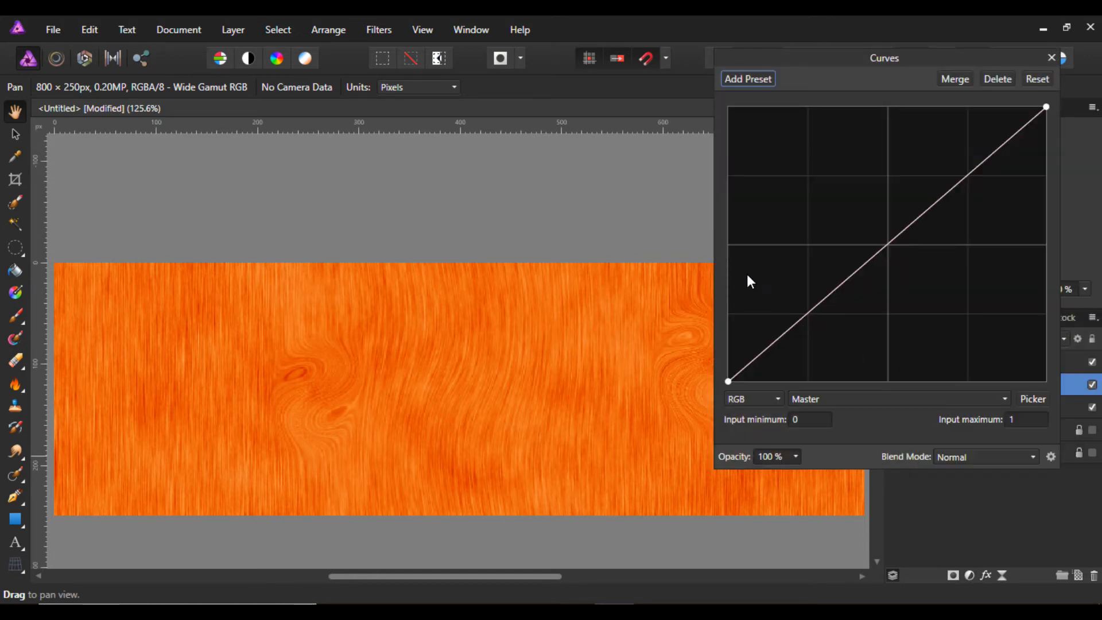
drag(863, 271, 860, 260)
mouse_move(928, 205)
mouse_down()
mouse_move(944, 218)
mouse_move(938, 205)
mouse_up()
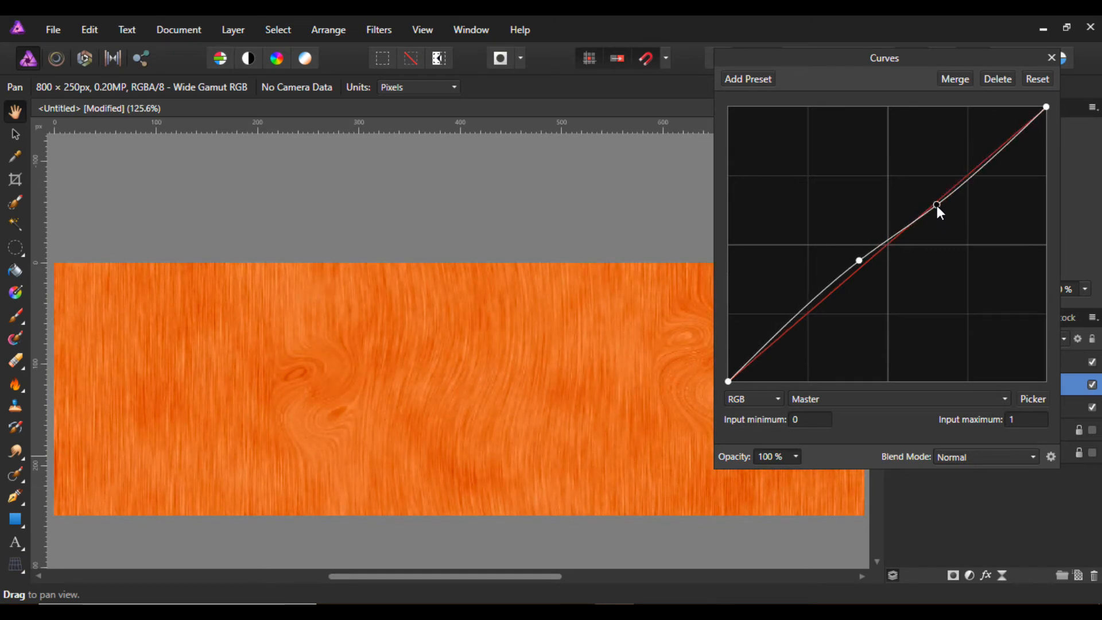
drag(857, 266, 860, 281)
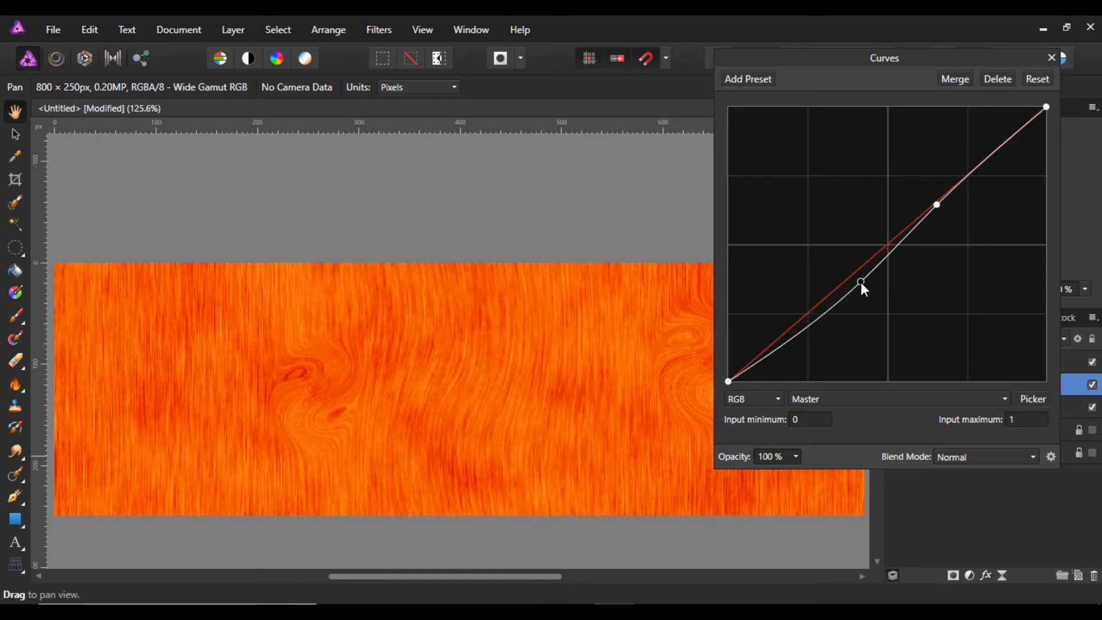
click(1053, 59)
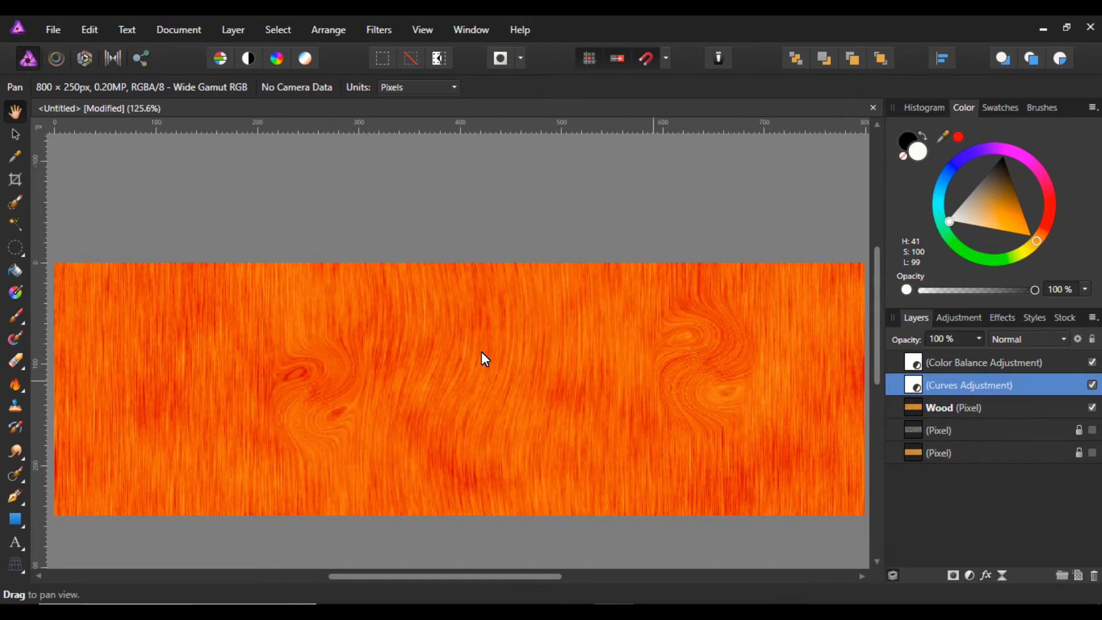
Add an HSL adjustment above the Curves adjustment with a hue shift of 0.5° and a saturation shift of -30%
click(969, 575)
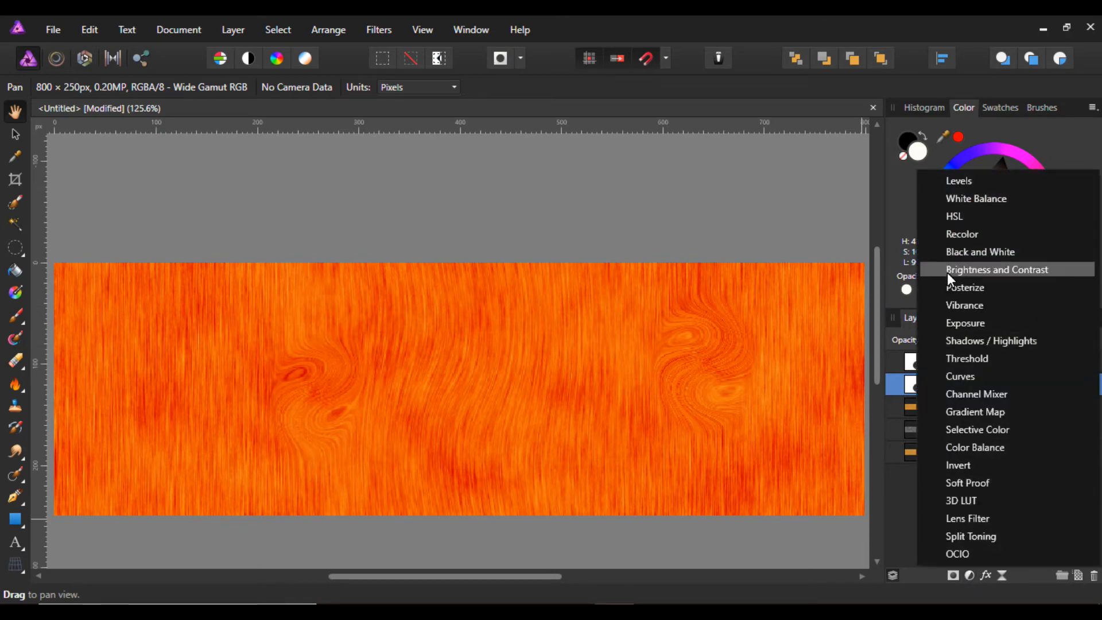
click(956, 215)
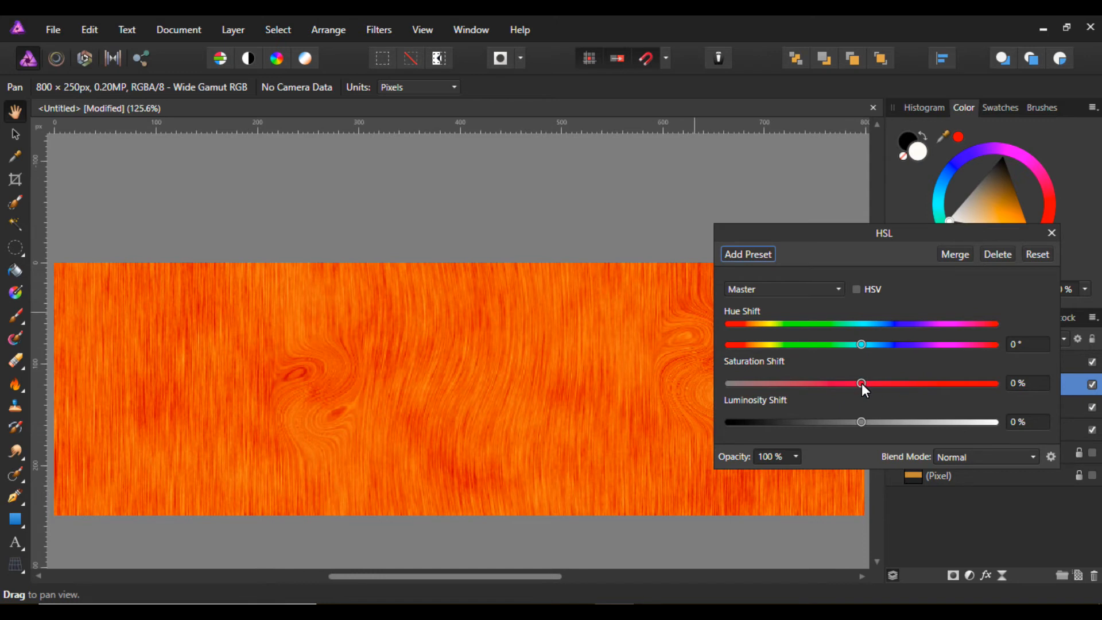
mouse_move(860, 385)
mouse_down()
mouse_move(789, 389)
mouse_move(859, 393)
mouse_up()
drag(863, 344, 824, 386)
mouse_move(860, 344)
mouse_down()
mouse_move(874, 347)
mouse_move(865, 348)
mouse_up()
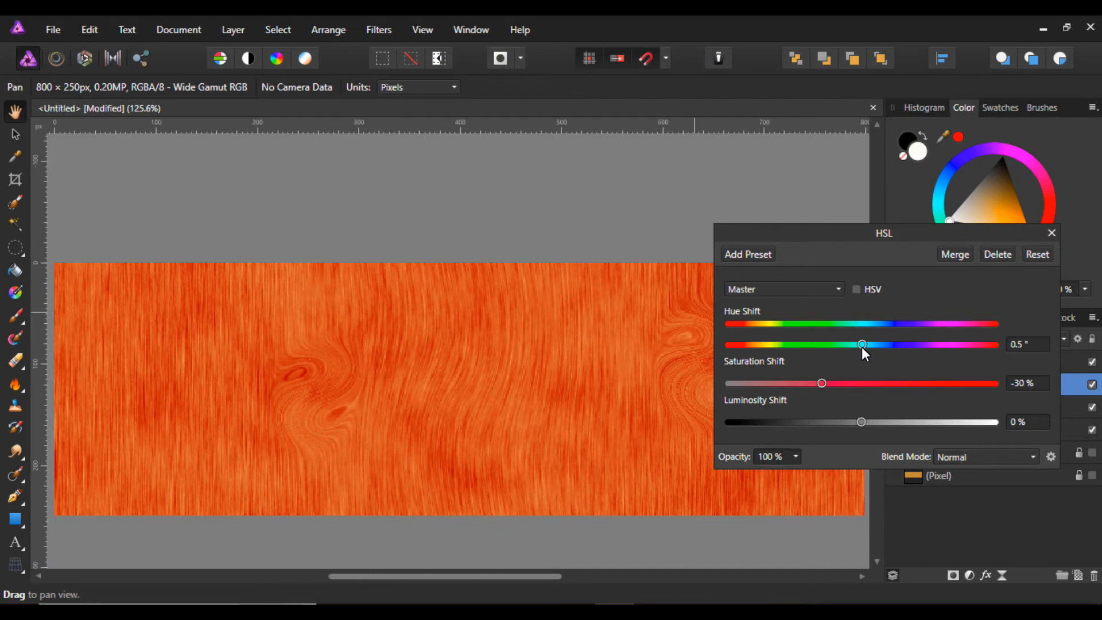
click(1053, 233)
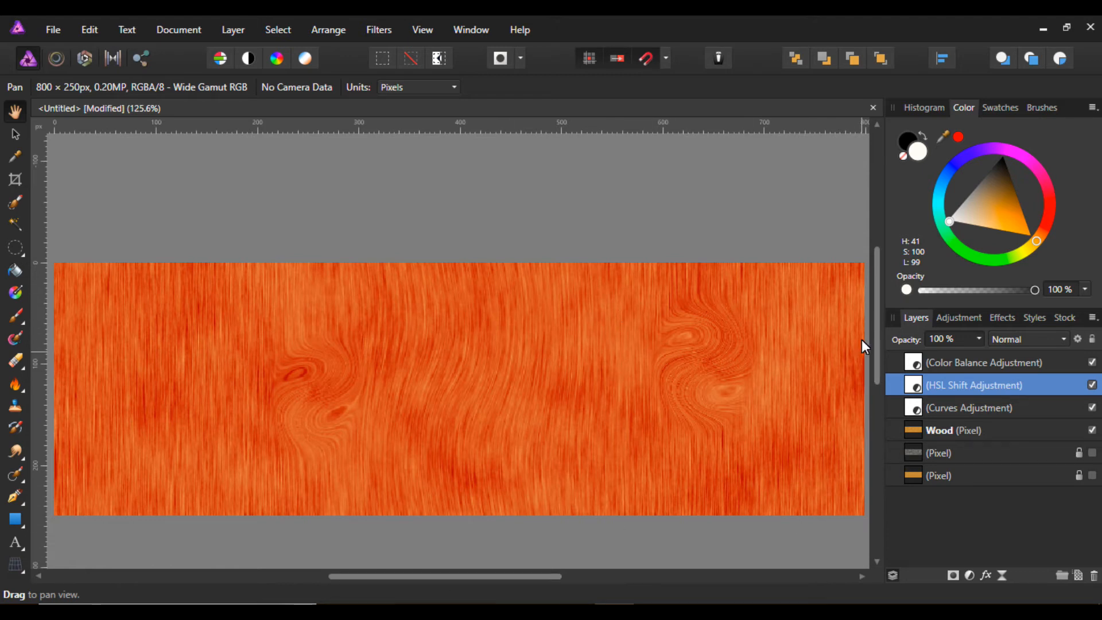
Enable the 3D layer effect on the Wood layer and open its settings
drag(876, 338, 876, 361)
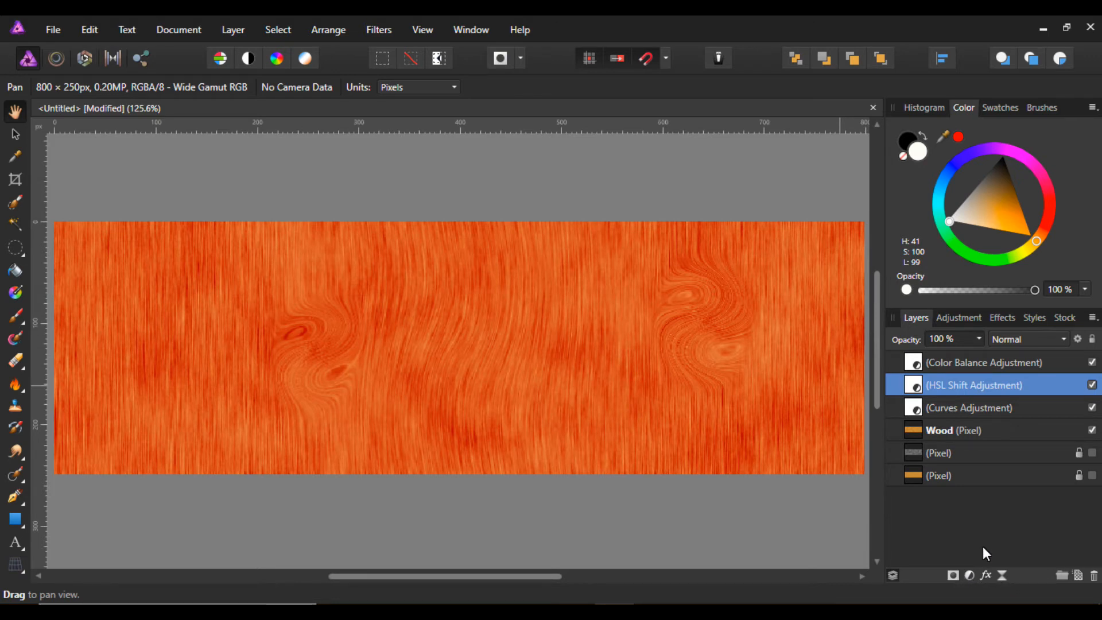
click(945, 435)
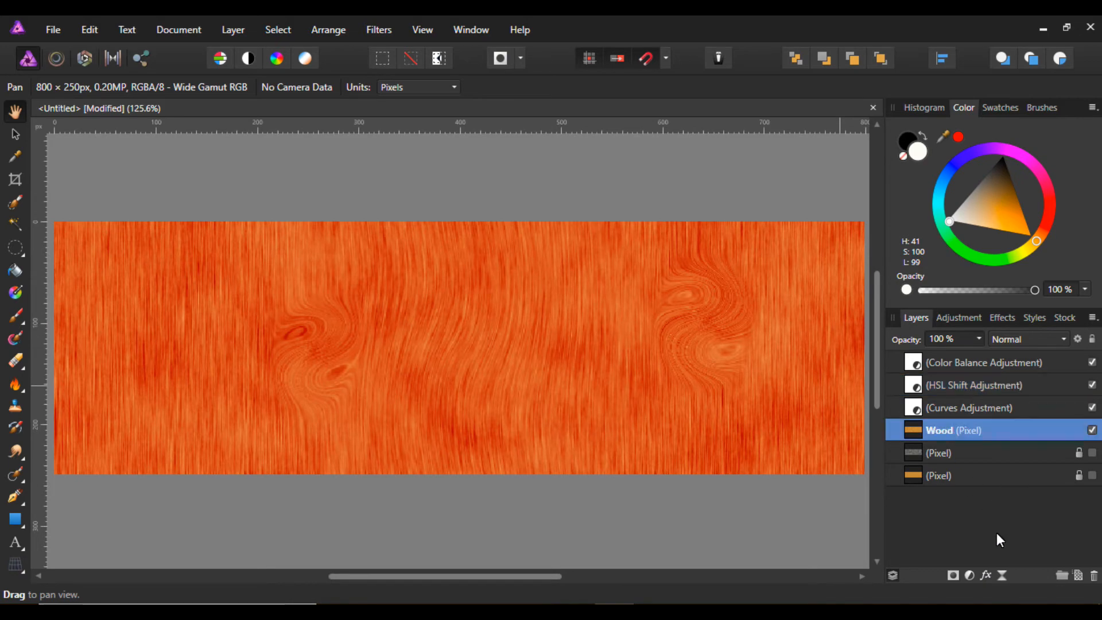
click(986, 575)
drag(501, 101, 852, 119)
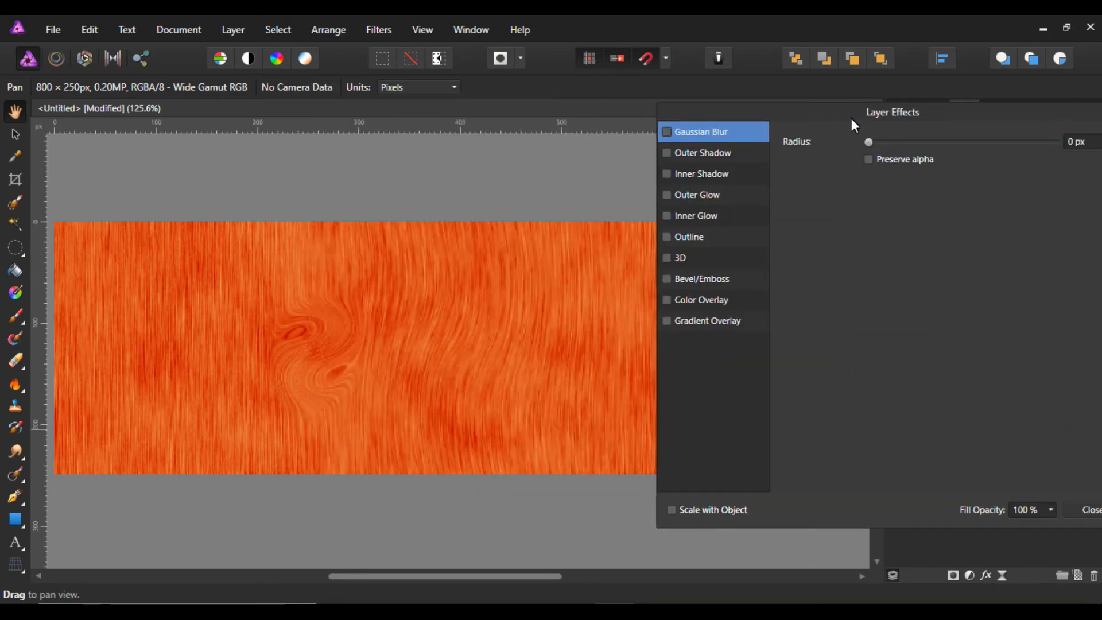
click(665, 260)
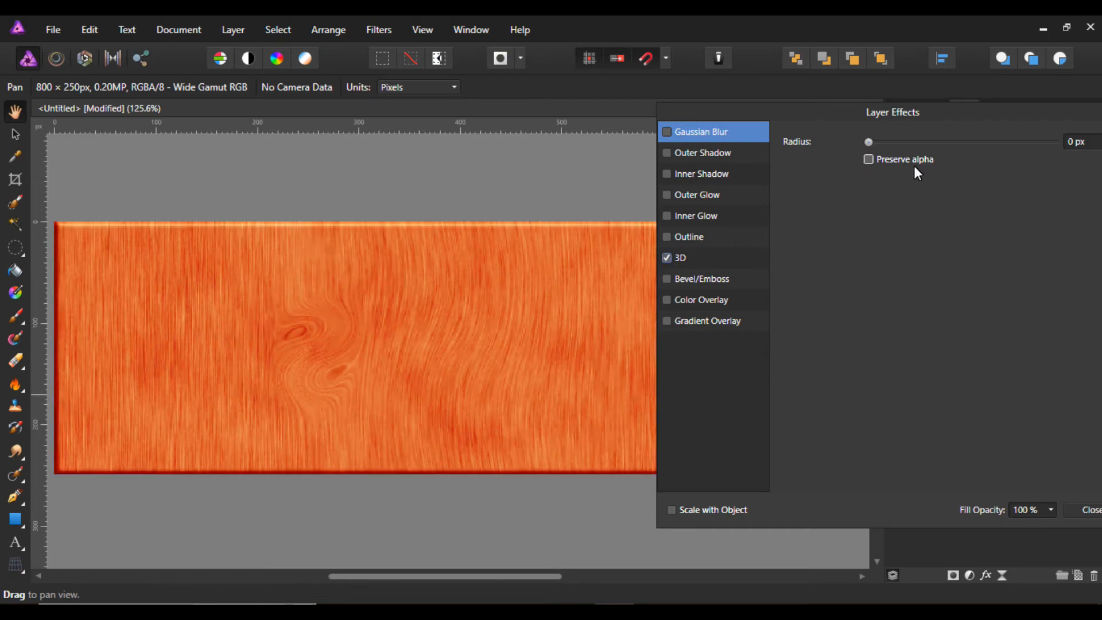
click(712, 267)
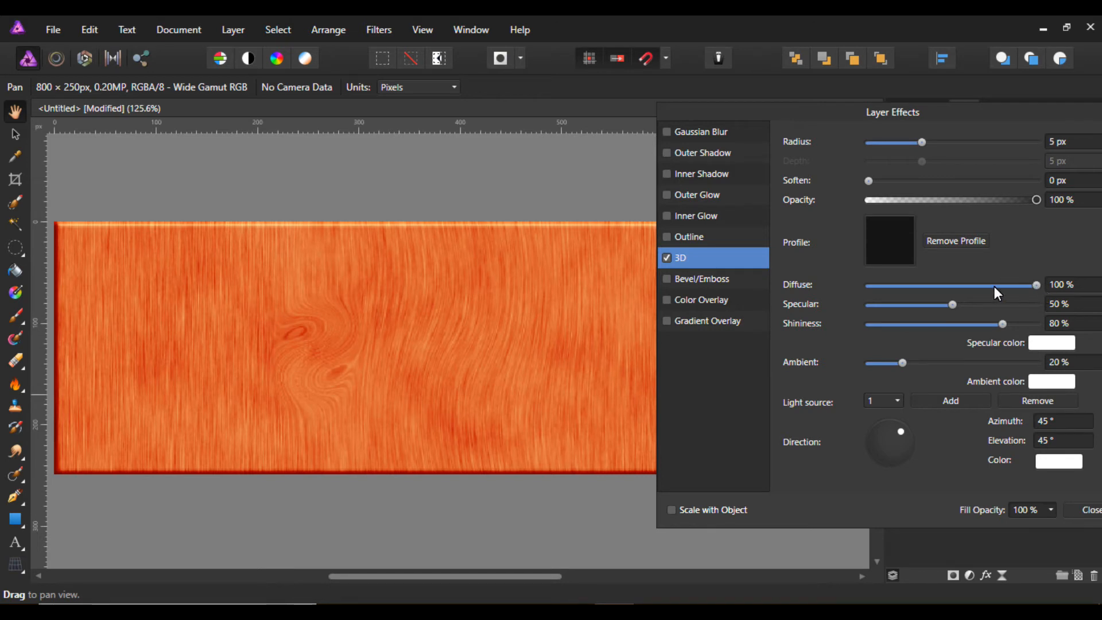
Set the Wood layer's 3D effect to radius 5.8 px, specular 0%, shininess 9% and ambient 18%
drag(953, 302, 868, 299)
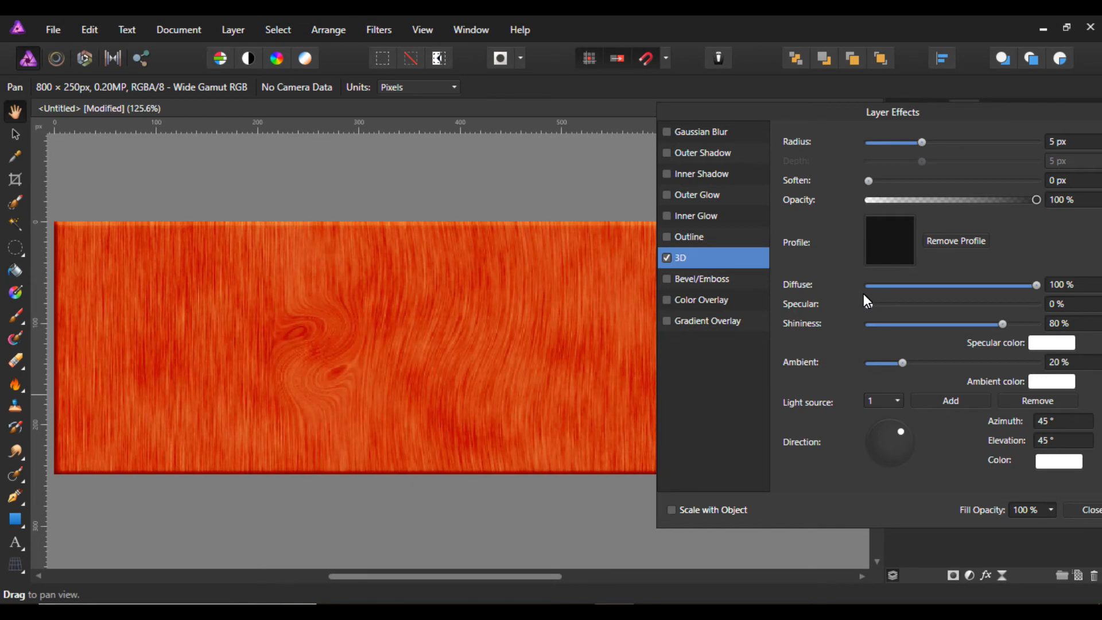
drag(1001, 325, 885, 327)
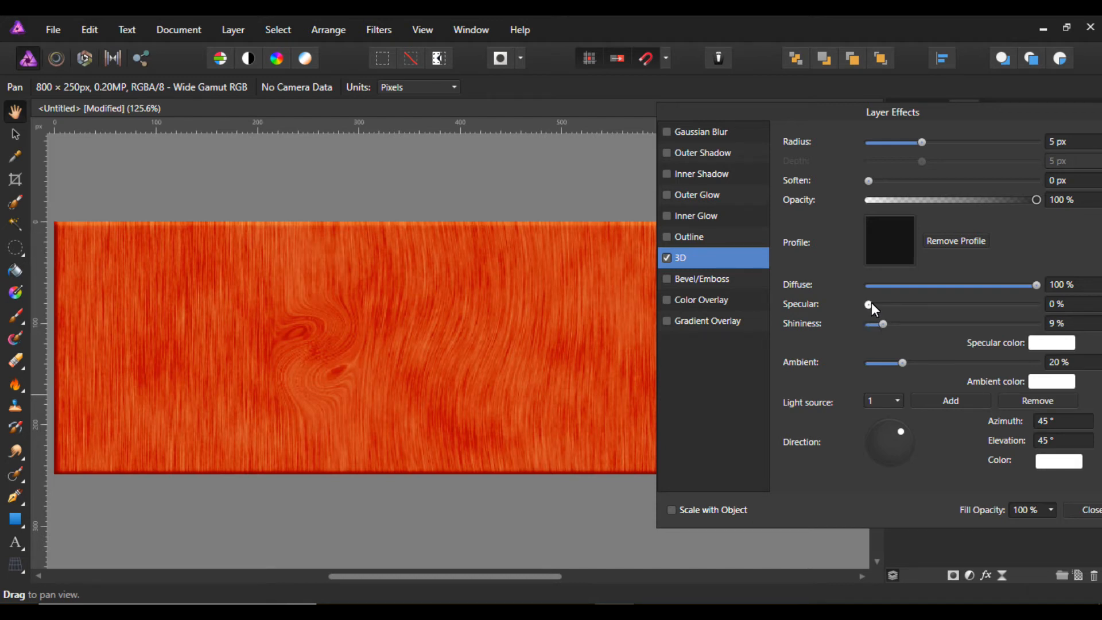
mouse_move(906, 363)
mouse_down()
mouse_move(952, 368)
mouse_move(892, 367)
mouse_up()
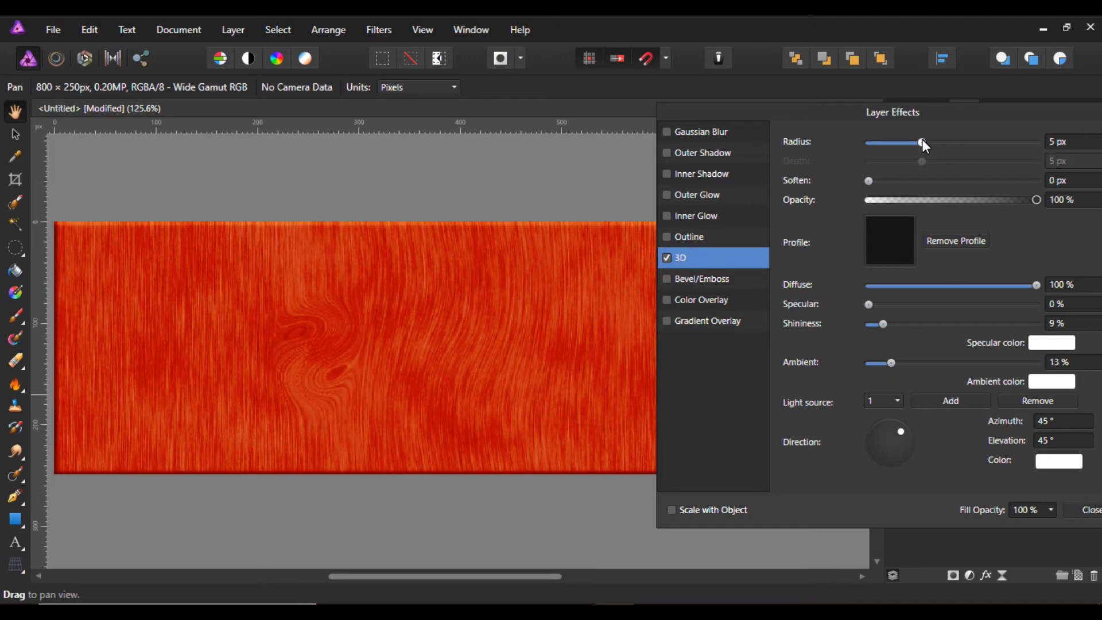
mouse_move(921, 140)
mouse_down()
mouse_move(952, 144)
mouse_move(925, 144)
mouse_up()
drag(891, 364, 900, 363)
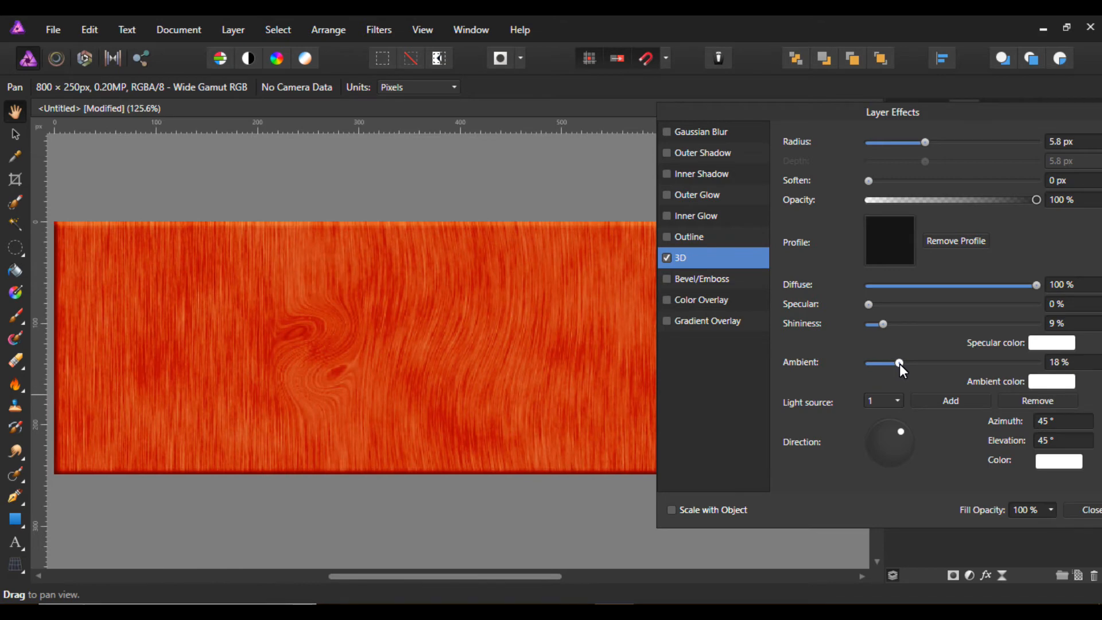
Add a Bevel/Emboss effect to the Wood layer with a 5.6 px radius and 31% highlight opacity, and close the layer effects
drag(902, 109, 718, 105)
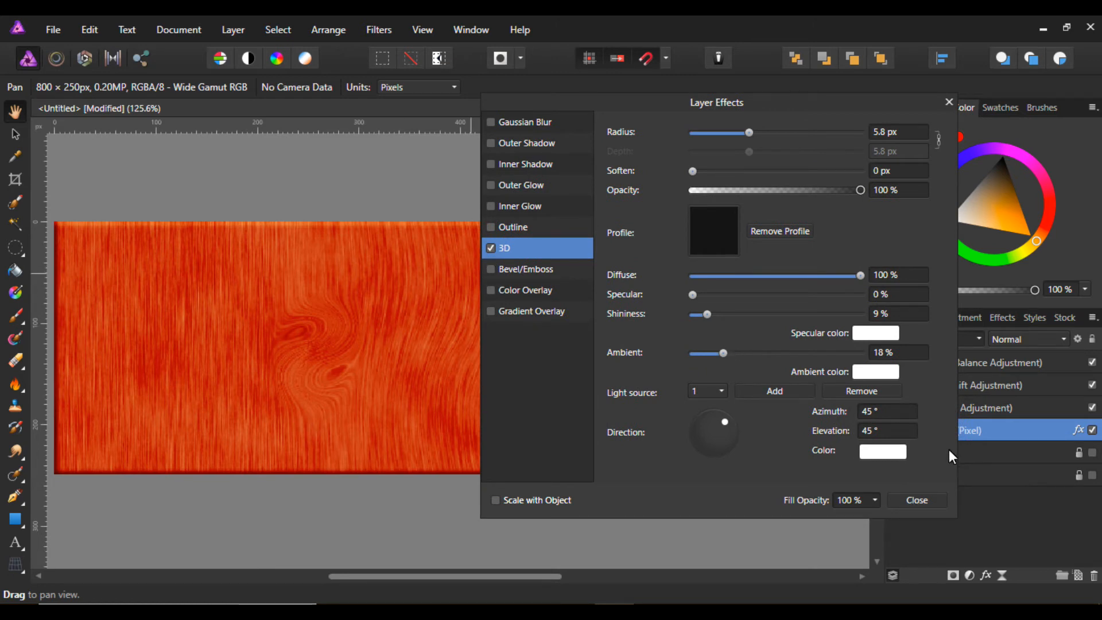
click(489, 268)
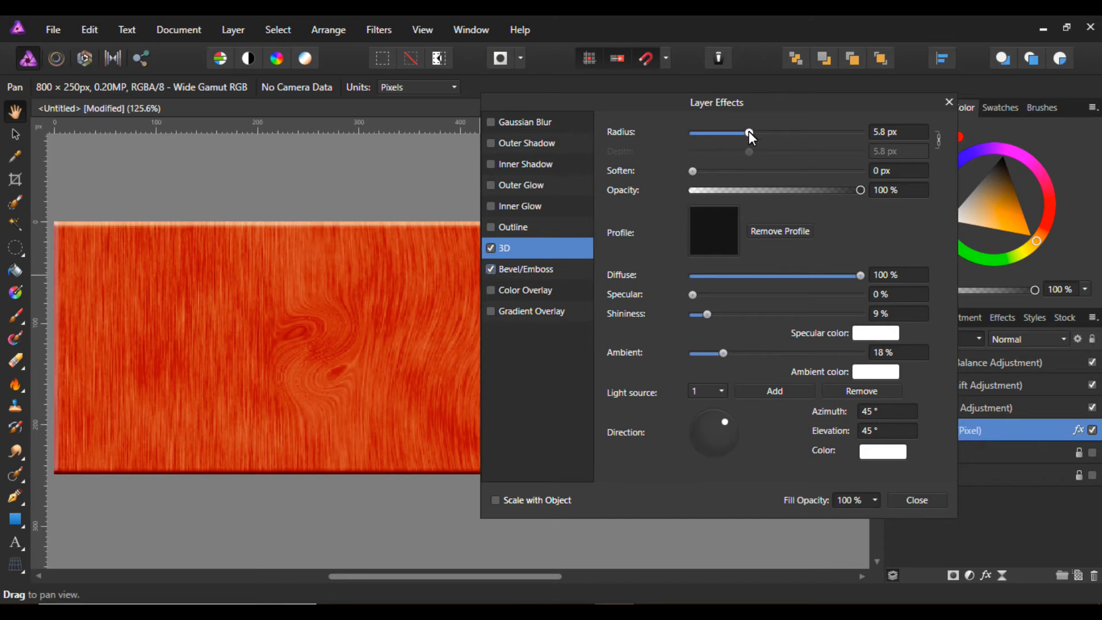
click(532, 274)
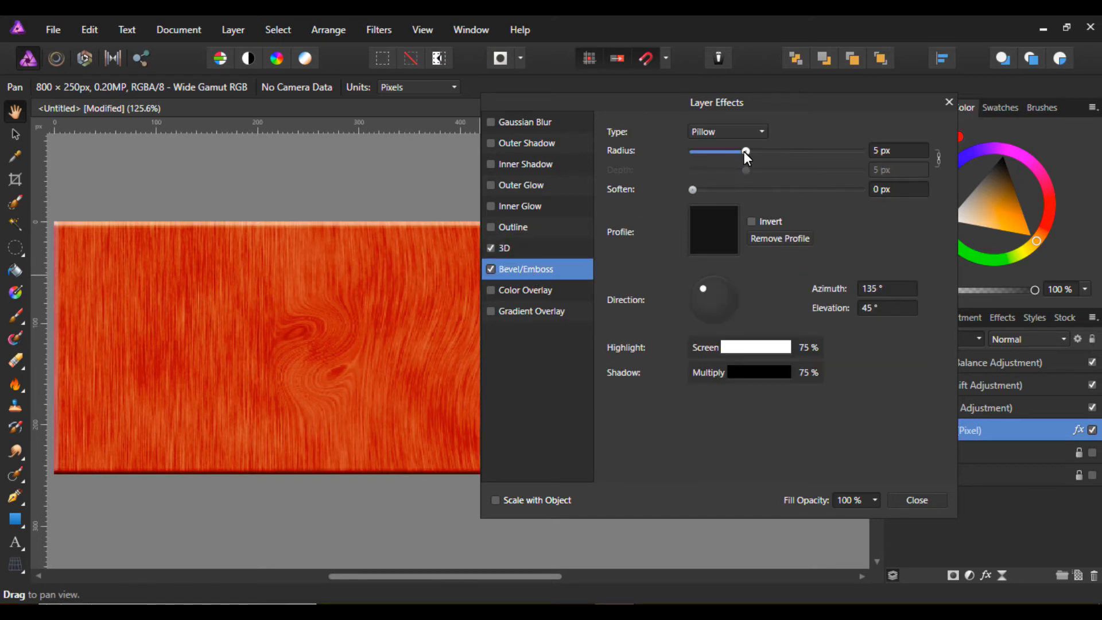
mouse_move(744, 152)
mouse_down()
mouse_move(721, 153)
mouse_move(748, 163)
mouse_up()
click(774, 349)
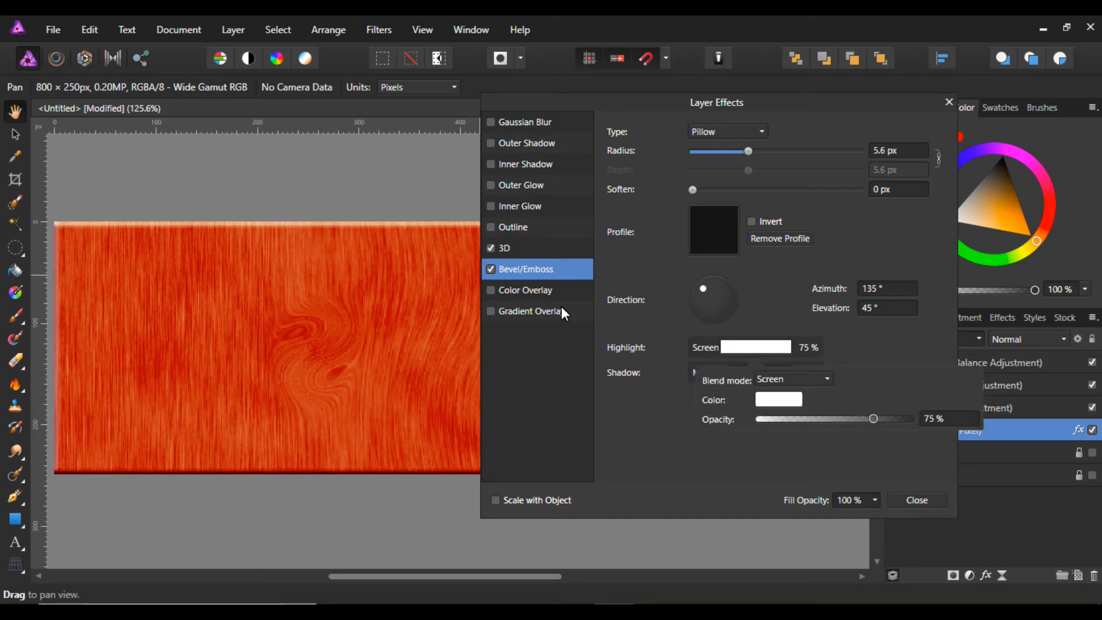
drag(874, 418, 807, 417)
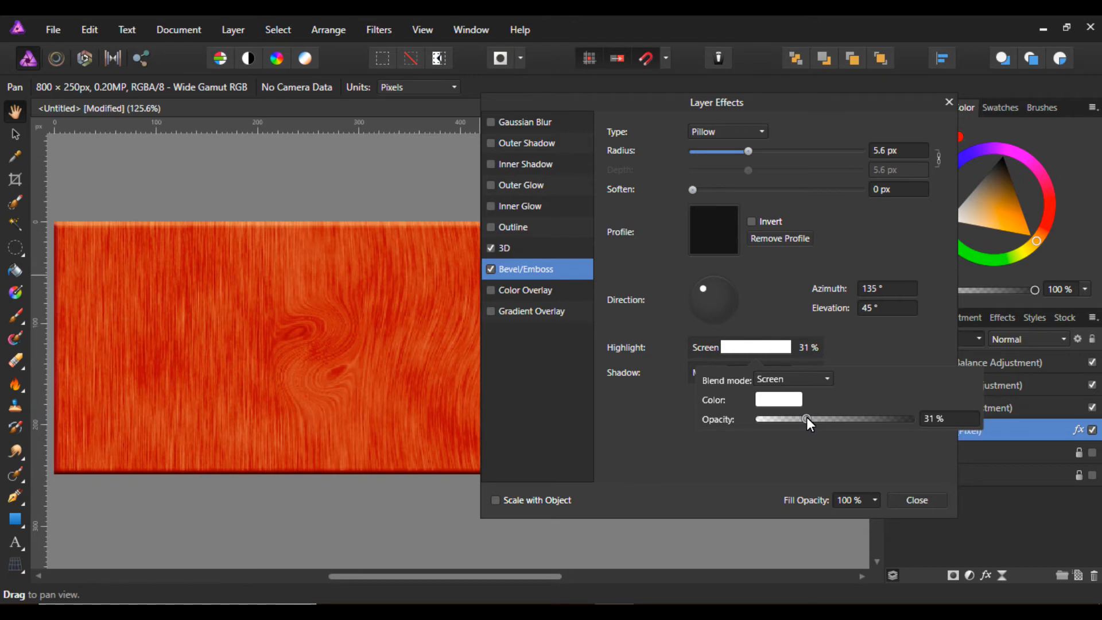
click(924, 499)
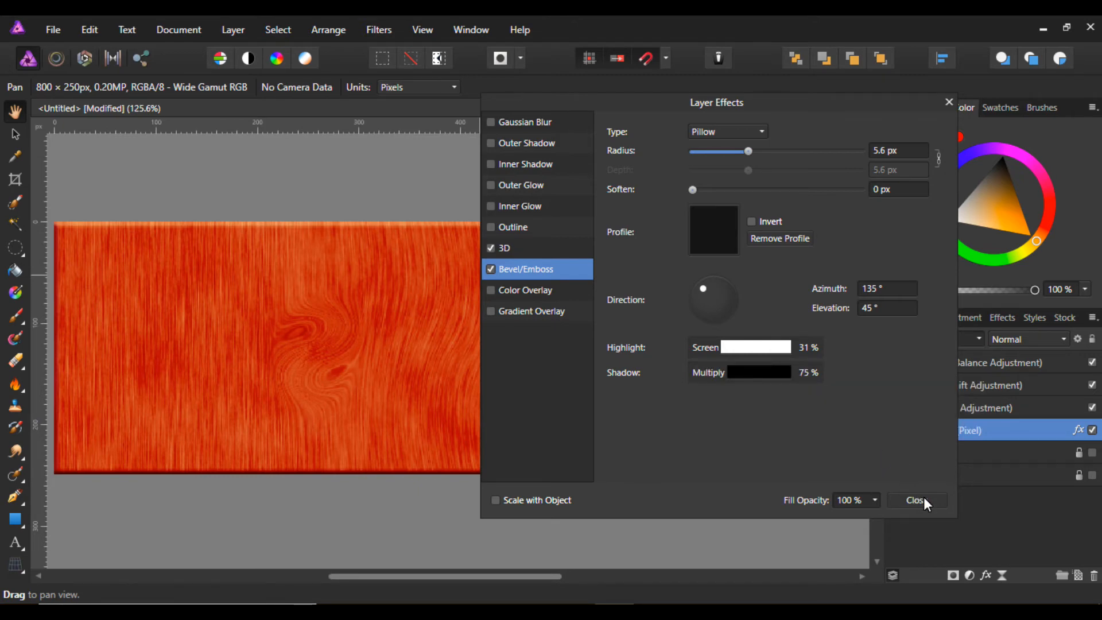
click(924, 501)
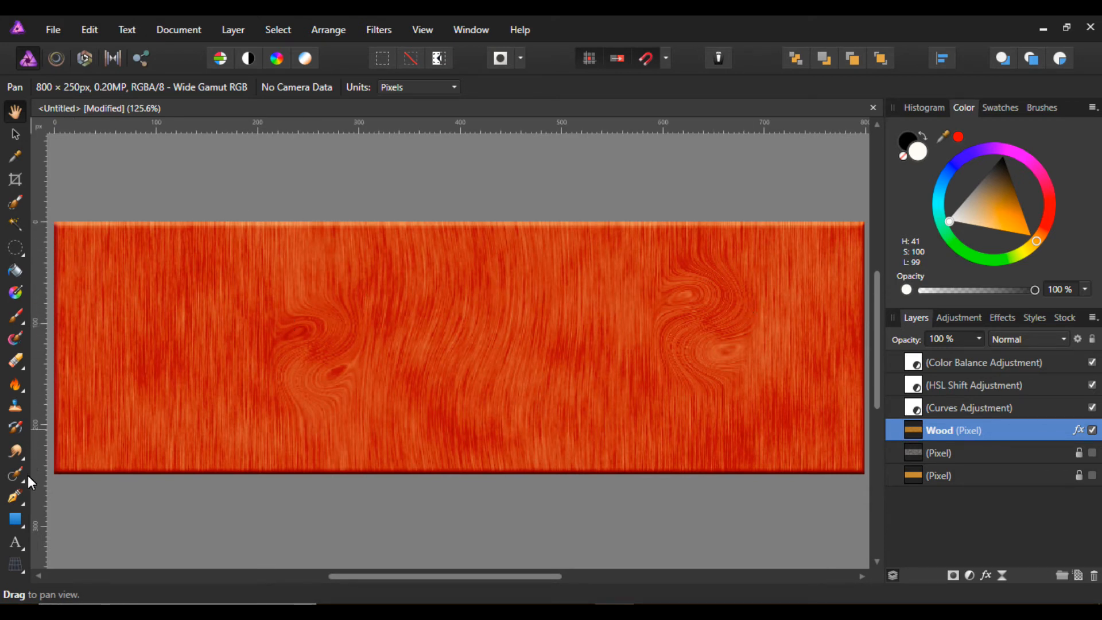
Set up the Pen tool with no fill and a 3.8 pt black stroke
click(16, 494)
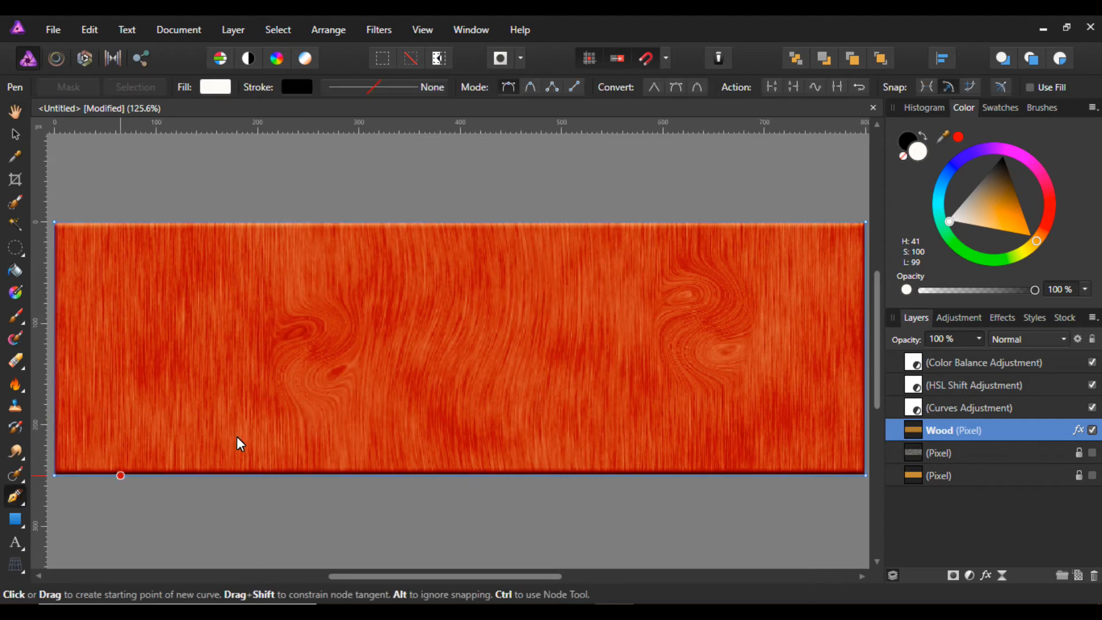
click(217, 90)
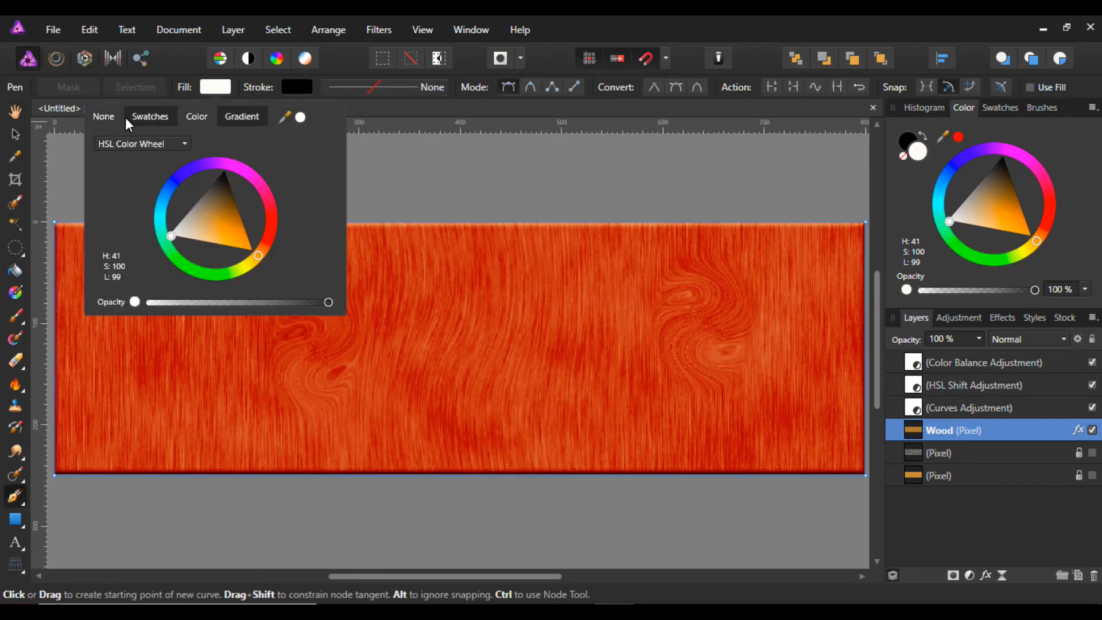
click(103, 116)
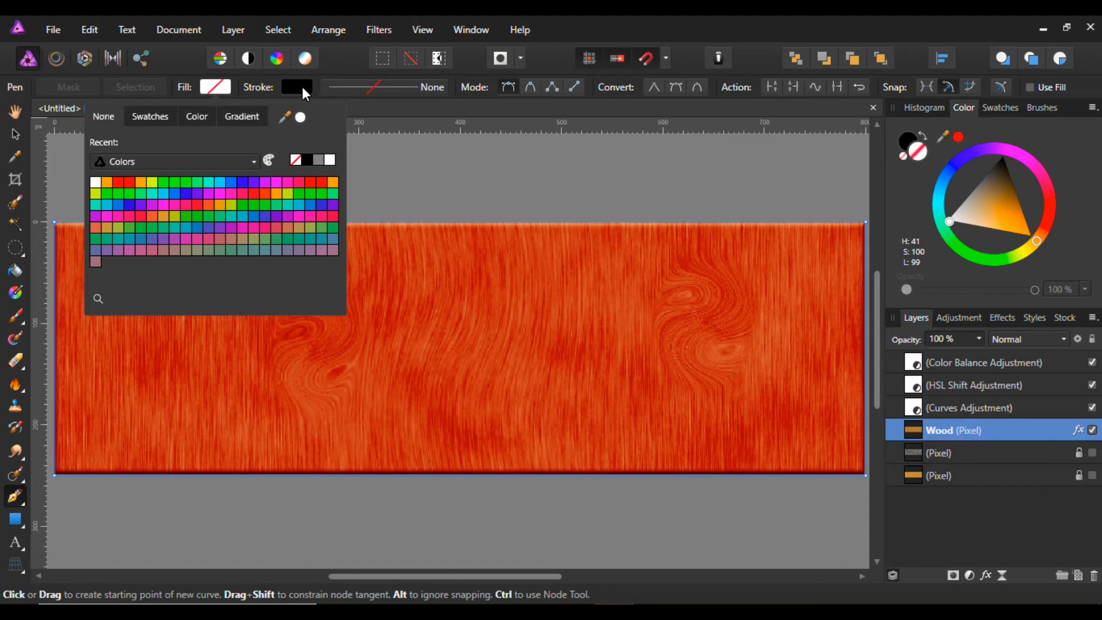
click(423, 88)
drag(373, 141, 395, 157)
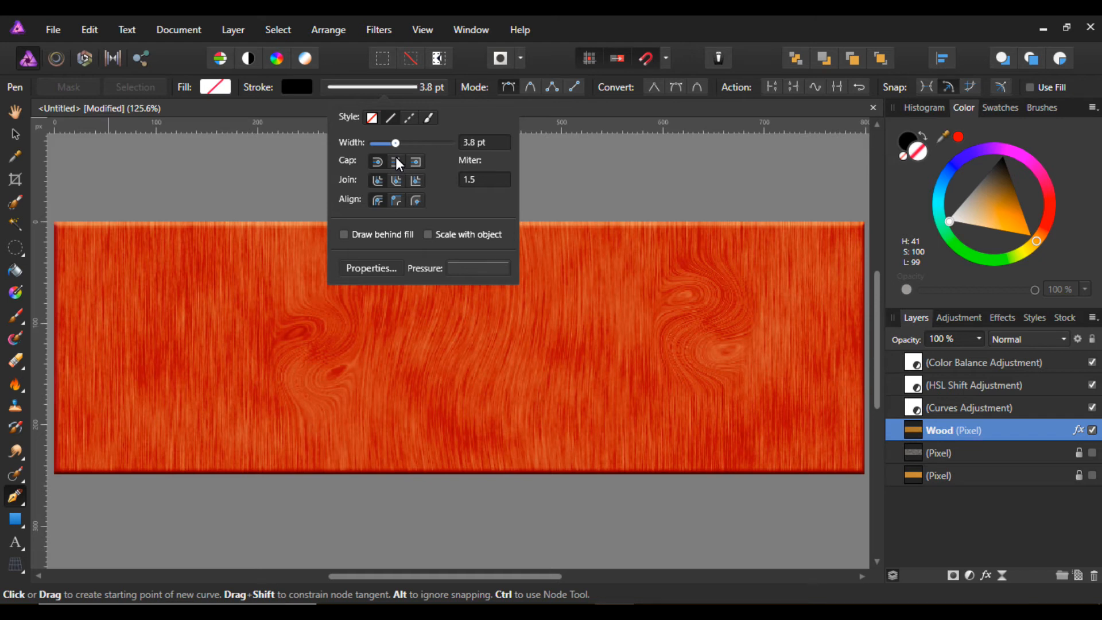
click(268, 180)
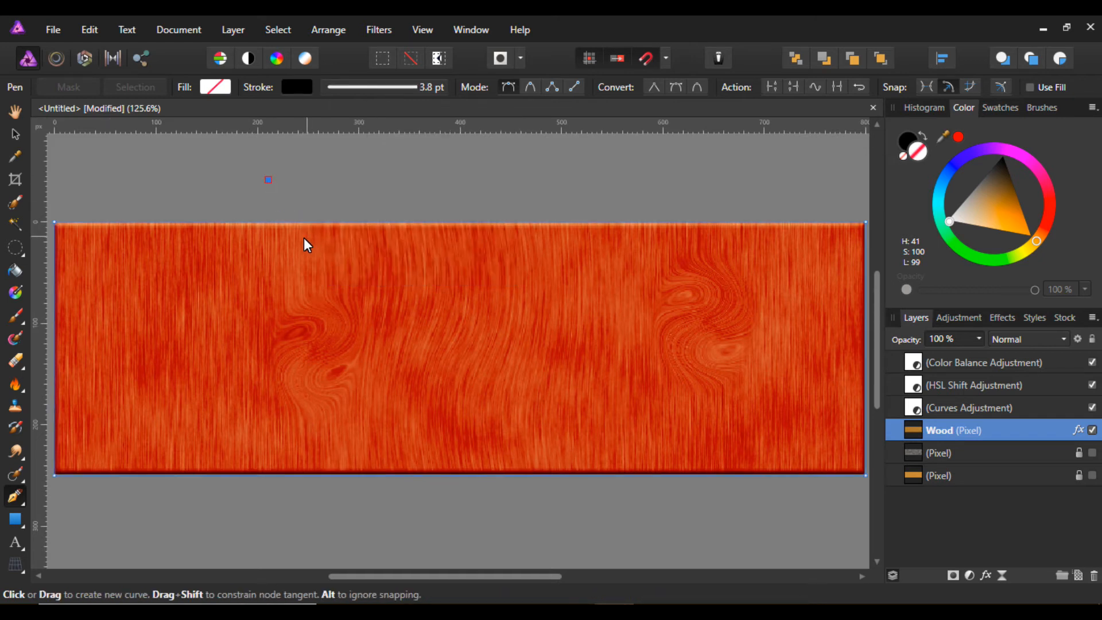
key(Escape)
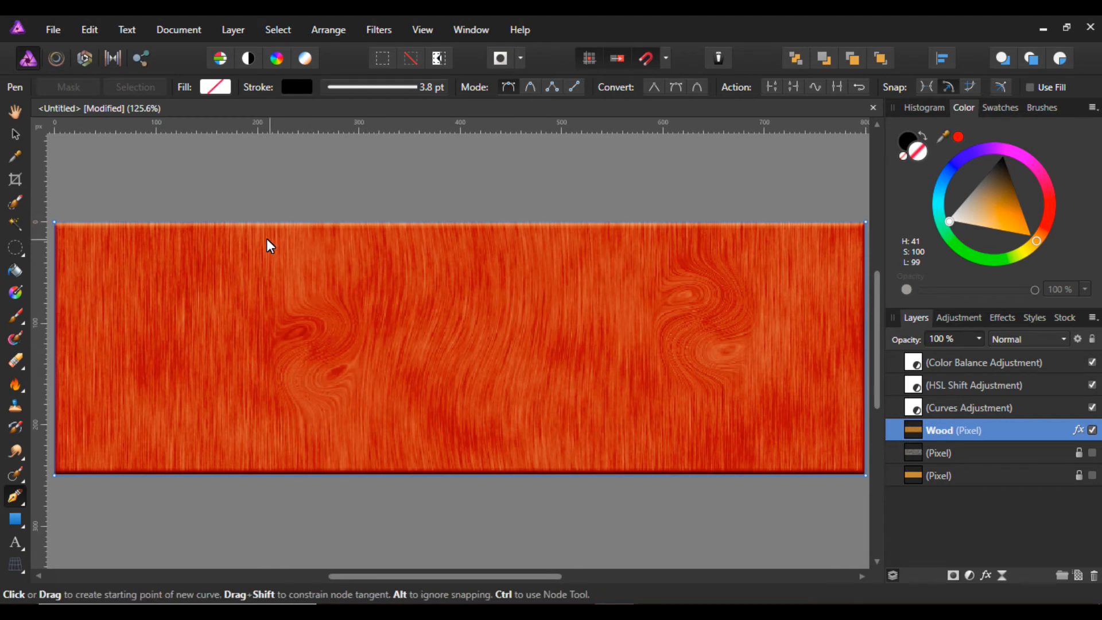
Draw a straight vertical line from the wood's upper edge to its lower edge, through the knot at about 245 px horizontally
click(304, 223)
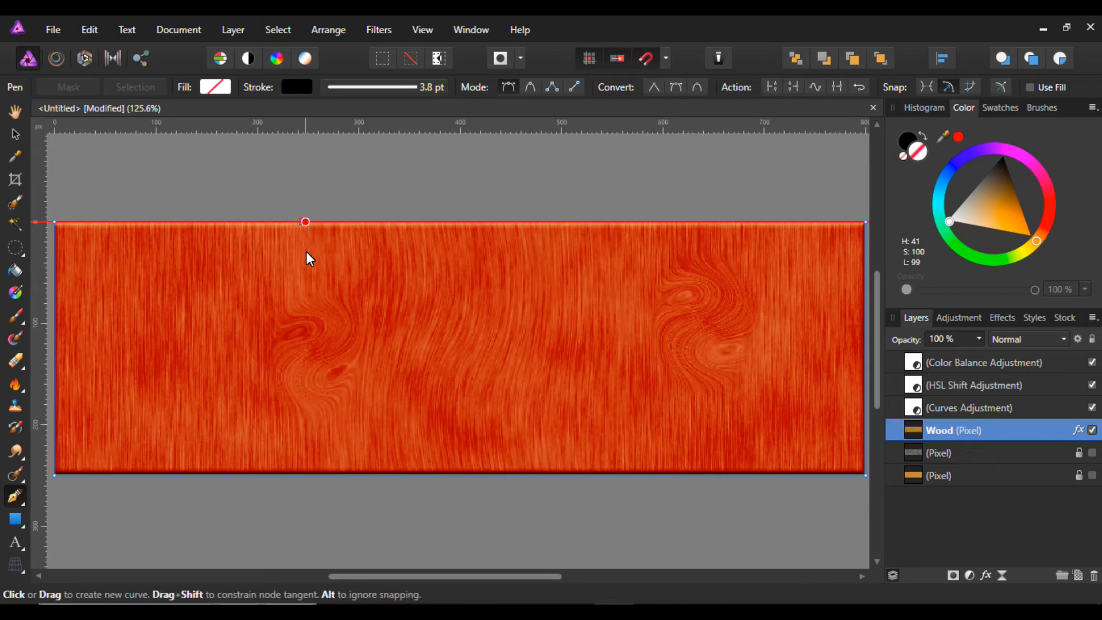
click(303, 475)
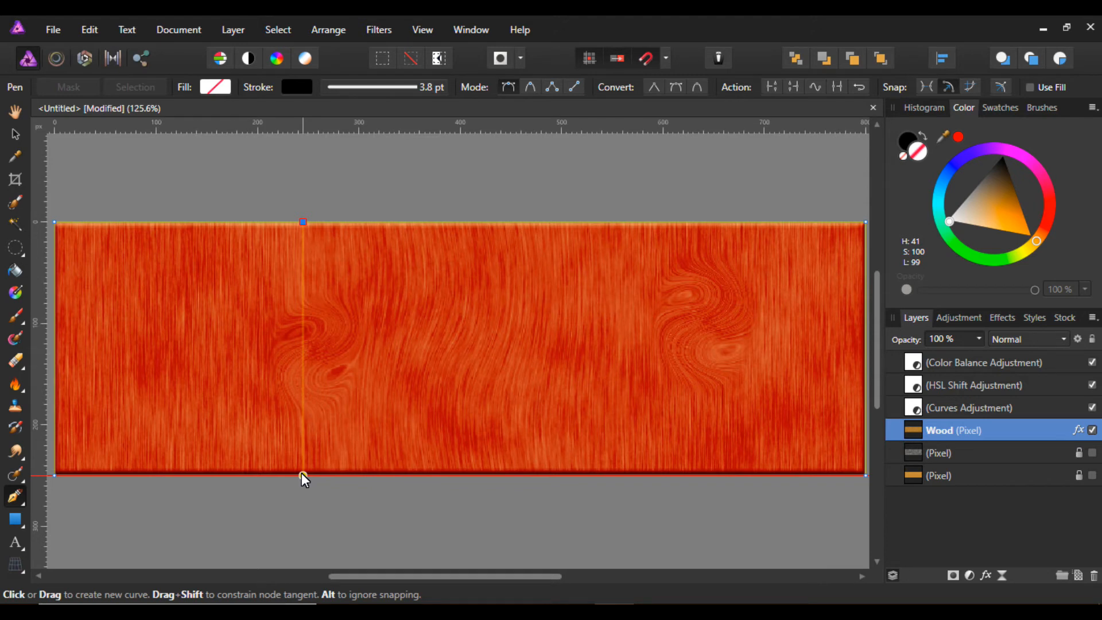
click(302, 474)
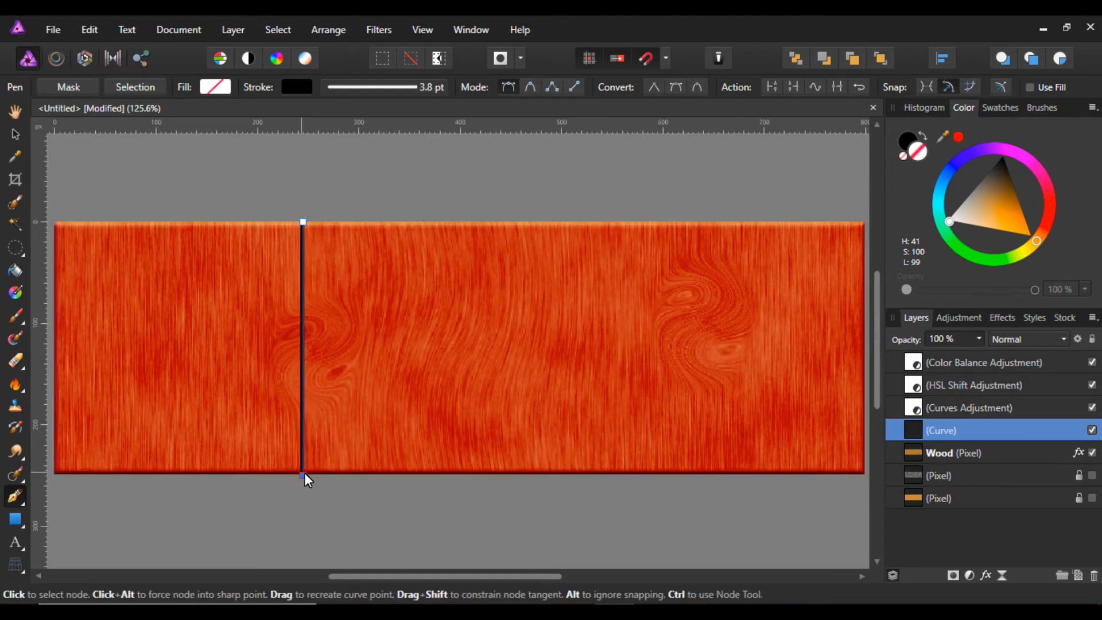
Apply a Pillow Bevel/Emboss effect with a 2.4 px radius to the vertical line and close the layer effects
click(15, 134)
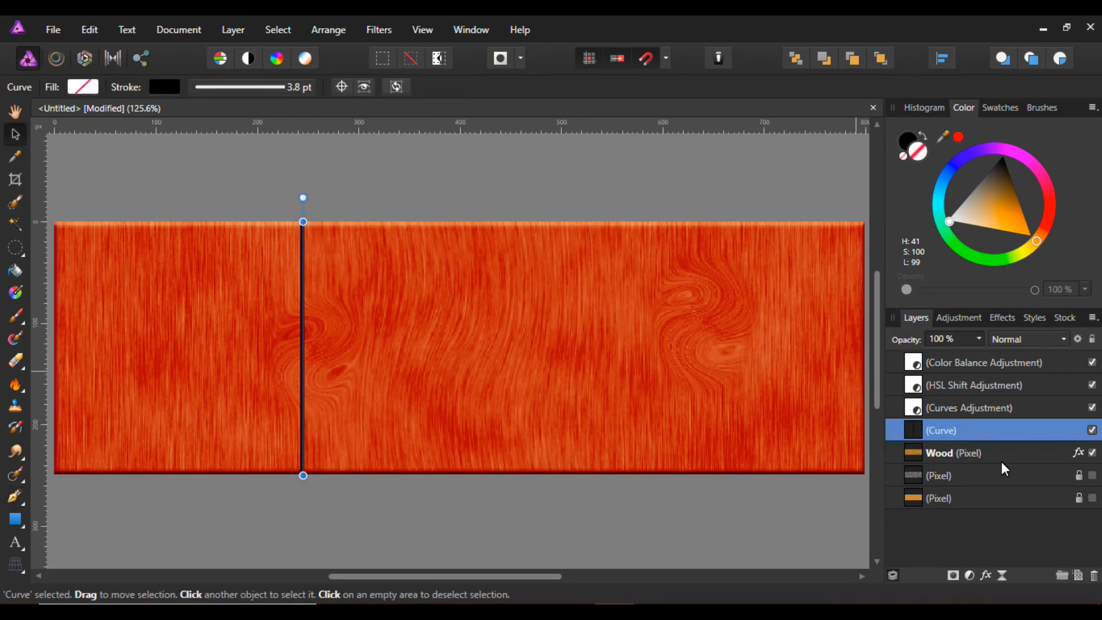
click(987, 576)
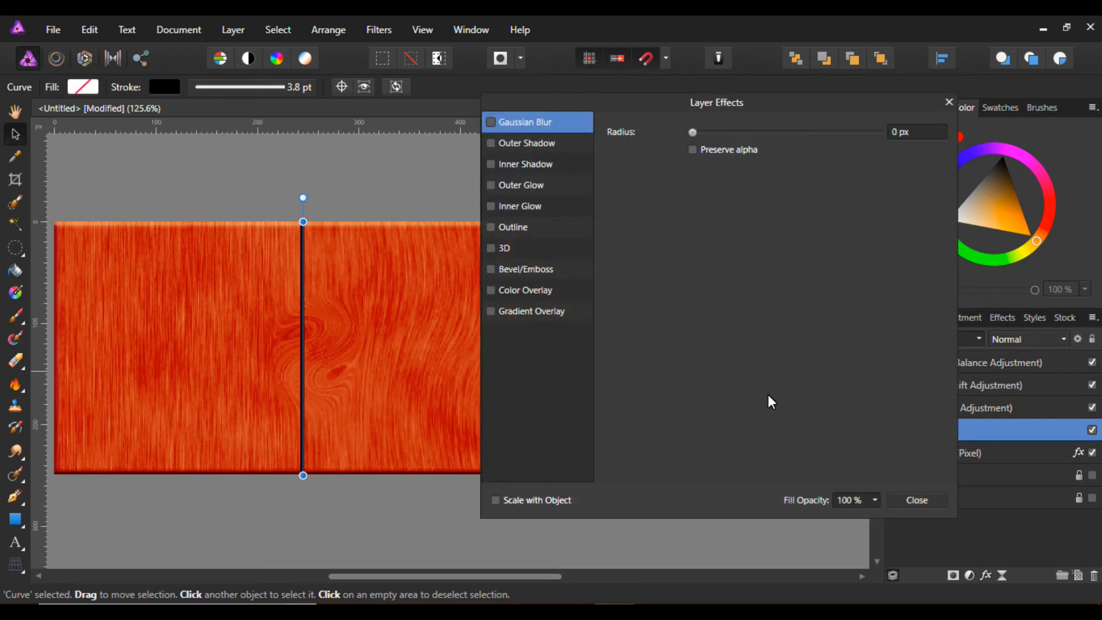
click(495, 270)
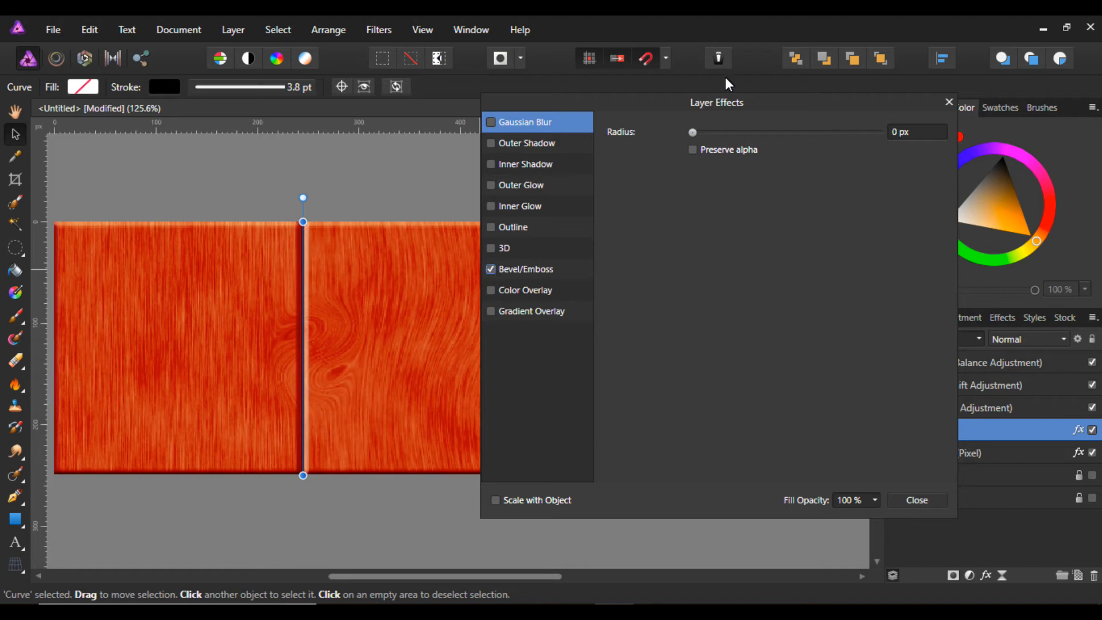
drag(746, 99, 789, 126)
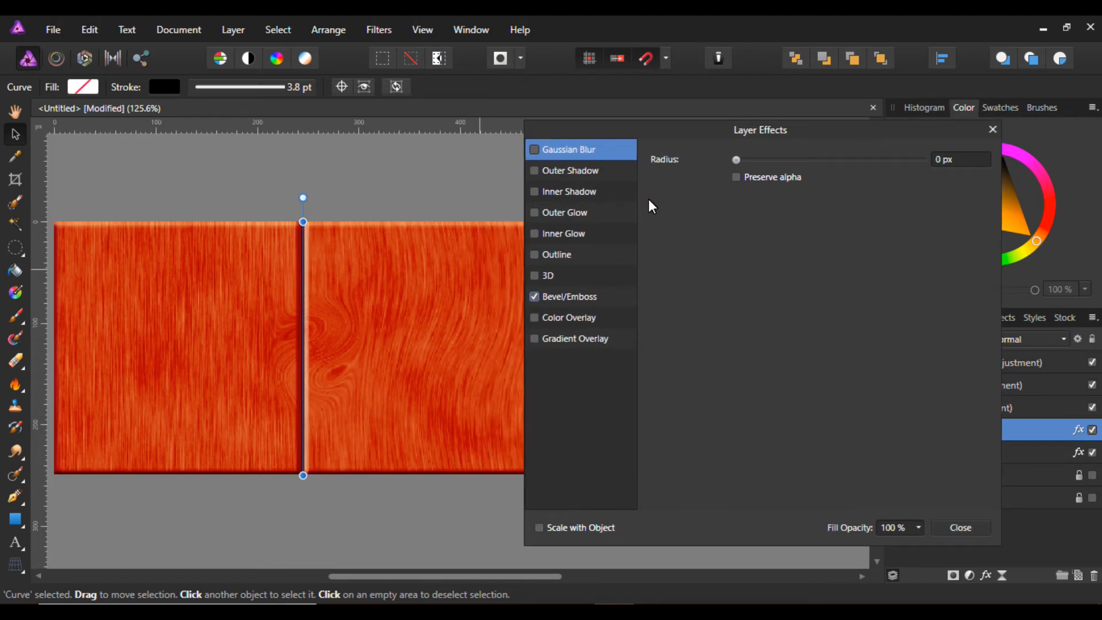
click(597, 298)
drag(787, 176, 780, 178)
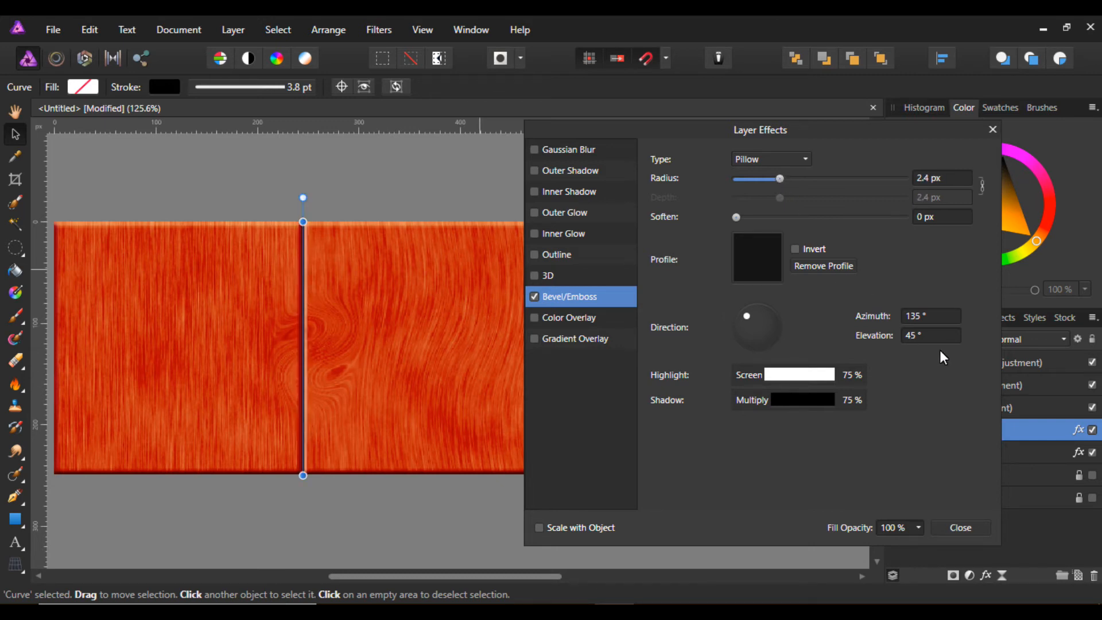
click(963, 528)
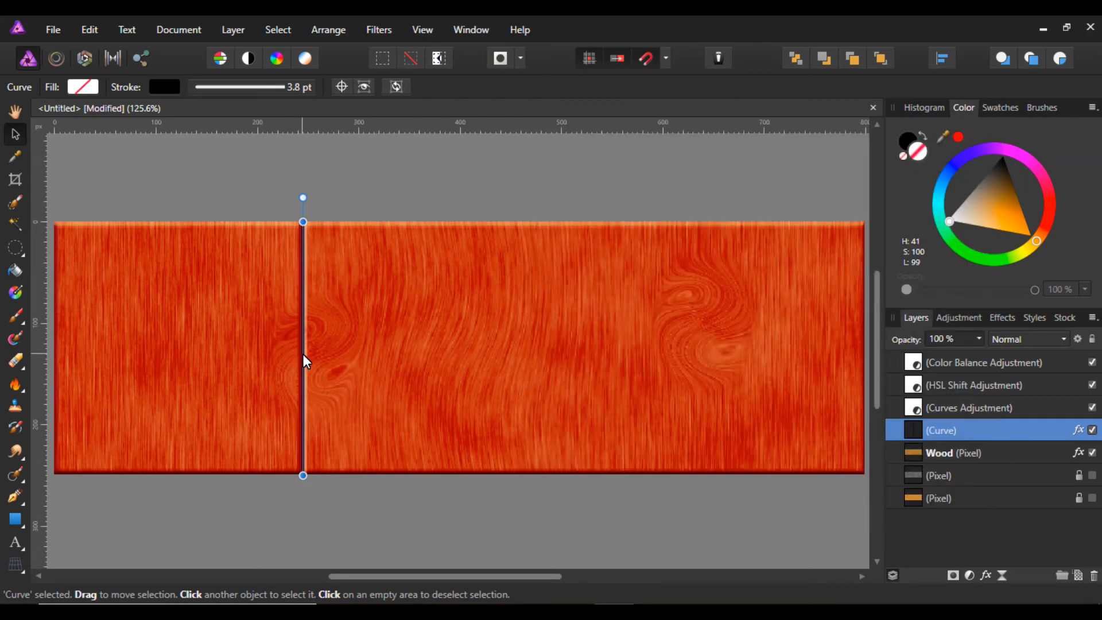
Duplicate the vertical line, placing the copy at about 550 px horizontally, and shift the original to about 265 px to divide the planks
key(ctrl+j)
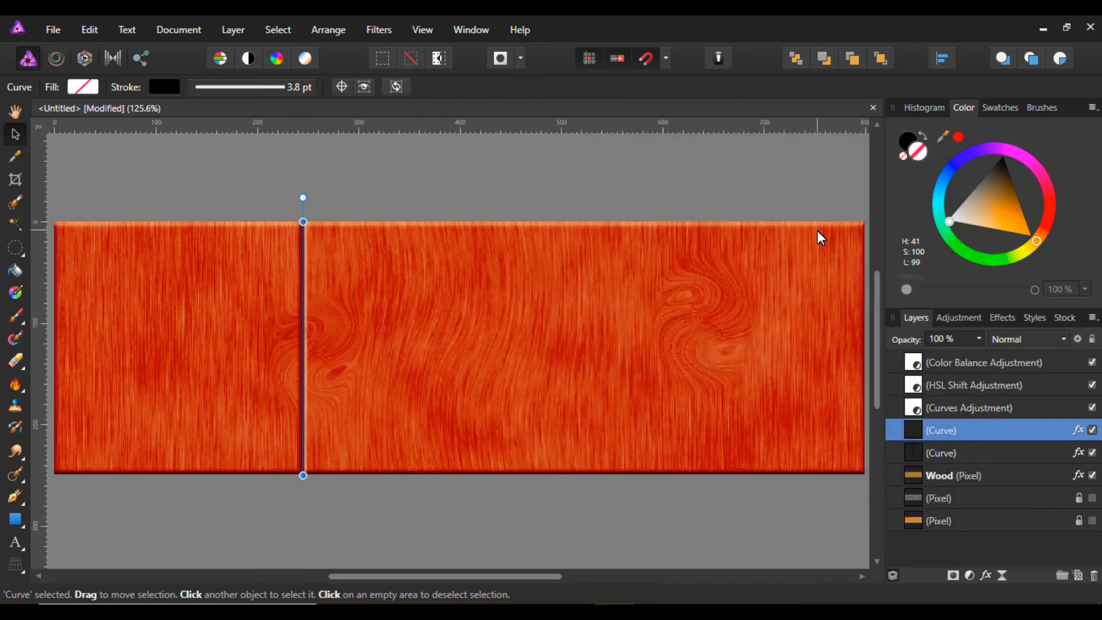
drag(305, 327, 616, 328)
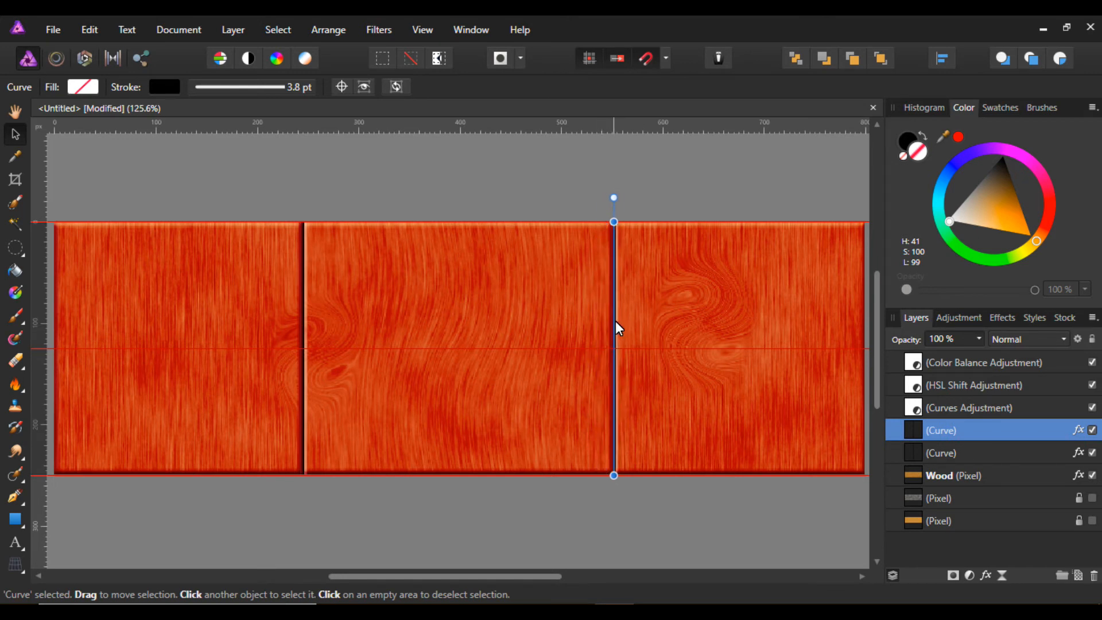
drag(305, 341, 316, 340)
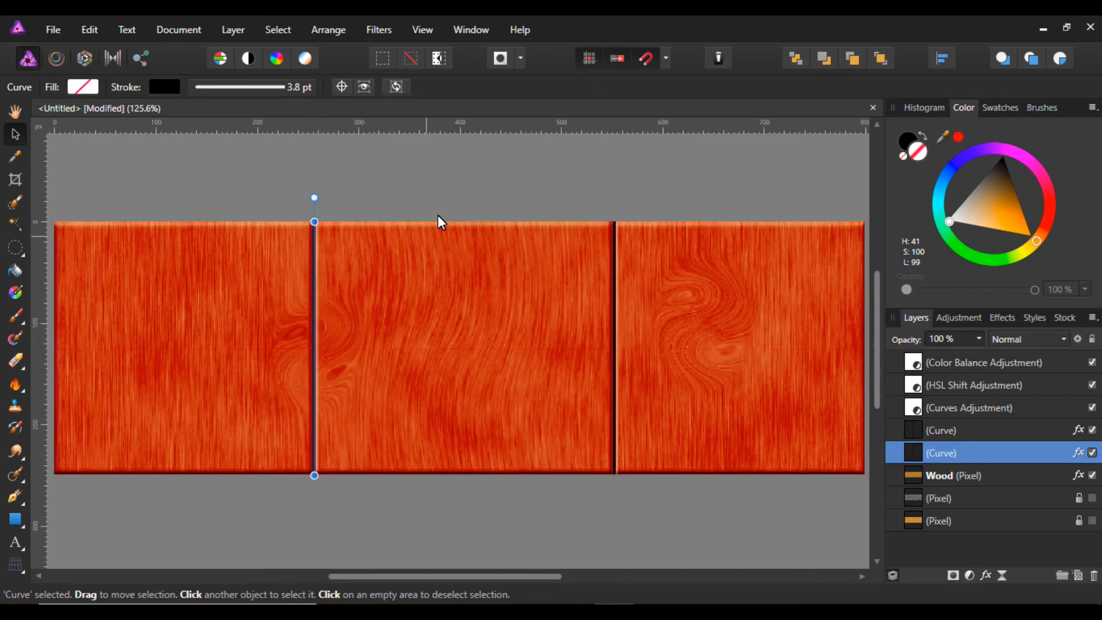
drag(314, 280, 324, 284)
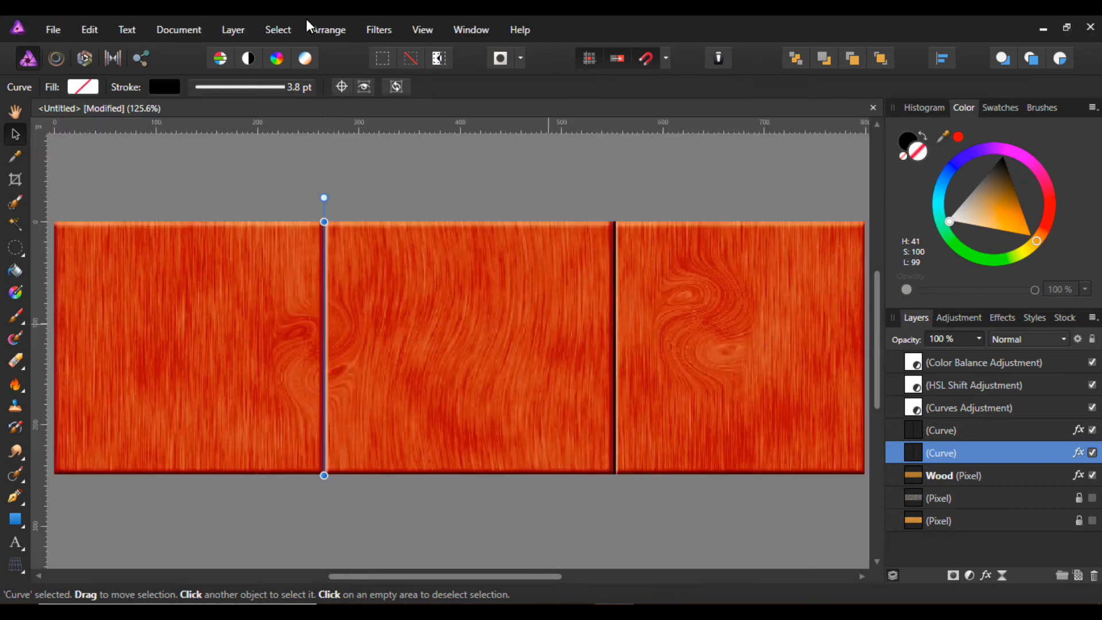
Add a new empty pixel layer above the two divider curves, below the adjustment layers
click(591, 374)
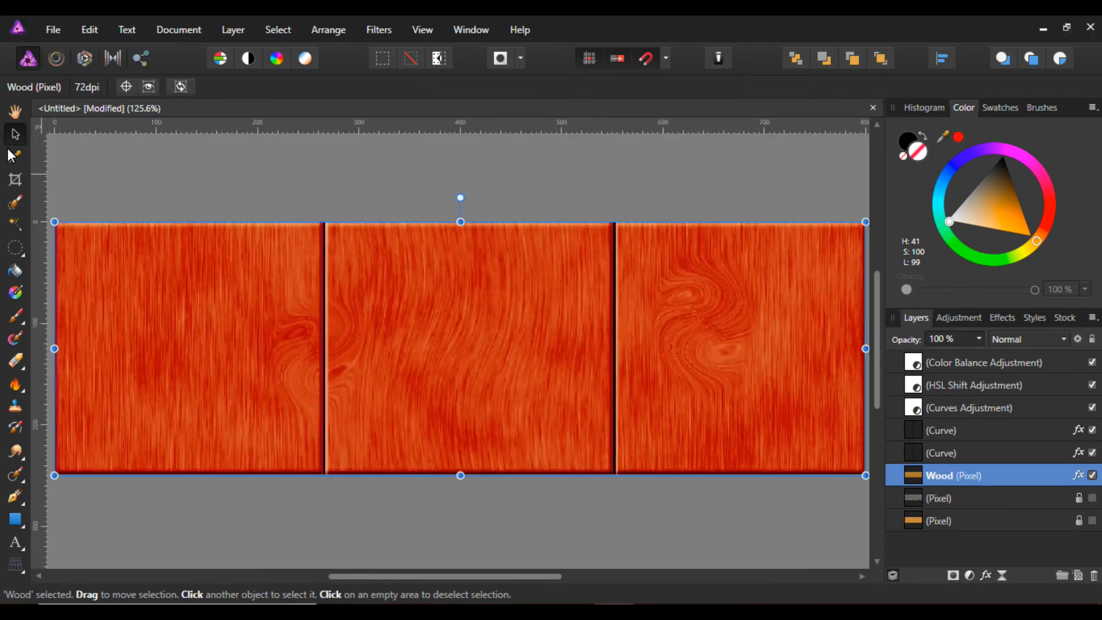
click(292, 163)
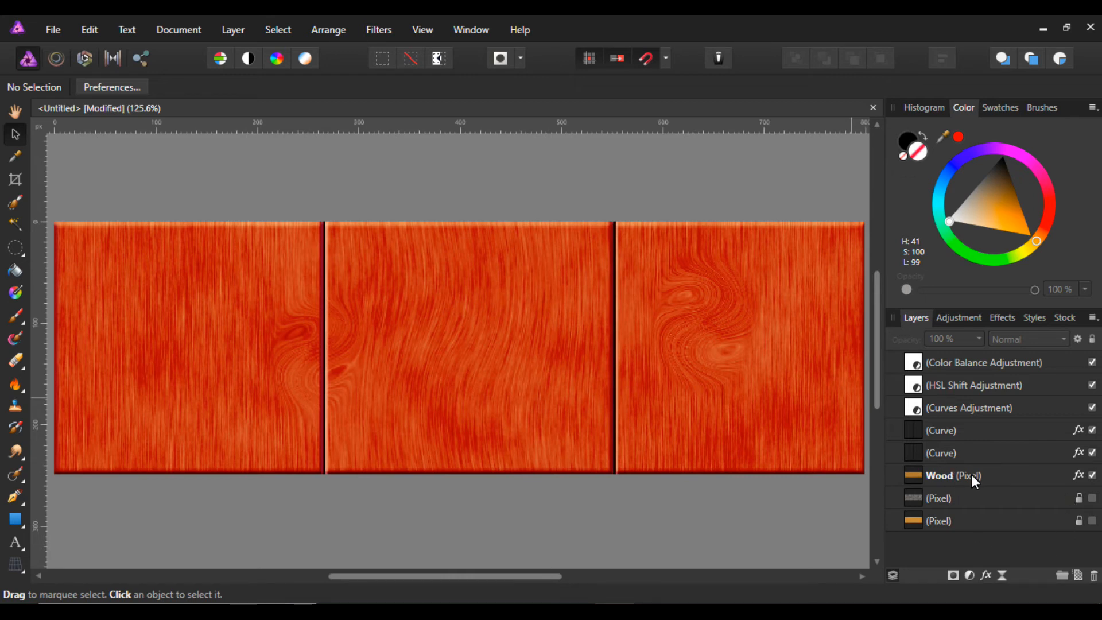
click(960, 434)
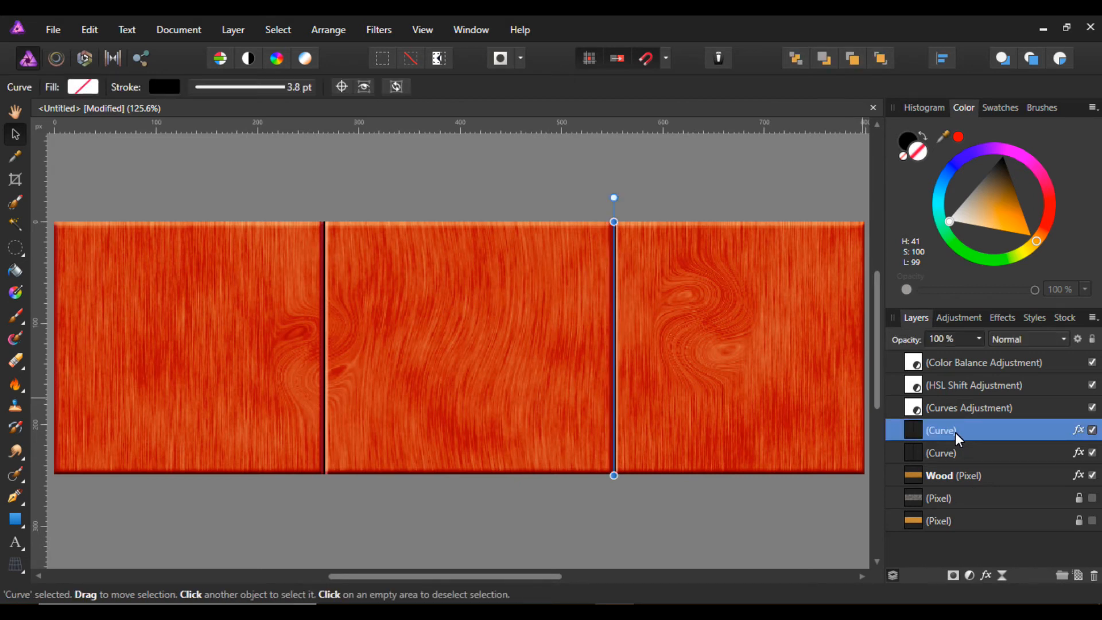
click(1080, 575)
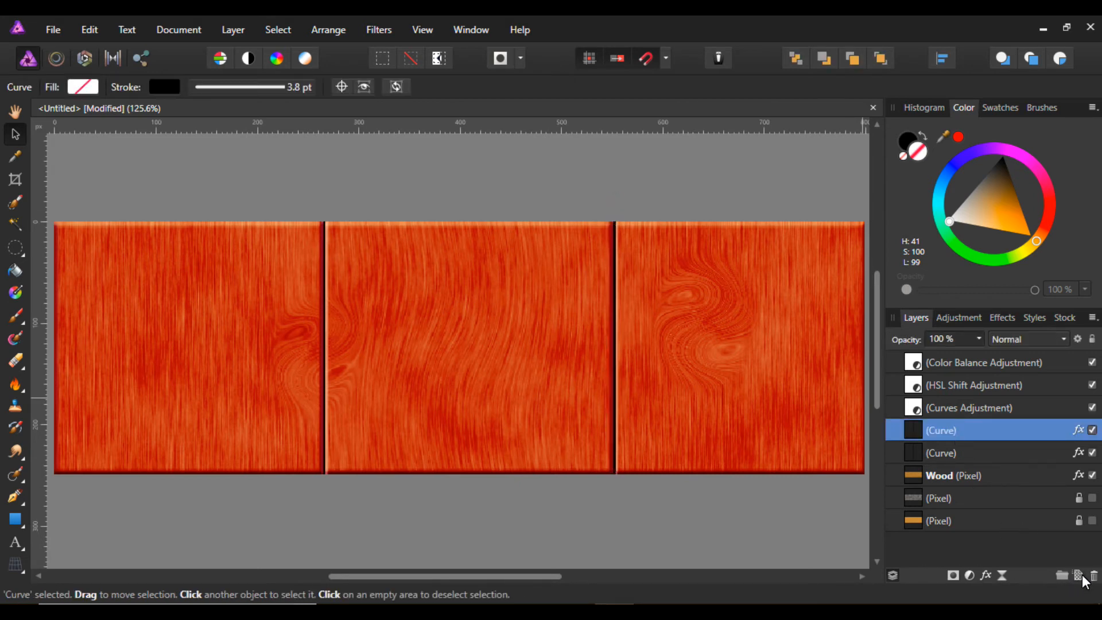
Set up the Paint Brush with black and the soft 16 px basic brush at 25% flow
click(16, 315)
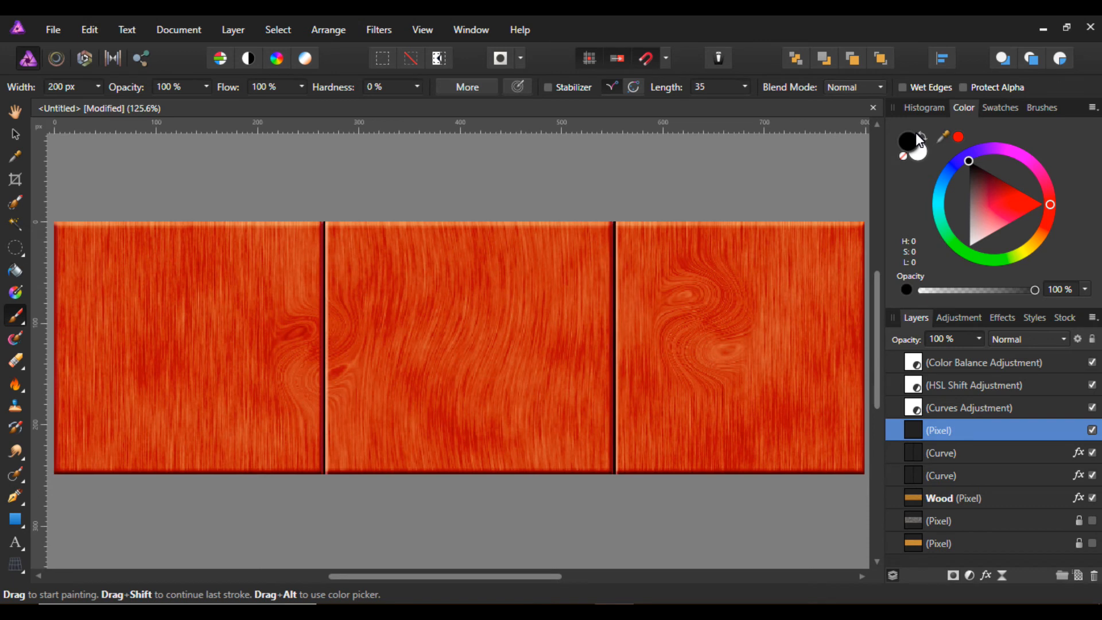
click(1055, 117)
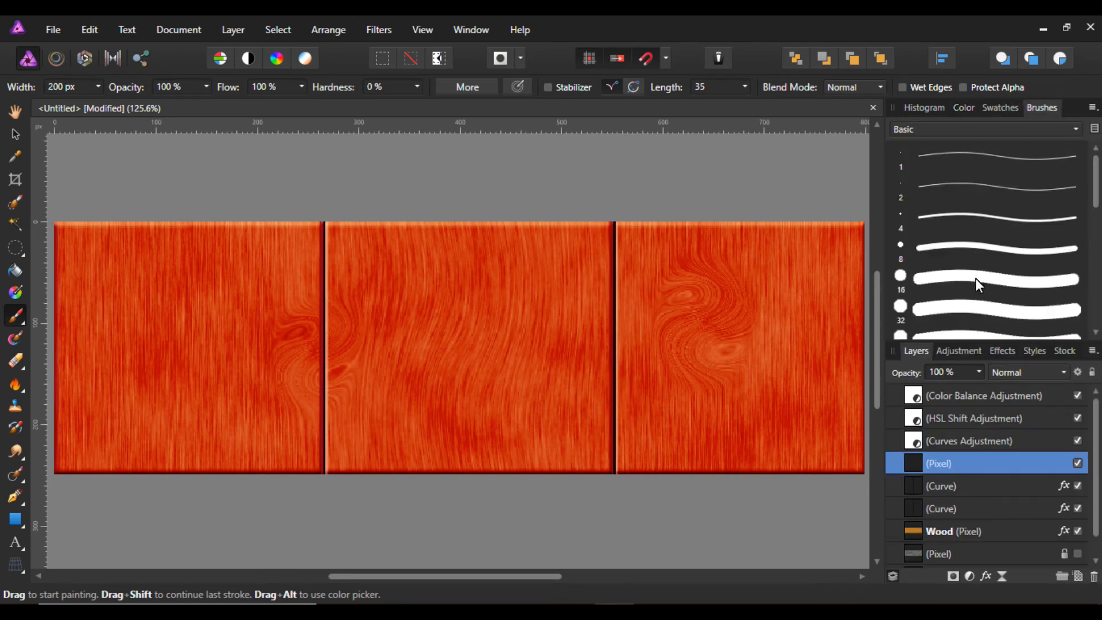
scroll(985, 305, down, 5)
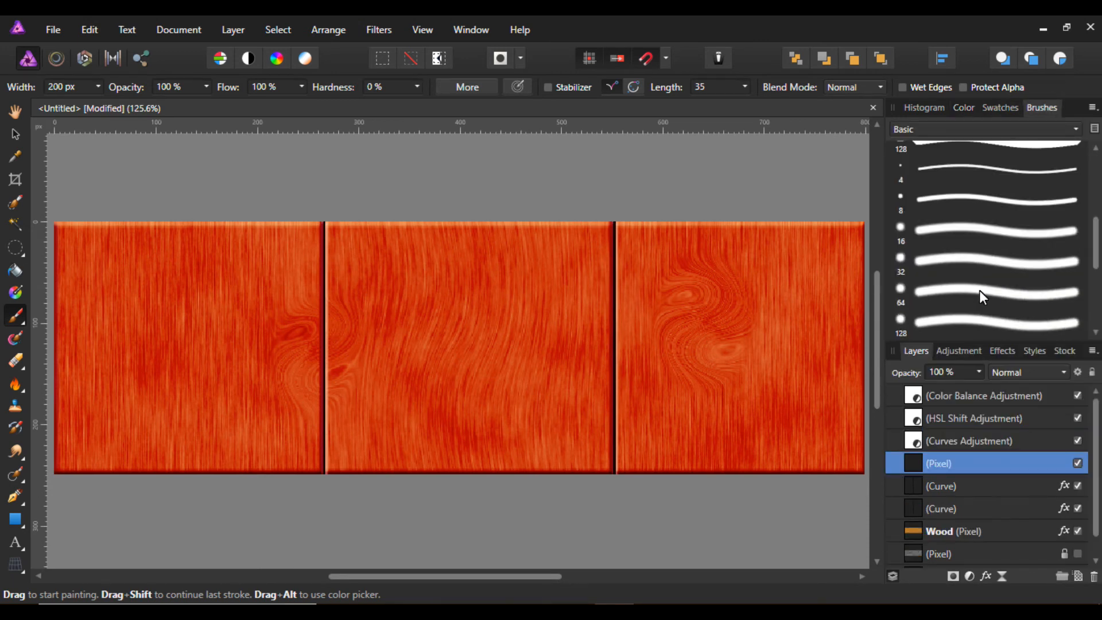
click(976, 235)
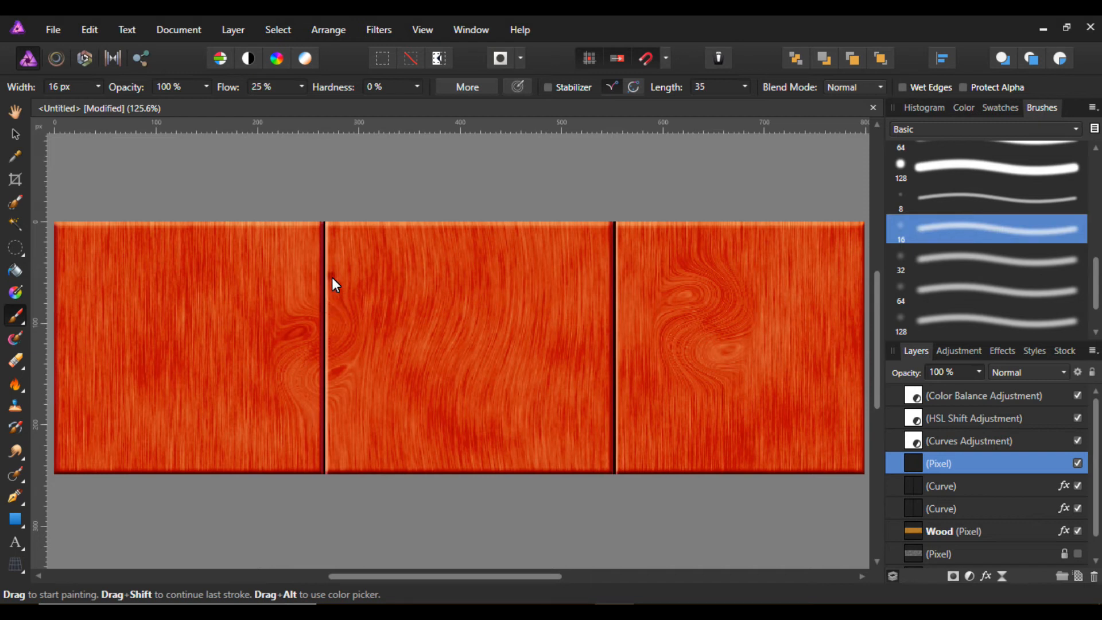
Enlarge the brush to 32.2 px and paint a black shadow along the first divider line, undoing and repainting the uneven stroke
key(bracketright)
key(bracketright)
key(bracketright)
key(bracketright)
key(bracketright)
key(bracketright)
key(bracketright)
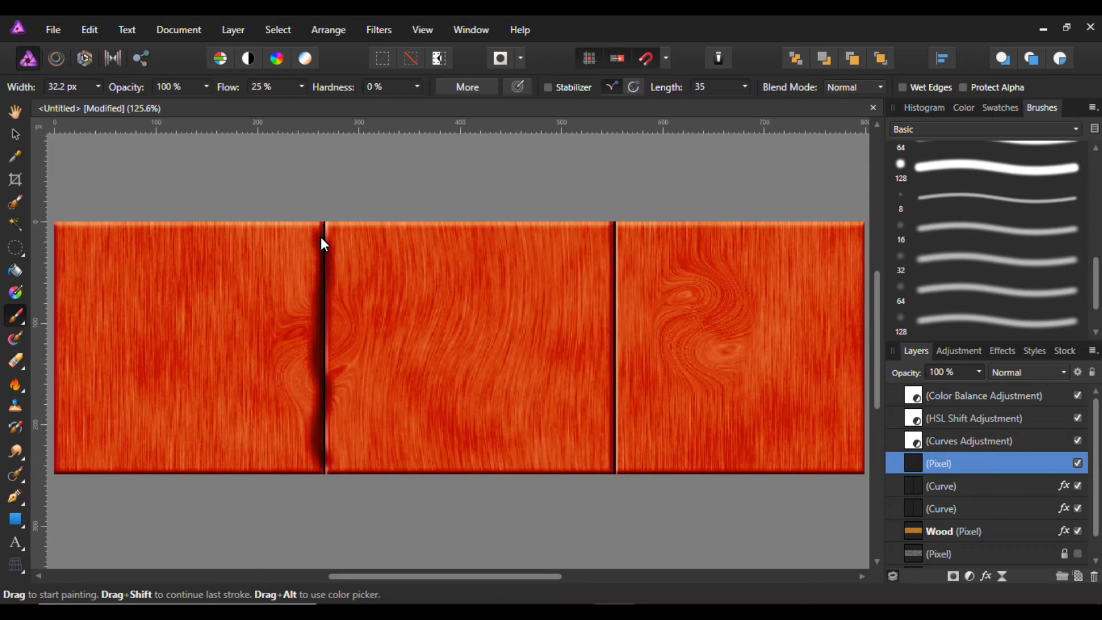
key(ctrl+z)
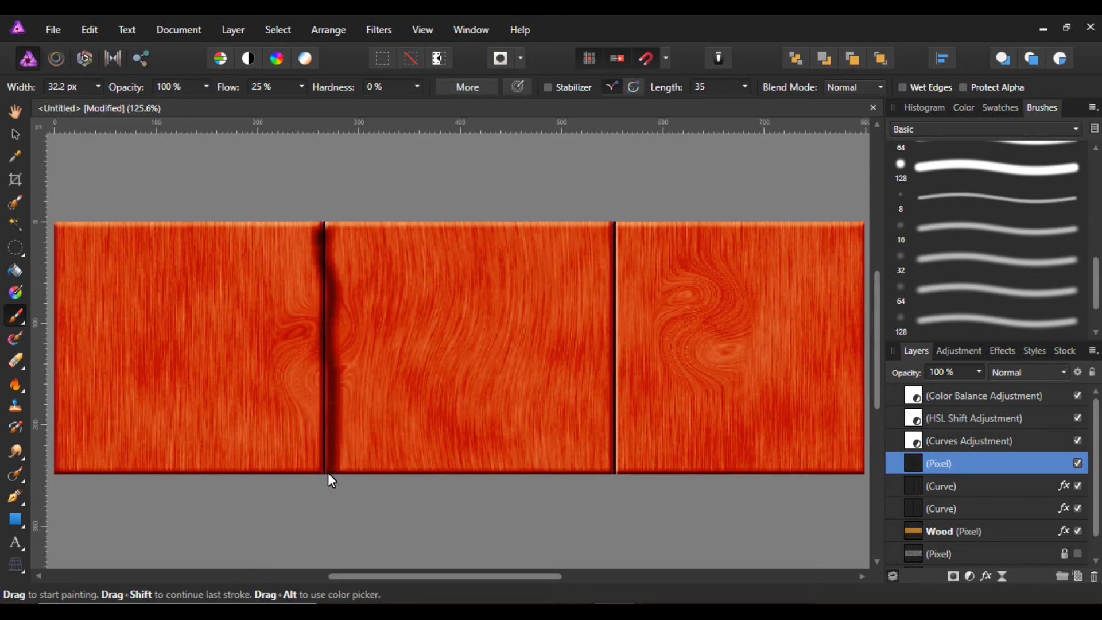
drag(325, 406, 329, 213)
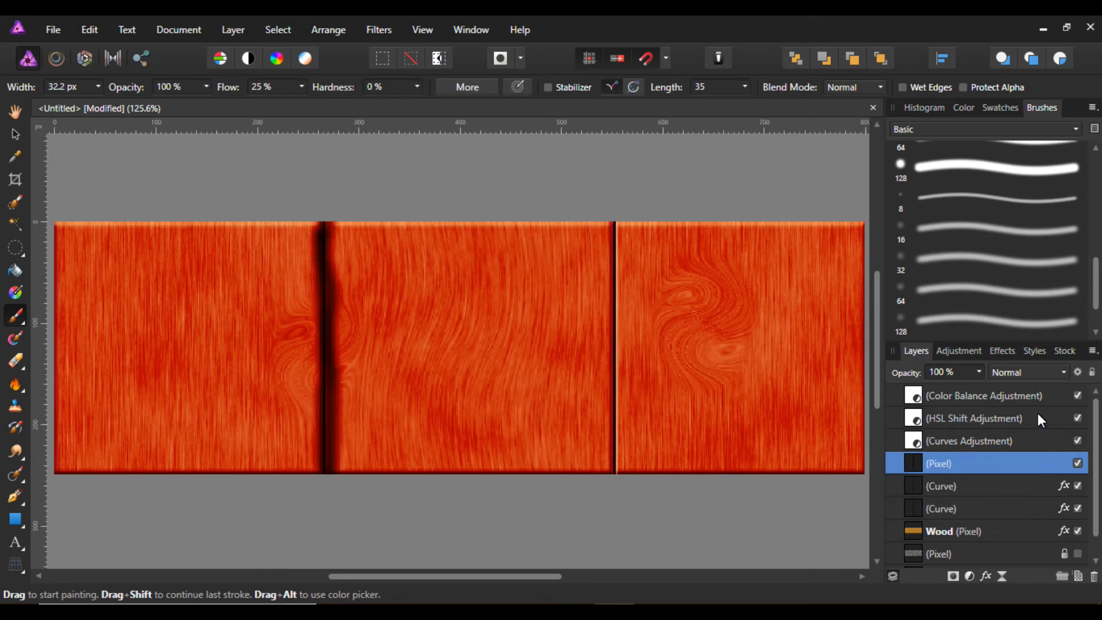
Set the shadow layer's opacity to 59% and its blend mode to Multiply
click(979, 373)
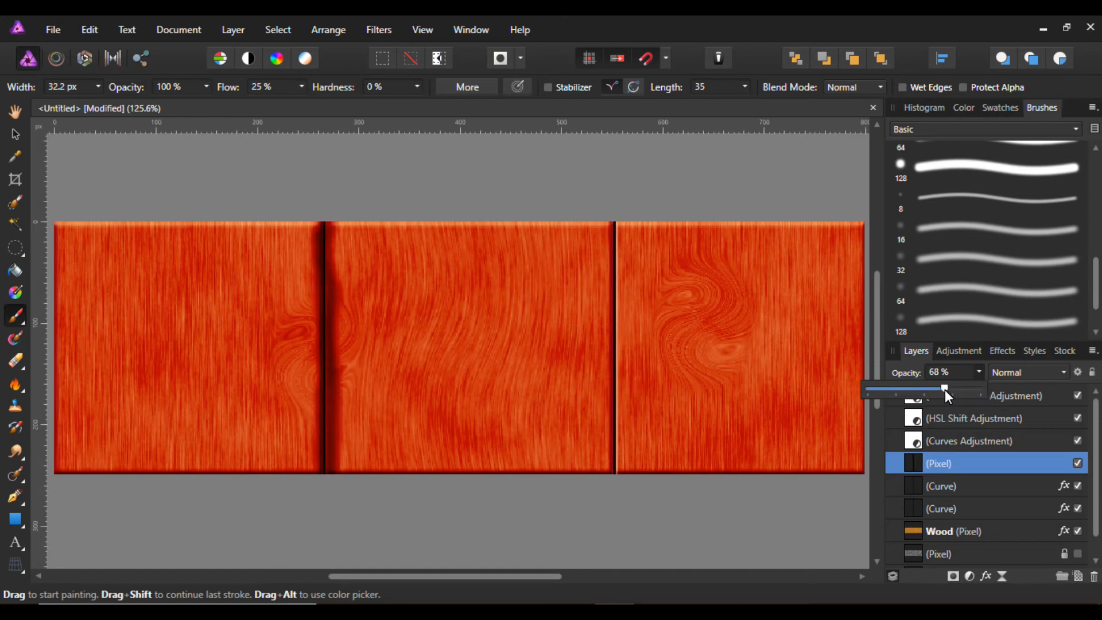
drag(938, 388, 935, 388)
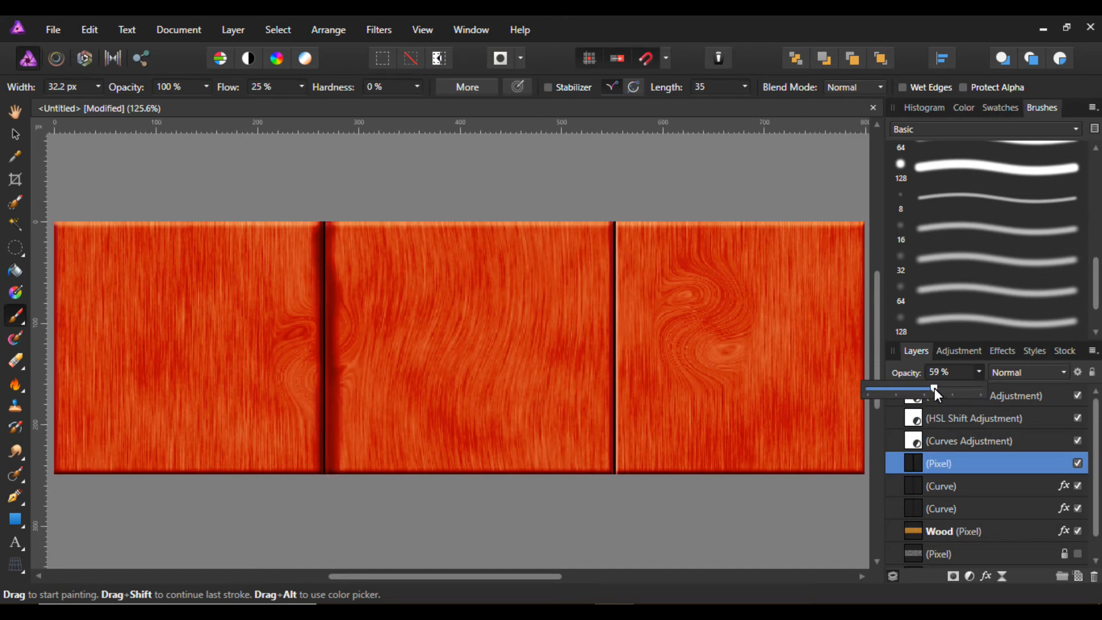
click(1052, 373)
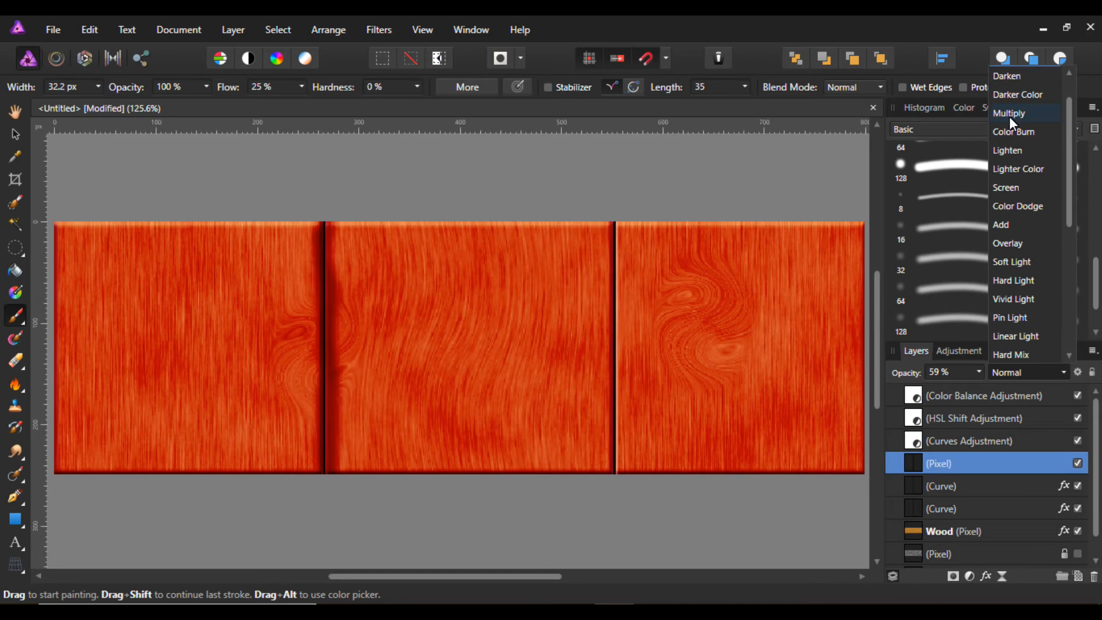
click(1007, 113)
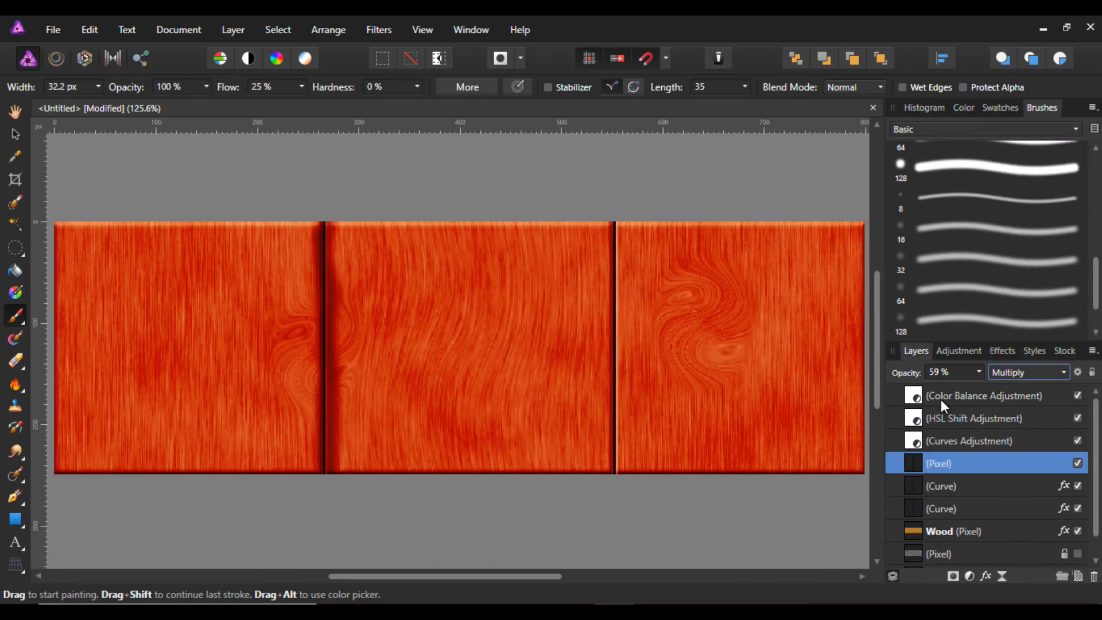
Apply a Gaussian Blur layer effect with a 9.9 px radius to the shadow layer and close the layer effects
click(987, 577)
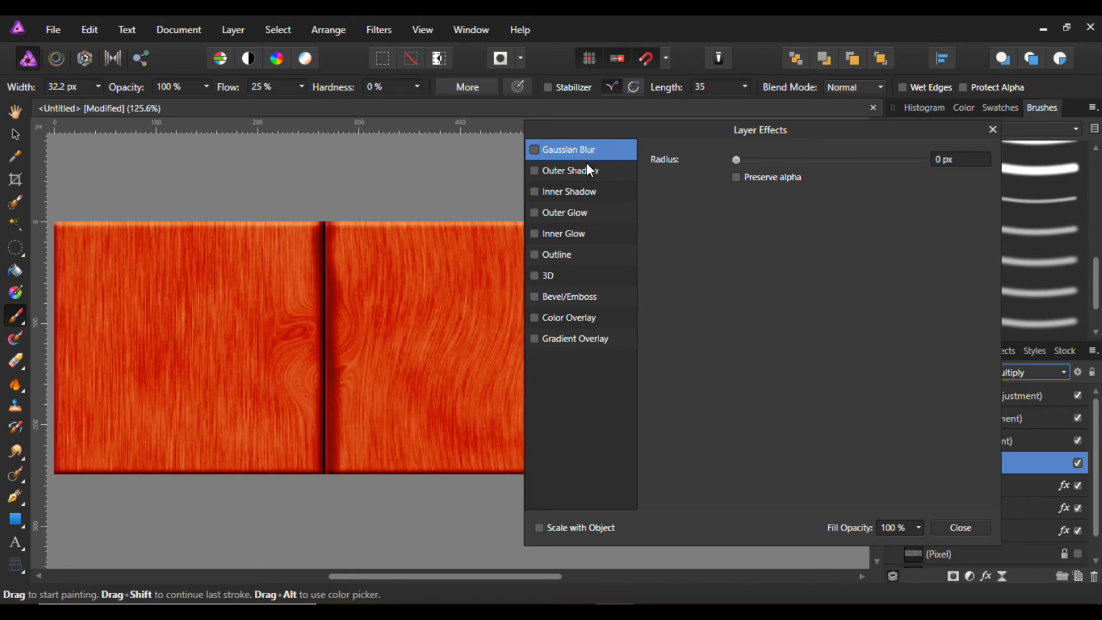
click(535, 150)
drag(736, 160, 816, 176)
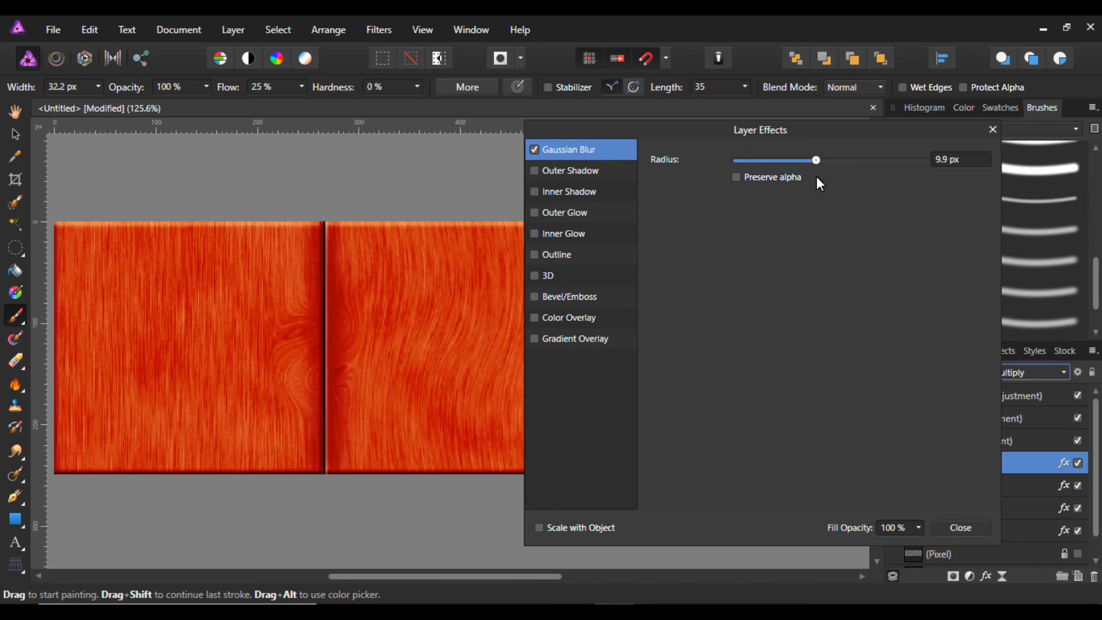
click(961, 529)
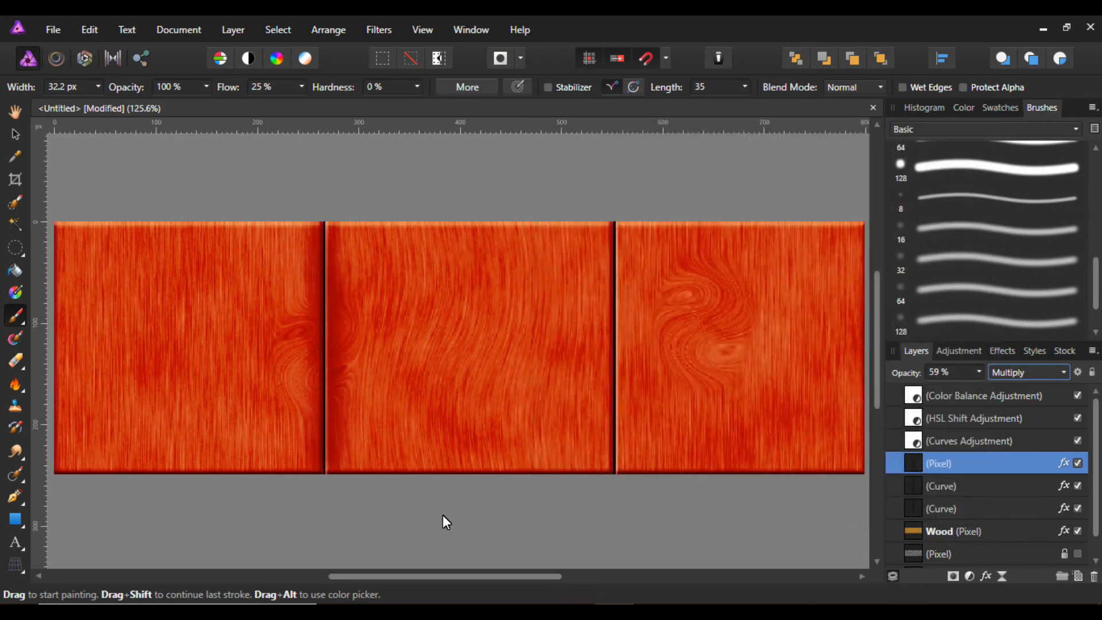
Paint soft shadows along the second divider line and the third plank's lower and upper edges, undoing the uneven upper stroke
drag(612, 229, 622, 462)
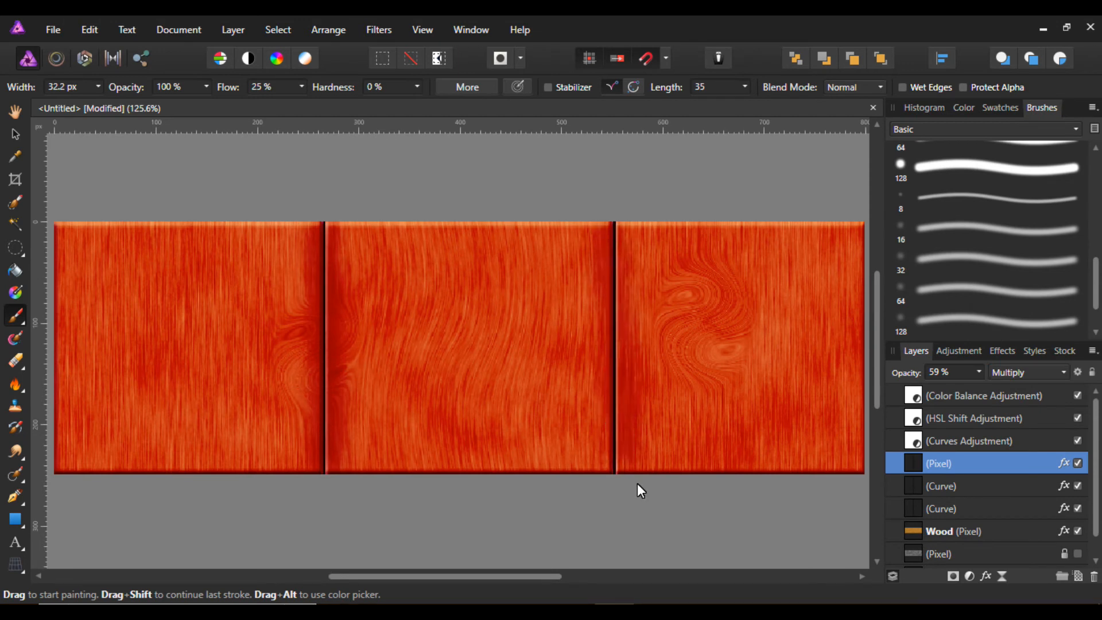
mouse_move(856, 475)
mouse_down()
mouse_move(823, 472)
mouse_move(694, 483)
mouse_move(686, 474)
mouse_move(656, 484)
mouse_up()
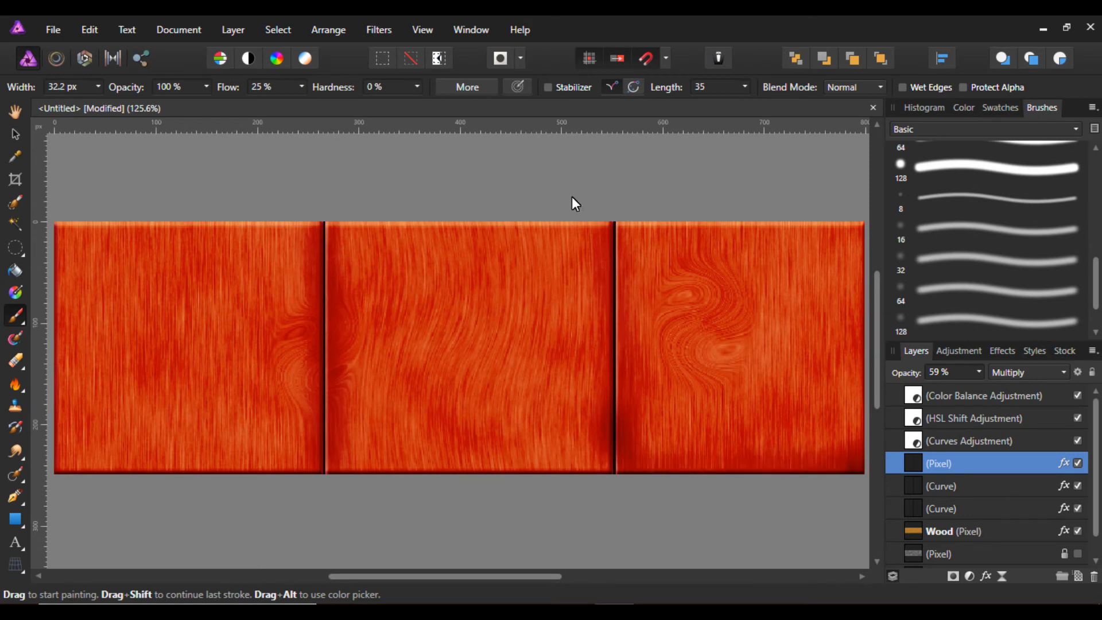
drag(629, 222, 856, 222)
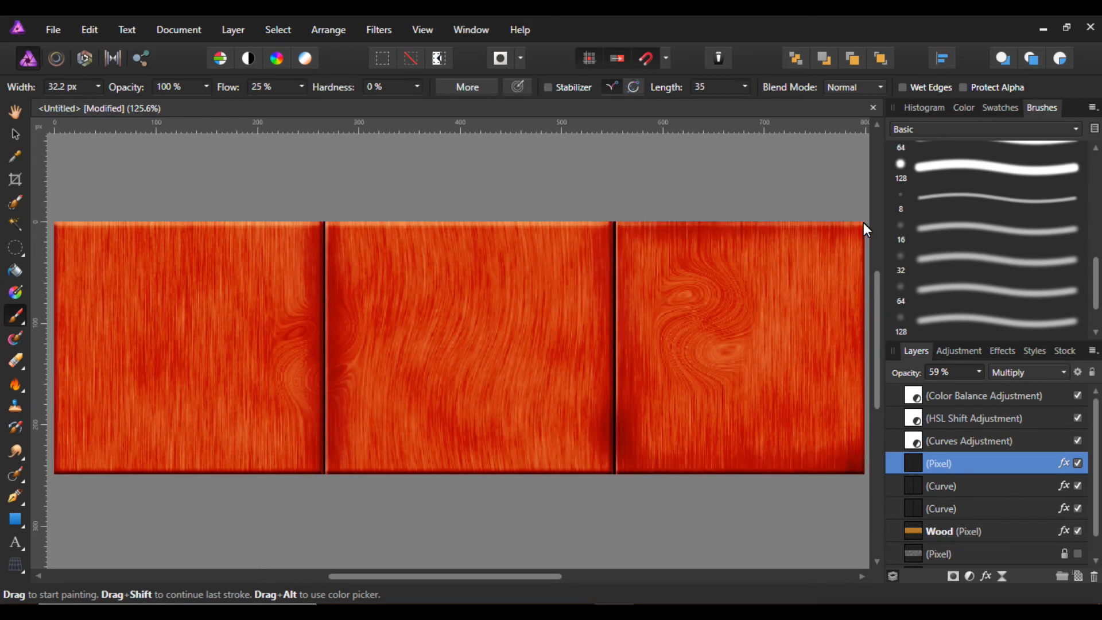
key(ctrl+z)
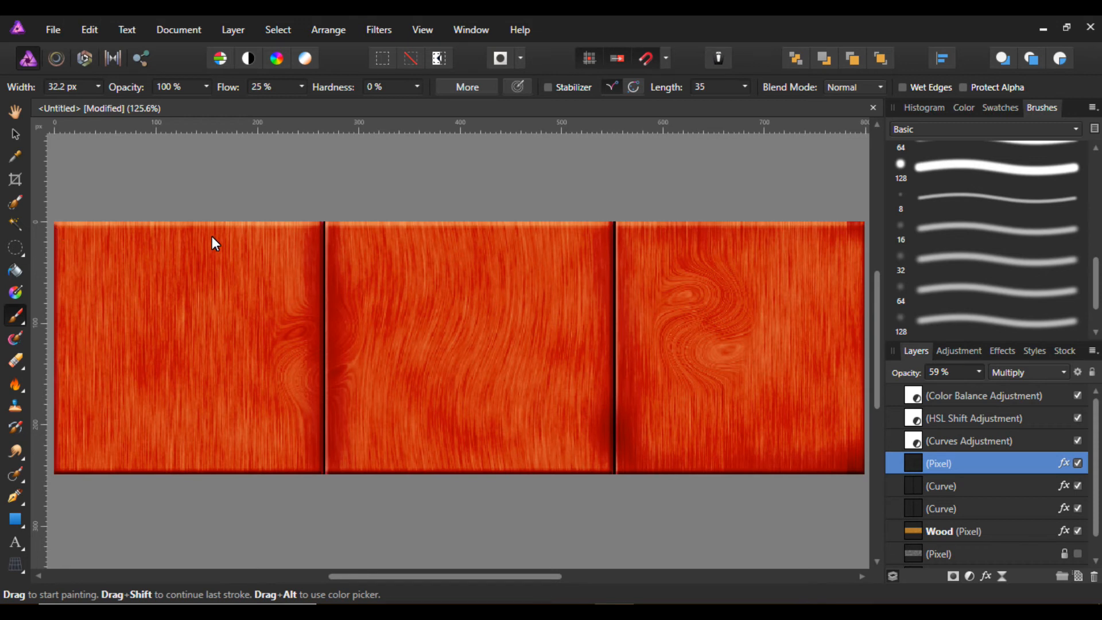
Shade the first plank's upper edge with soft black strokes, undoing and repainting the uneven ones
drag(323, 220, 195, 224)
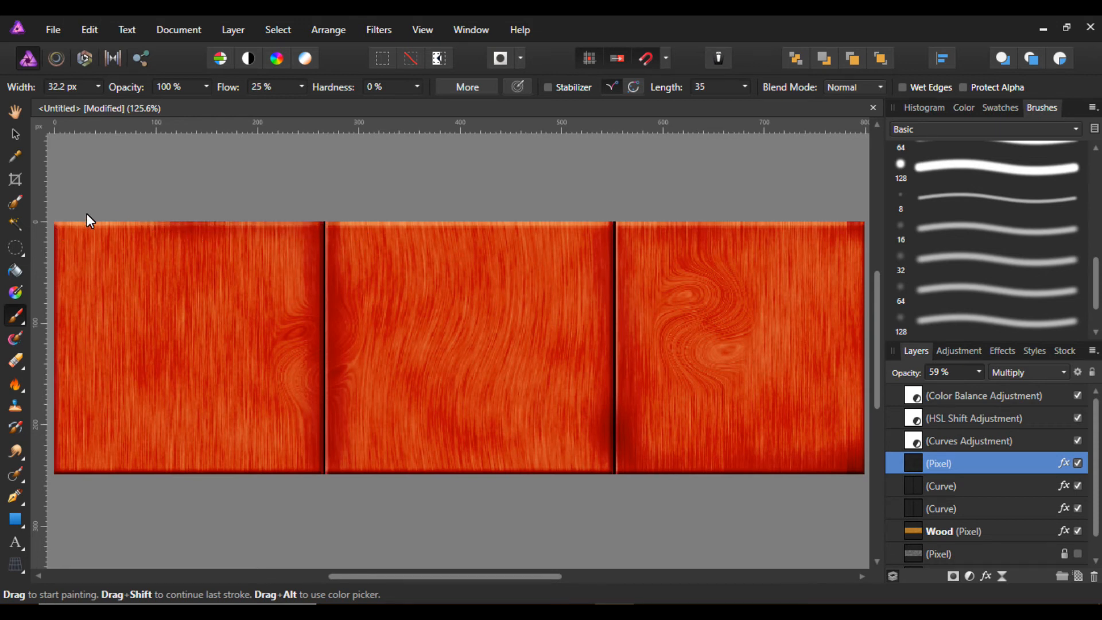
drag(33, 218, 213, 219)
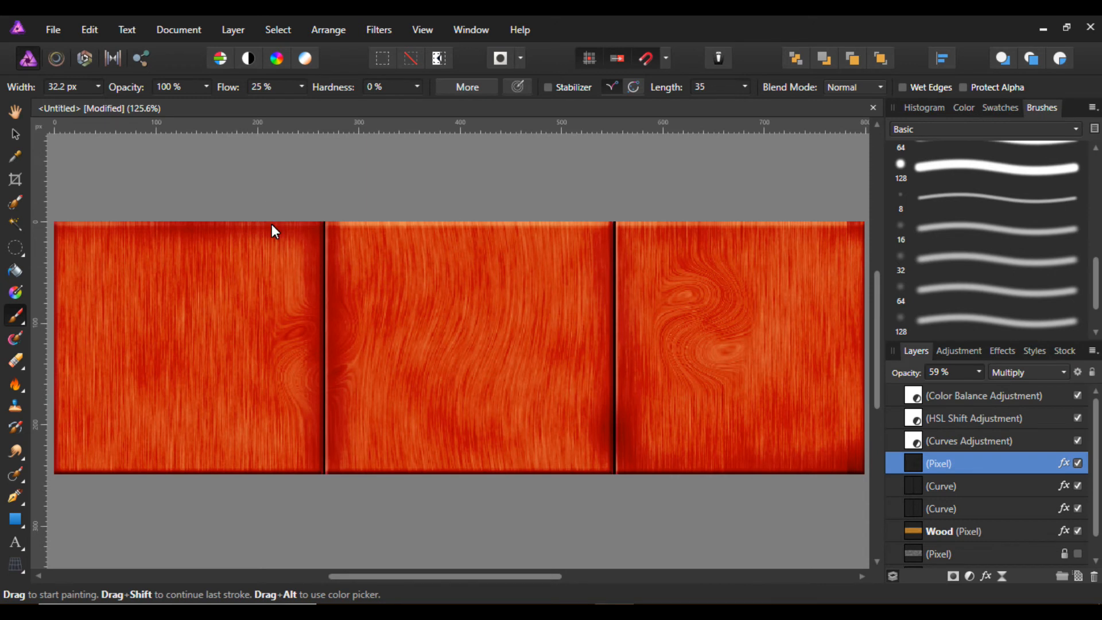
key(ctrl+z)
key(ctrl+z)
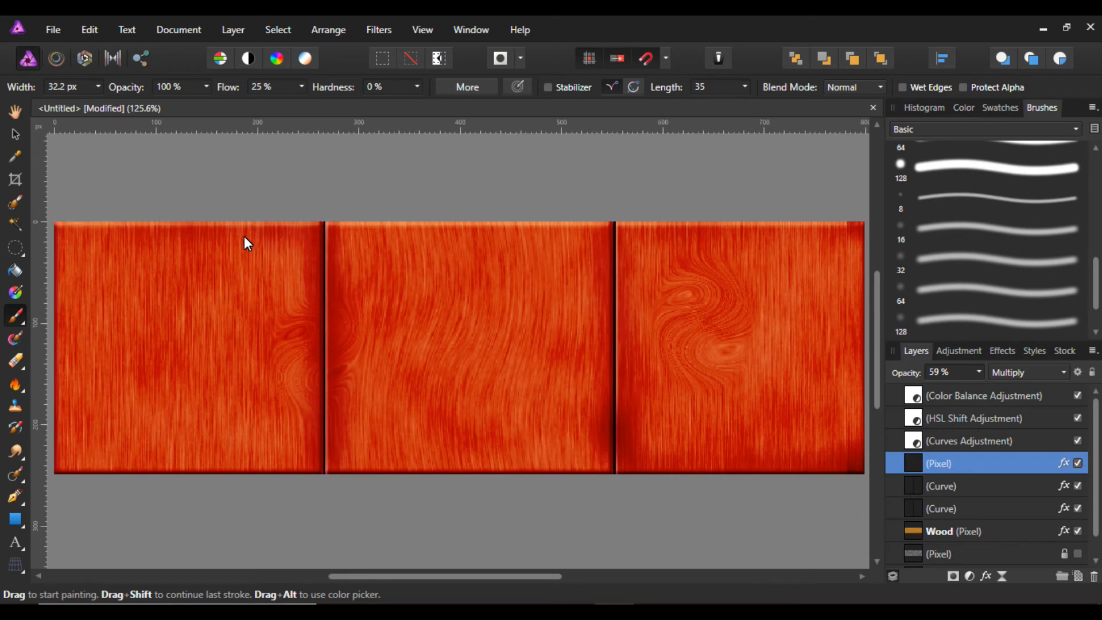
mouse_move(240, 226)
mouse_down()
mouse_move(134, 250)
mouse_move(98, 238)
mouse_up()
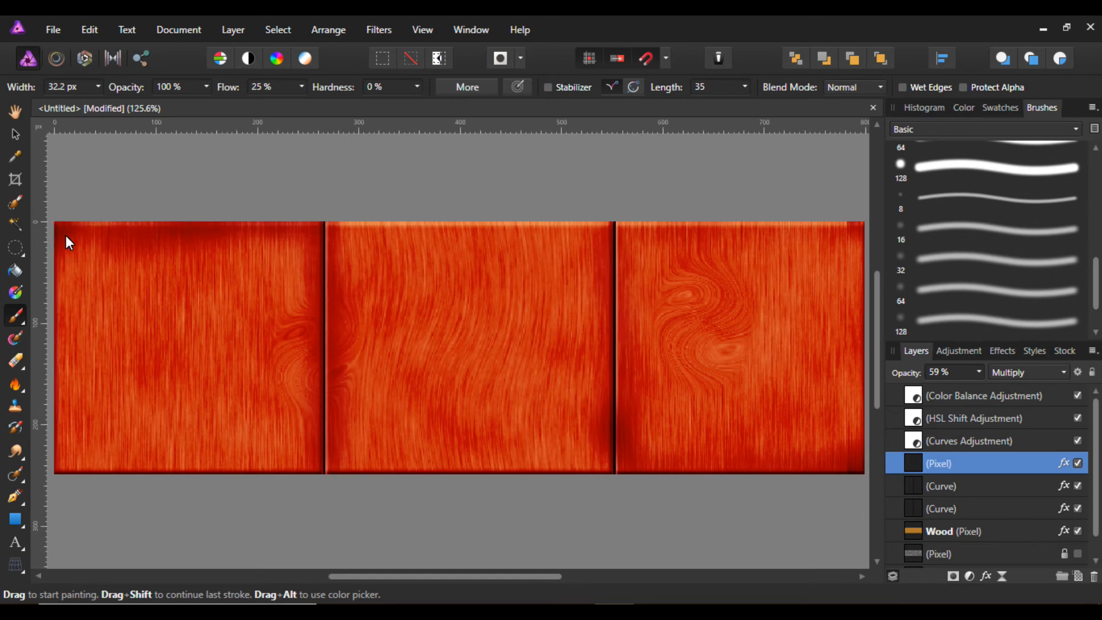
key(ctrl+z)
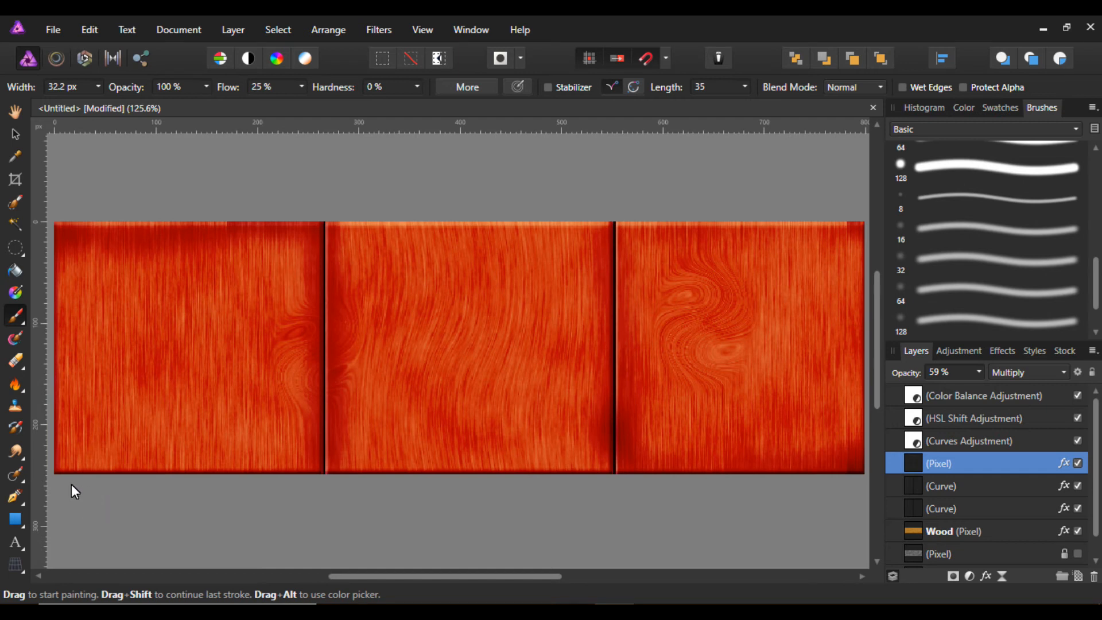
Shade the first plank's lower outer corner and the wood's lower edge across the planks, undoing the excess stroke
drag(55, 440, 109, 462)
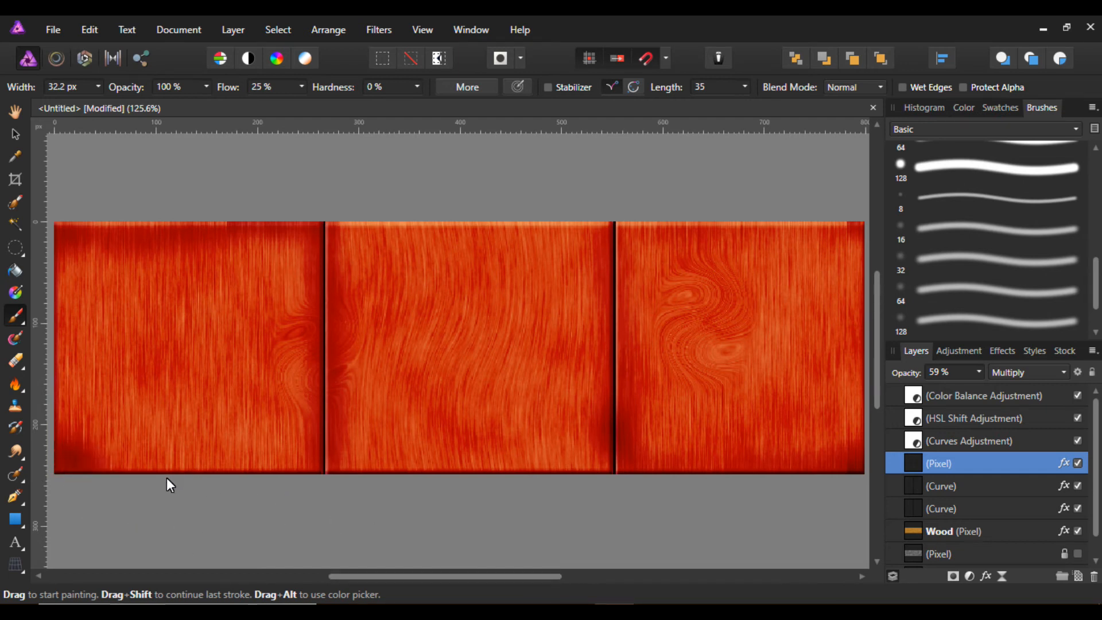
mouse_move(68, 478)
mouse_down()
mouse_move(669, 474)
mouse_move(644, 474)
mouse_up()
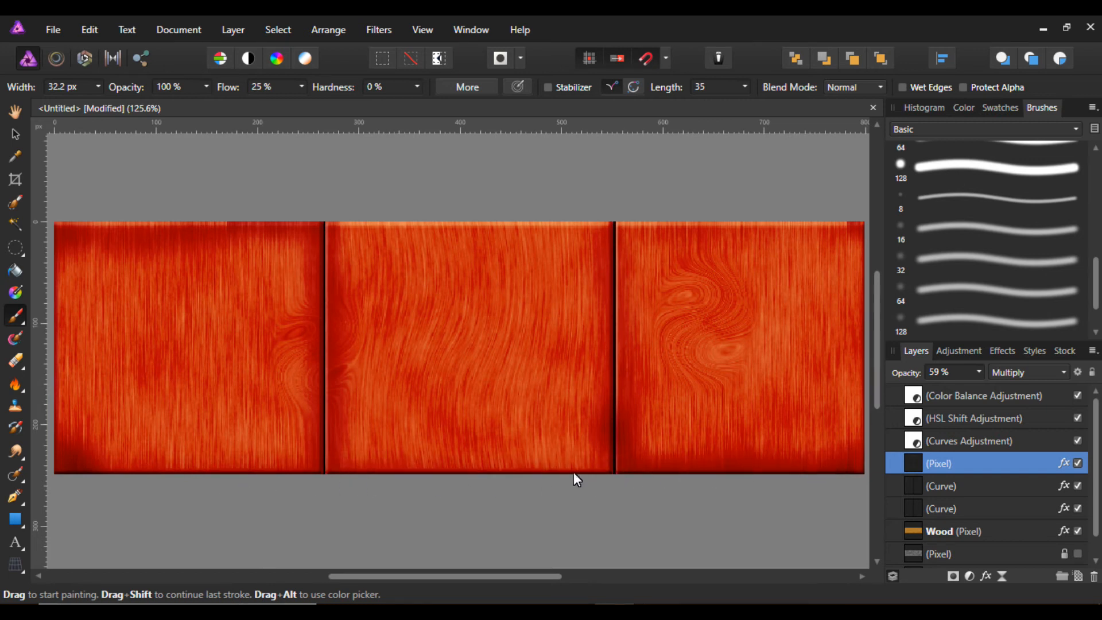
drag(121, 475, 103, 478)
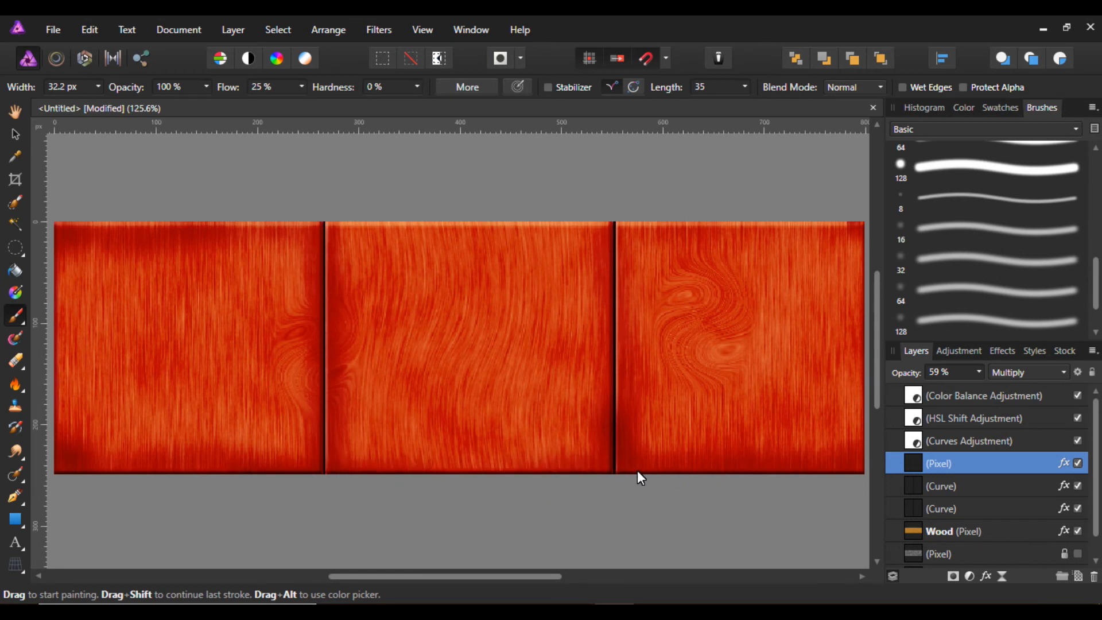
drag(568, 470, 423, 482)
key(ctrl+z)
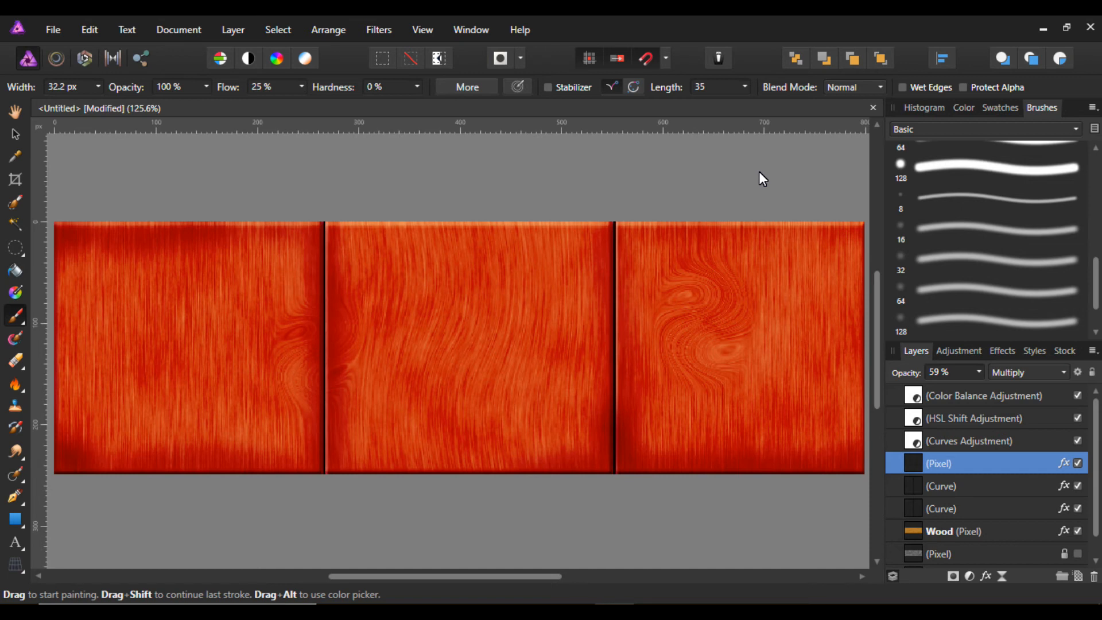
Add the black art text "Wood" in Arial at about 256.9 pt across the planks and select all its characters
click(14, 136)
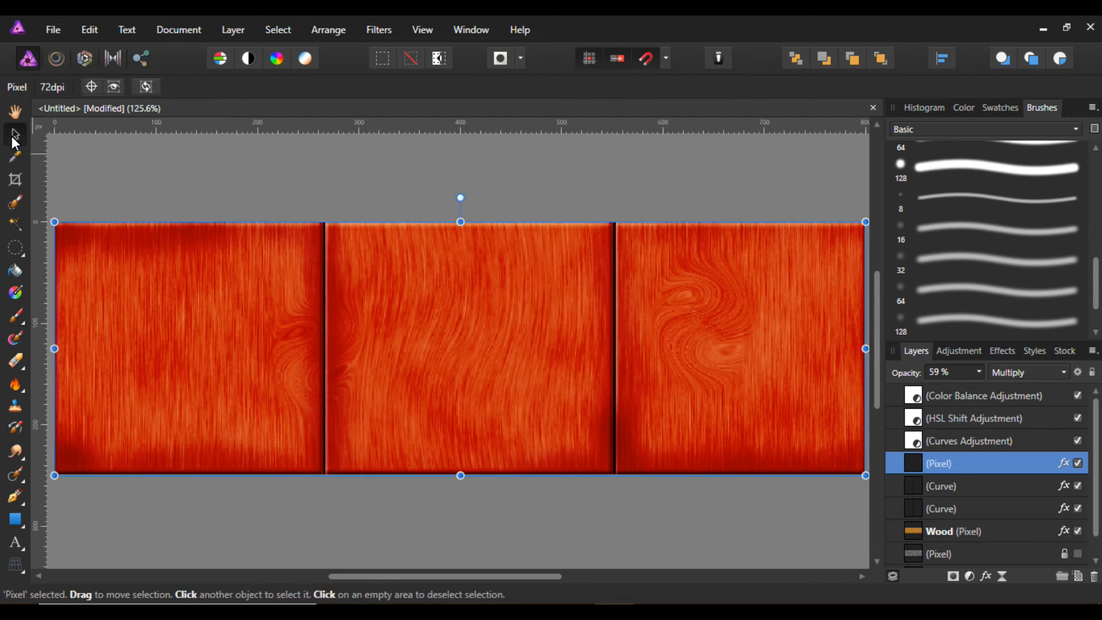
click(17, 543)
drag(91, 261, 128, 448)
text(Woo)
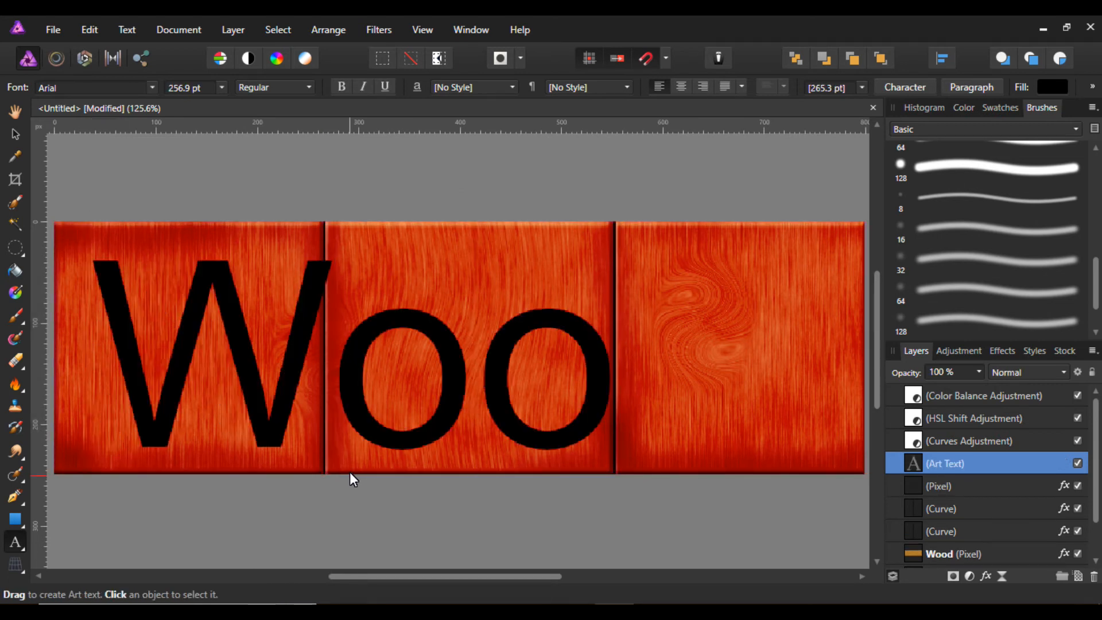
text(d)
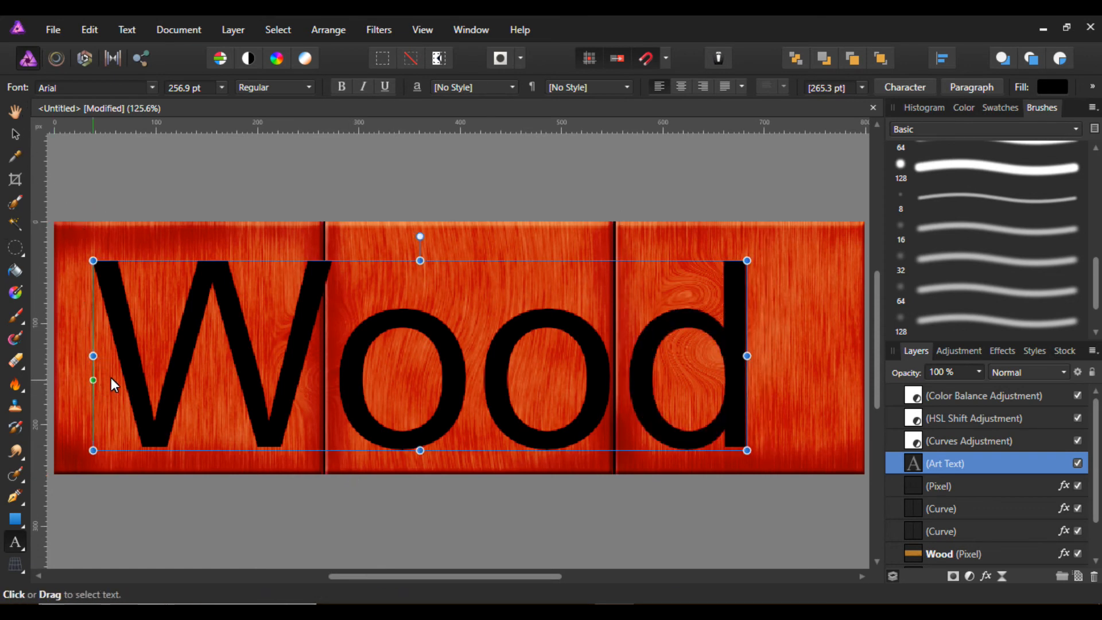
drag(112, 377, 706, 382)
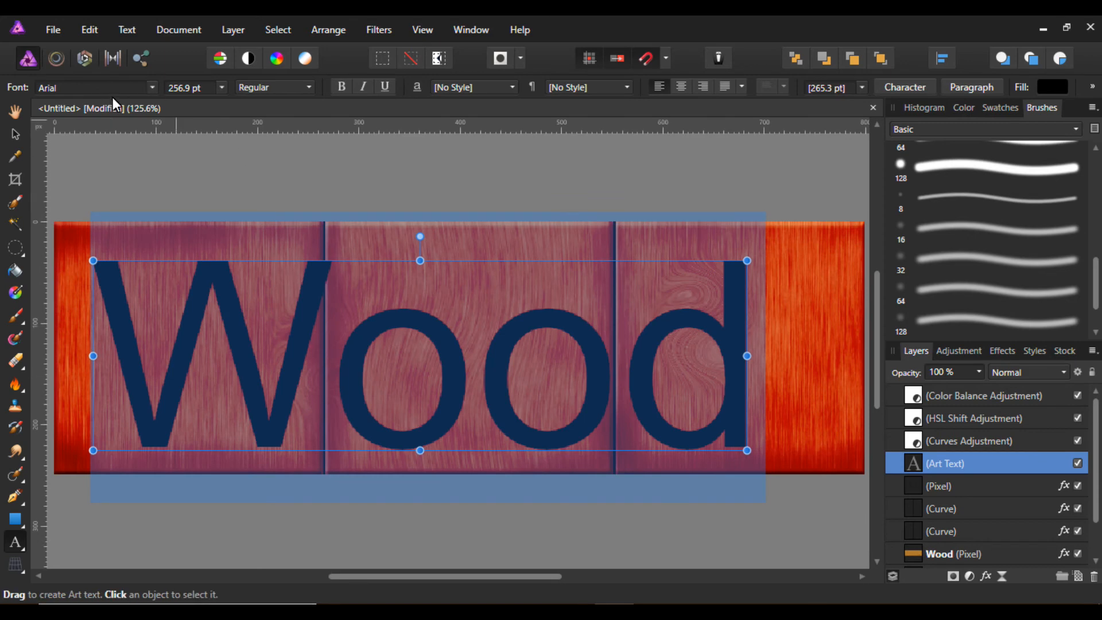
Change the "Wood" text's font to Times New Roman and enlarge it to about 298.5 pt across the planks
click(128, 85)
text(ti)
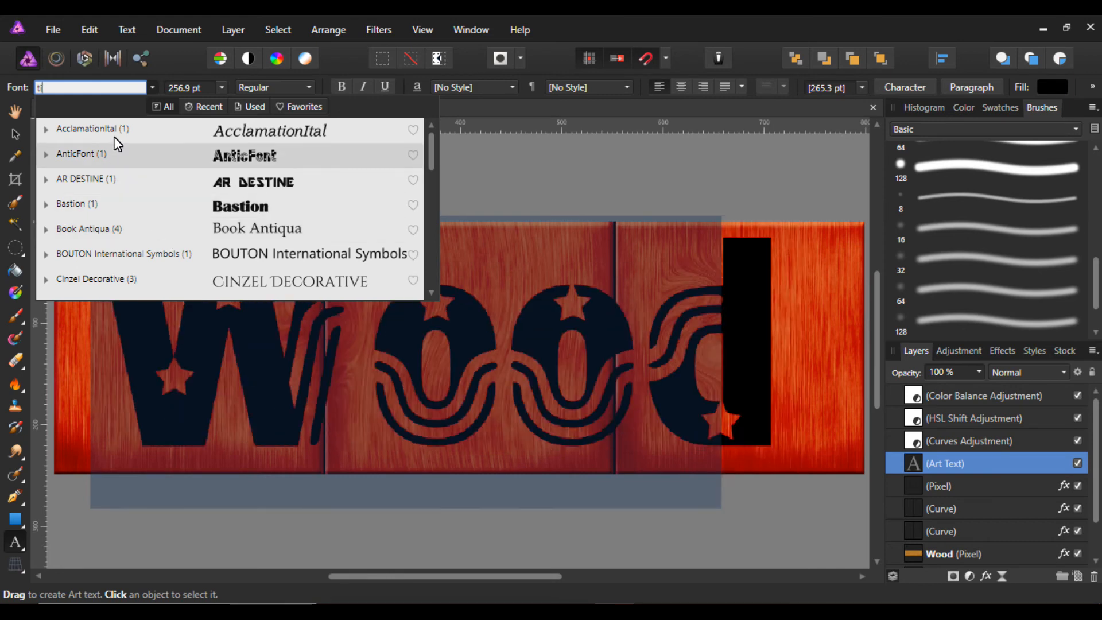
text(im)
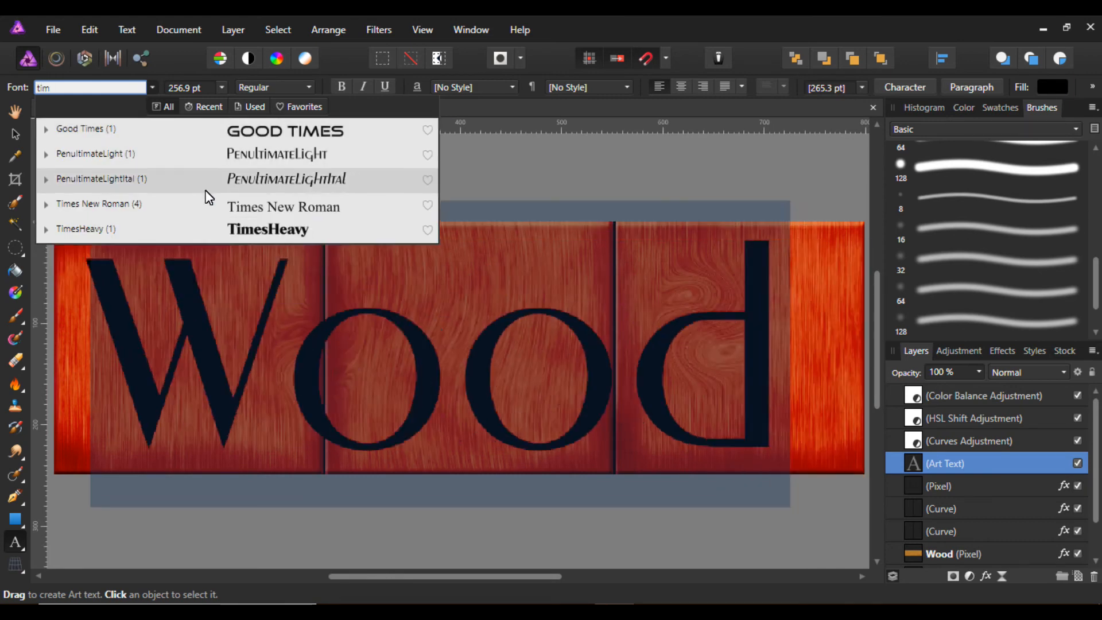
click(240, 207)
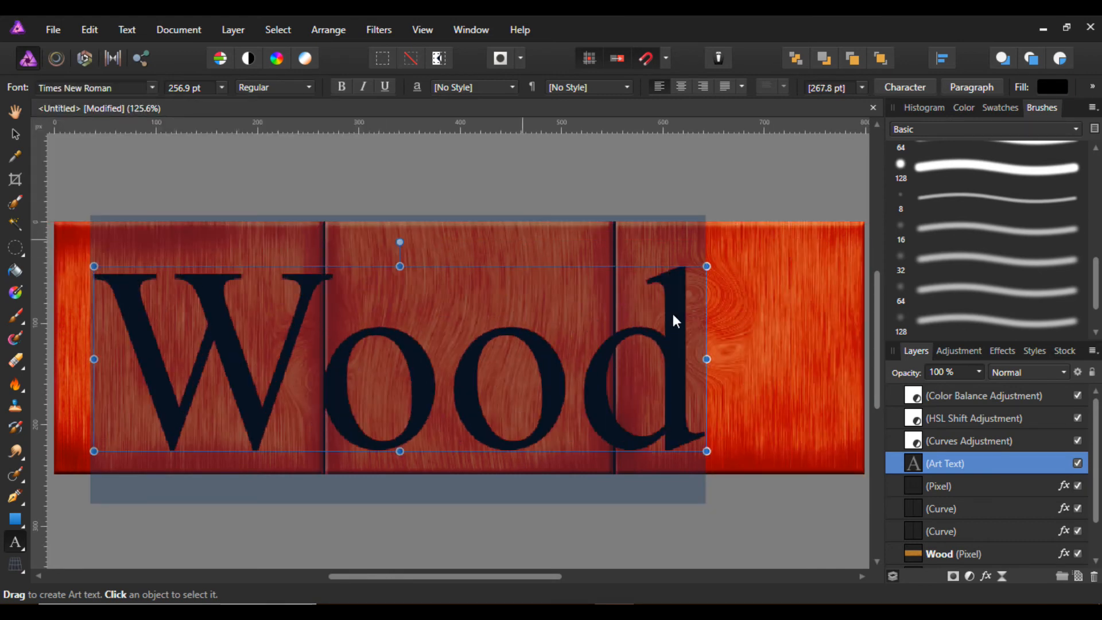
drag(712, 266, 815, 247)
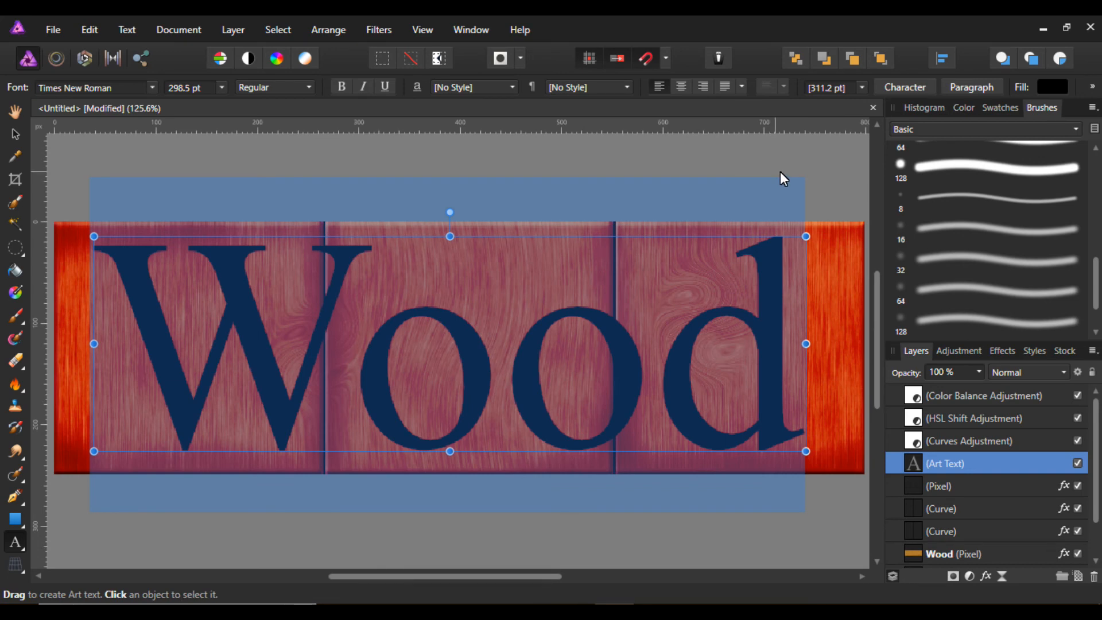
Tighten the tracking of the "Wood" text to -88 ‰ so that its letters overlap
key(ctrl+t)
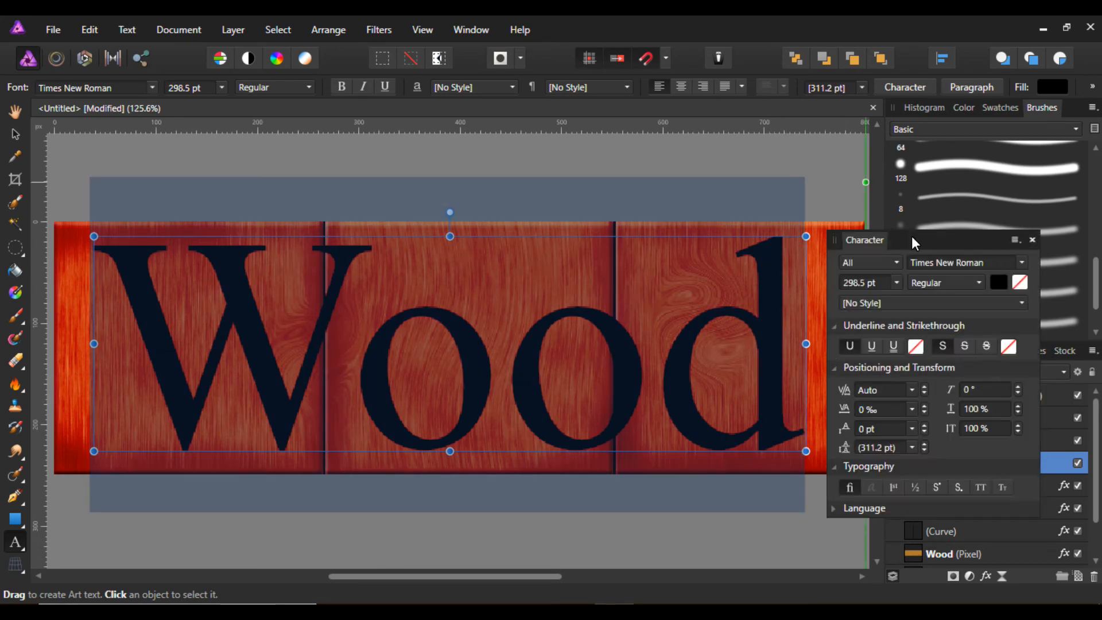
drag(911, 236, 910, 226)
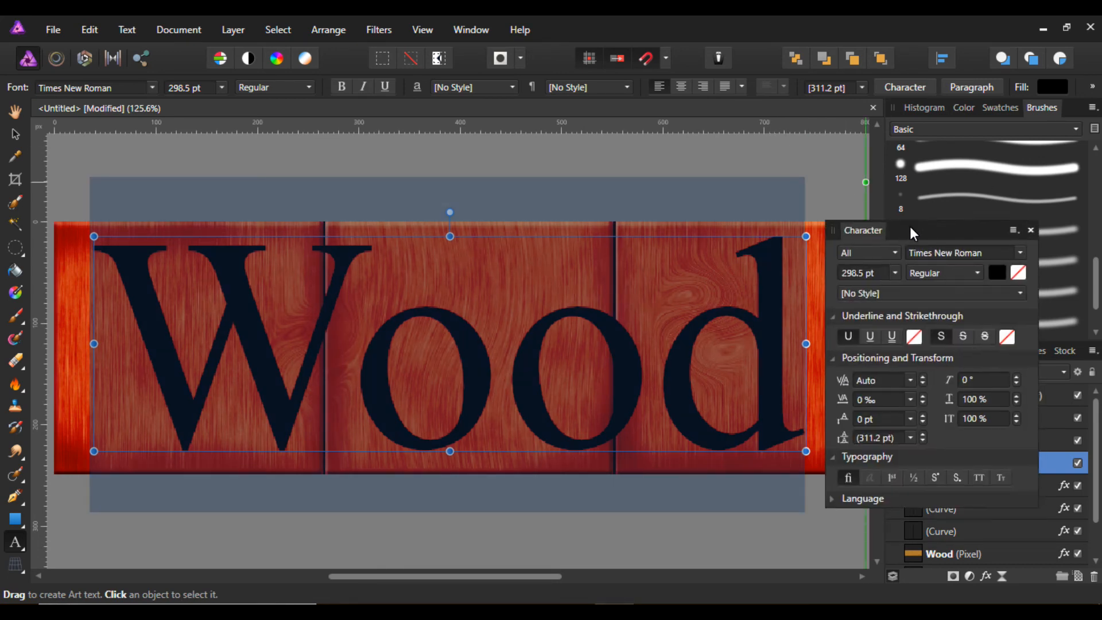
click(911, 400)
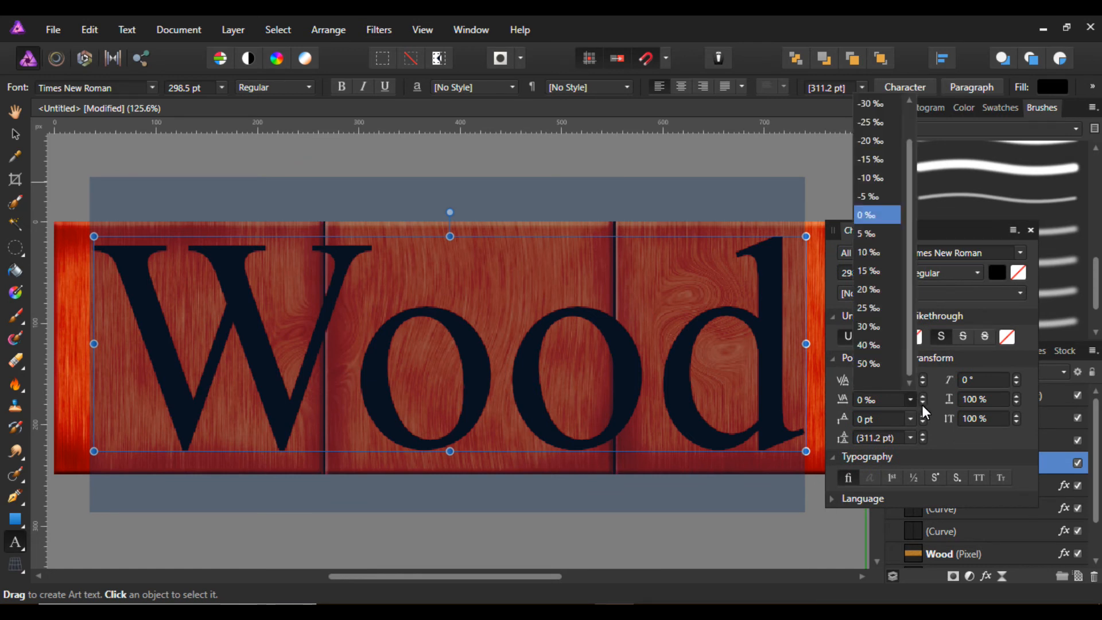
click(923, 405)
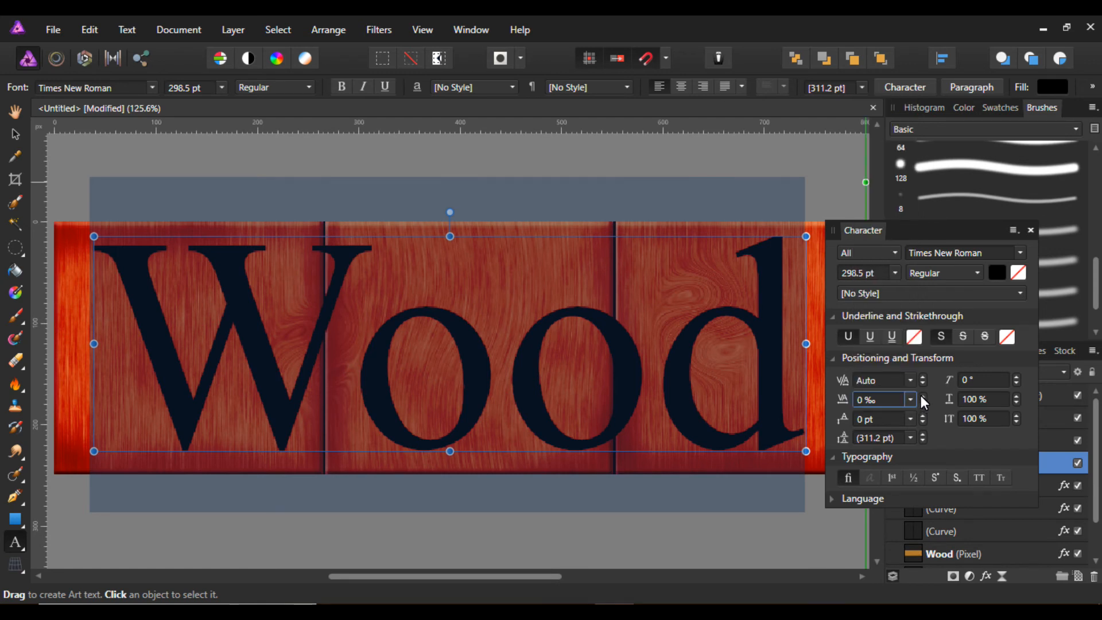
click(922, 396)
click(923, 397)
click(922, 397)
click(923, 396)
click(922, 405)
click(922, 404)
click(922, 404)
click(922, 404)
click(922, 405)
click(922, 404)
click(922, 404)
click(923, 404)
click(922, 404)
click(922, 404)
click(922, 405)
click(922, 405)
click(922, 405)
click(922, 404)
click(922, 405)
click(922, 404)
click(922, 405)
click(922, 404)
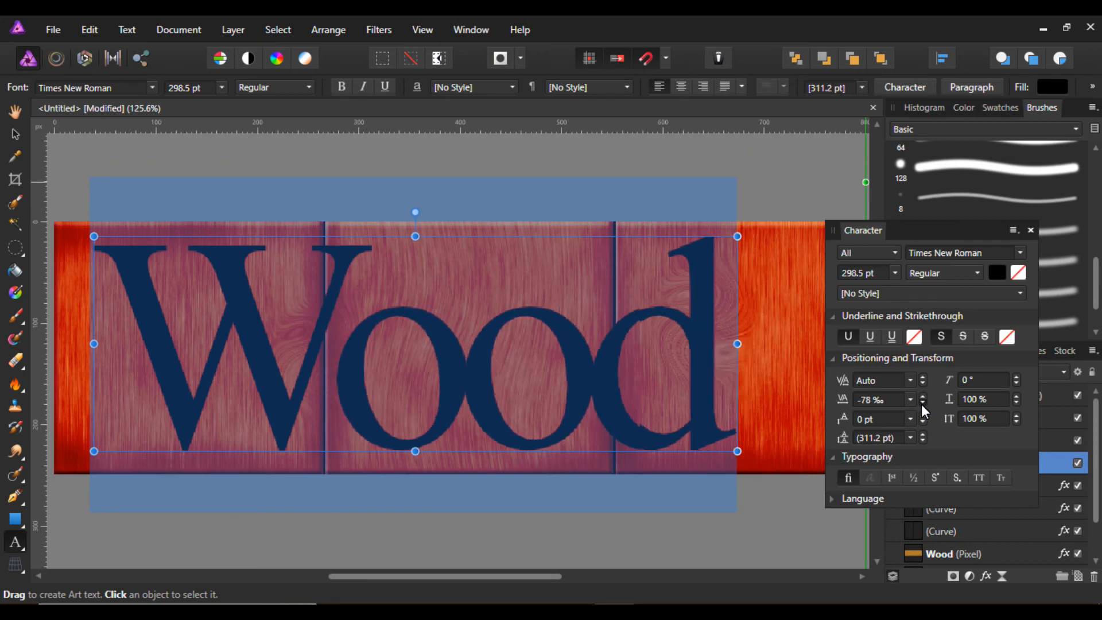
click(923, 404)
click(923, 404)
click(922, 404)
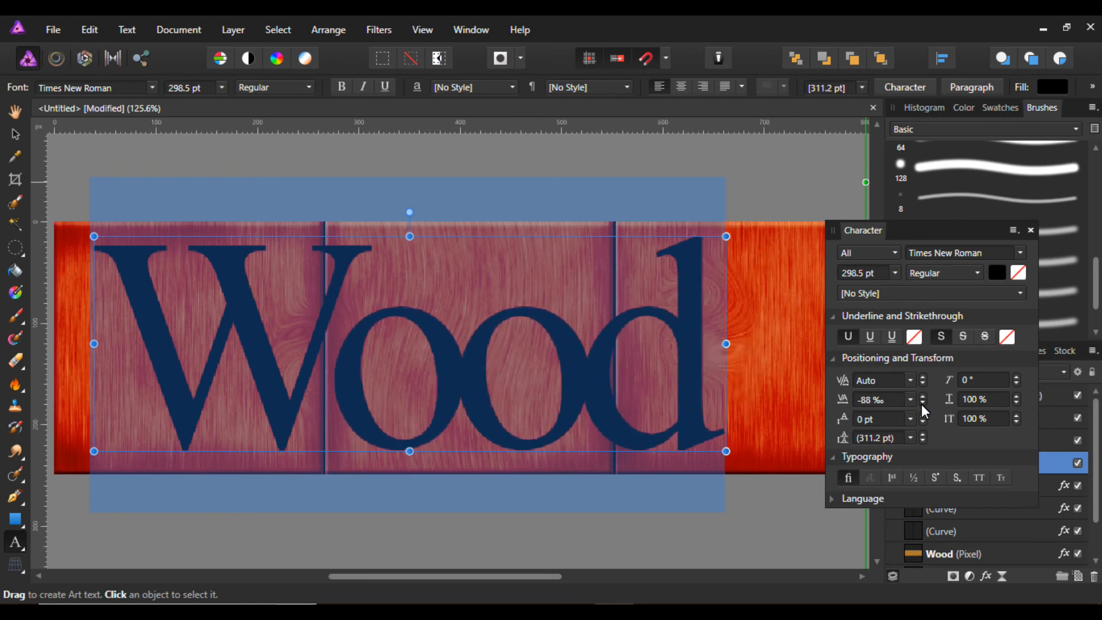
Set the text's horizontal scale to 114 % and move it slightly to centre it on the planks
click(1016, 397)
click(1016, 397)
click(1016, 397)
click(1016, 397)
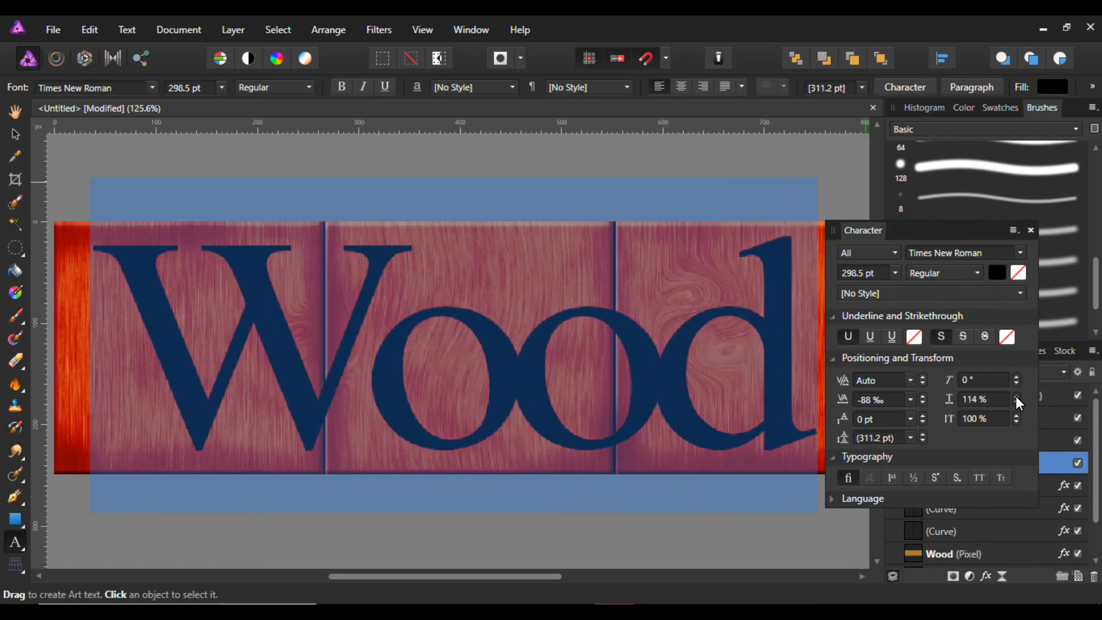
click(1032, 230)
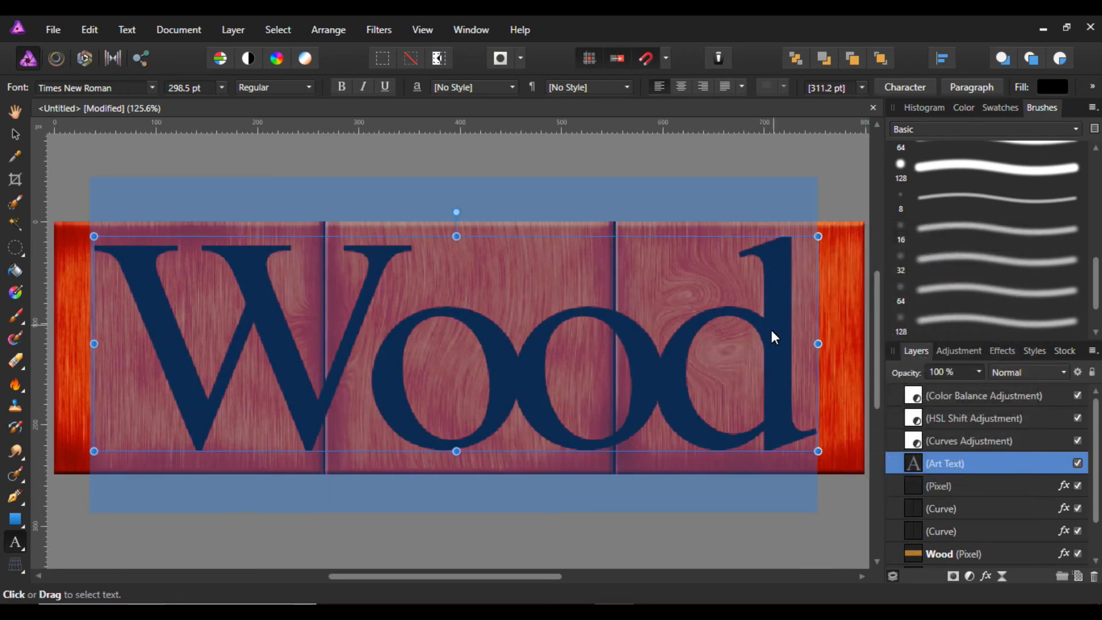
click(16, 134)
drag(485, 358, 495, 353)
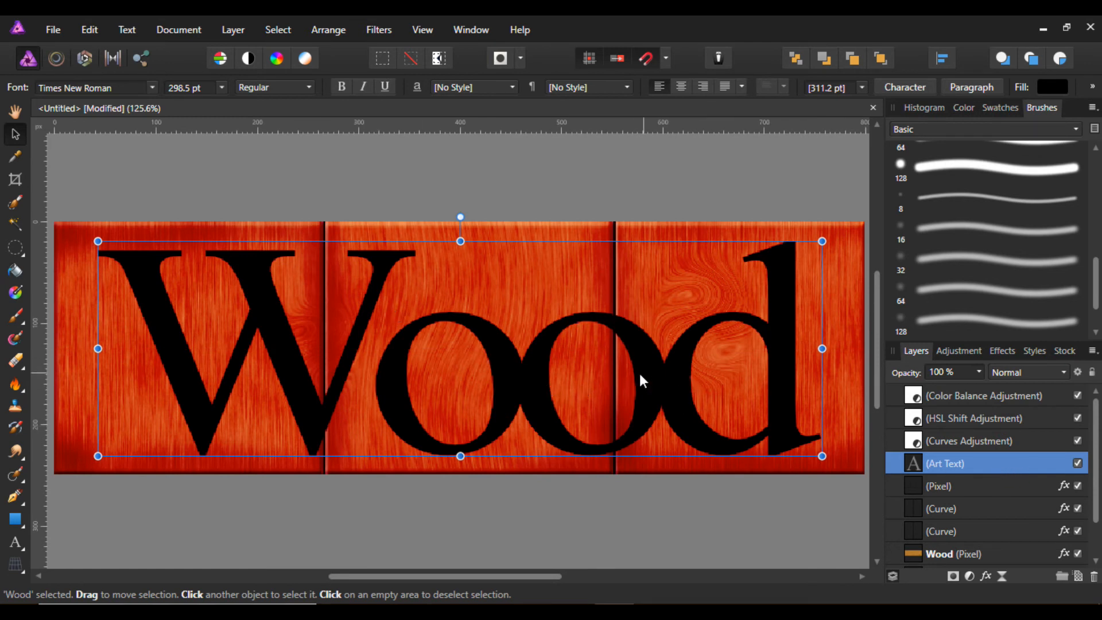
Load the "Wood" text's outline as a pixel selection and hide the text layer
key(ctrl+j)
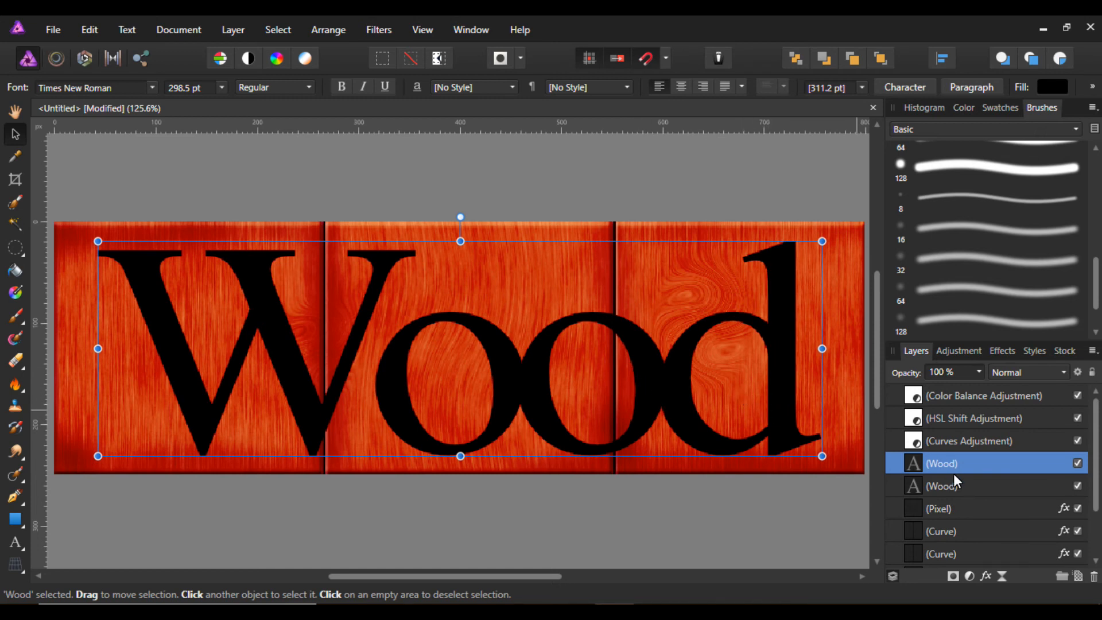
key(ctrl+z)
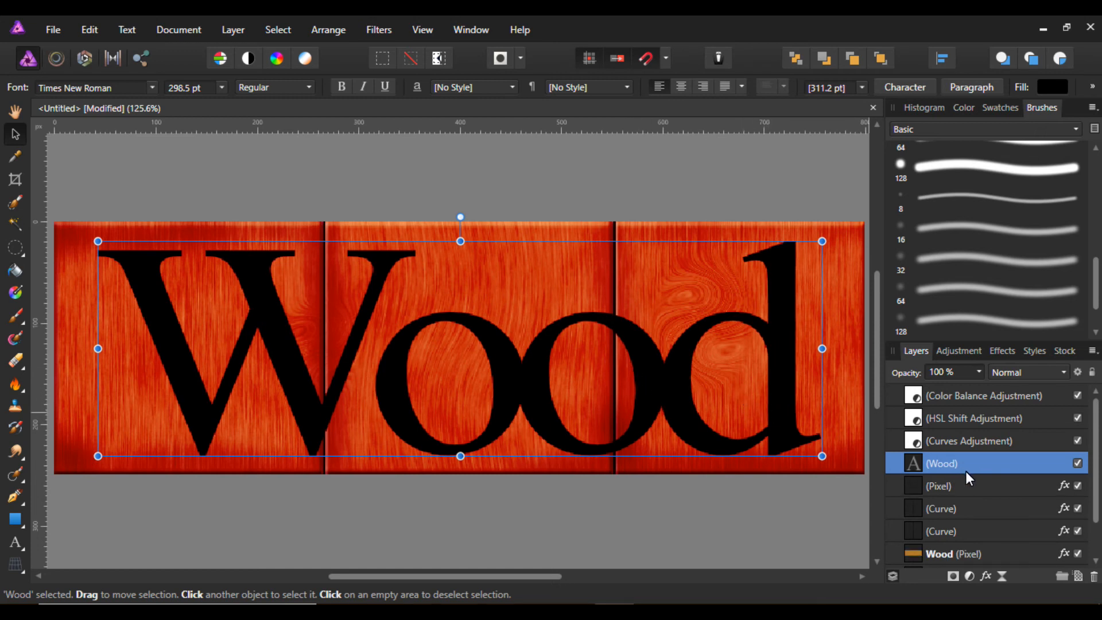
ctrl+click(913, 461)
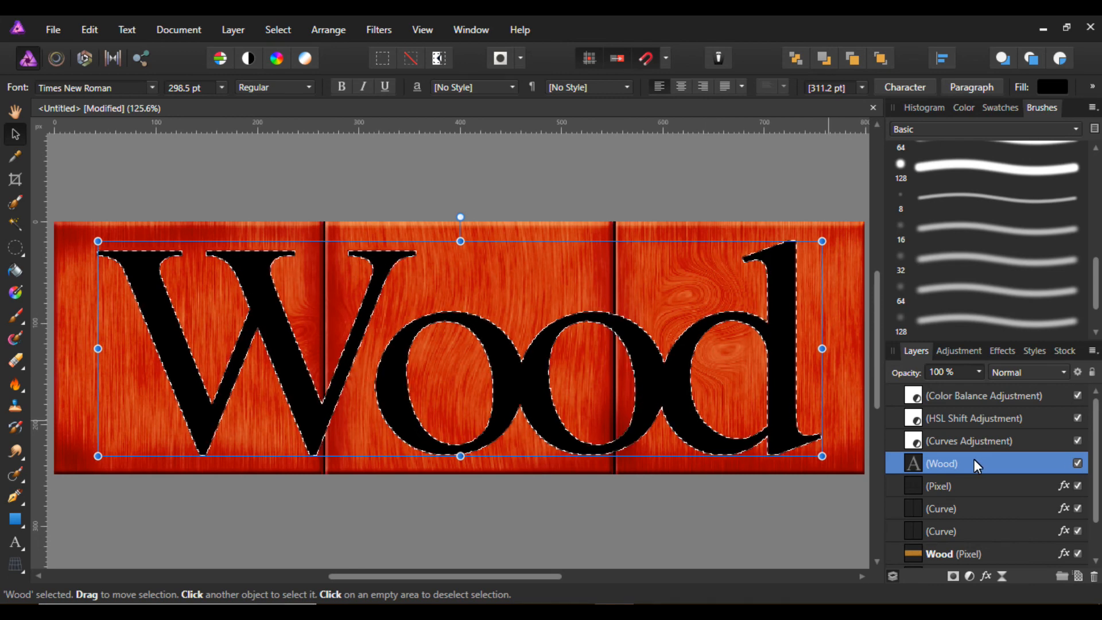
click(1078, 462)
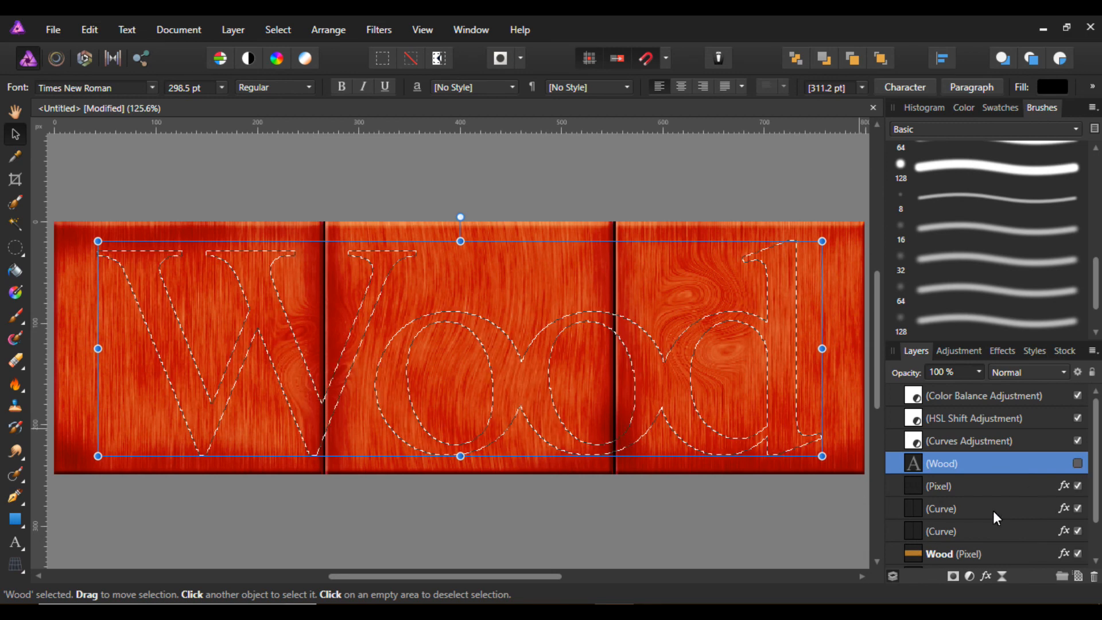
Duplicate the letter-shaped selection of the Wood pixel layer onto its own layer and deselect
click(965, 557)
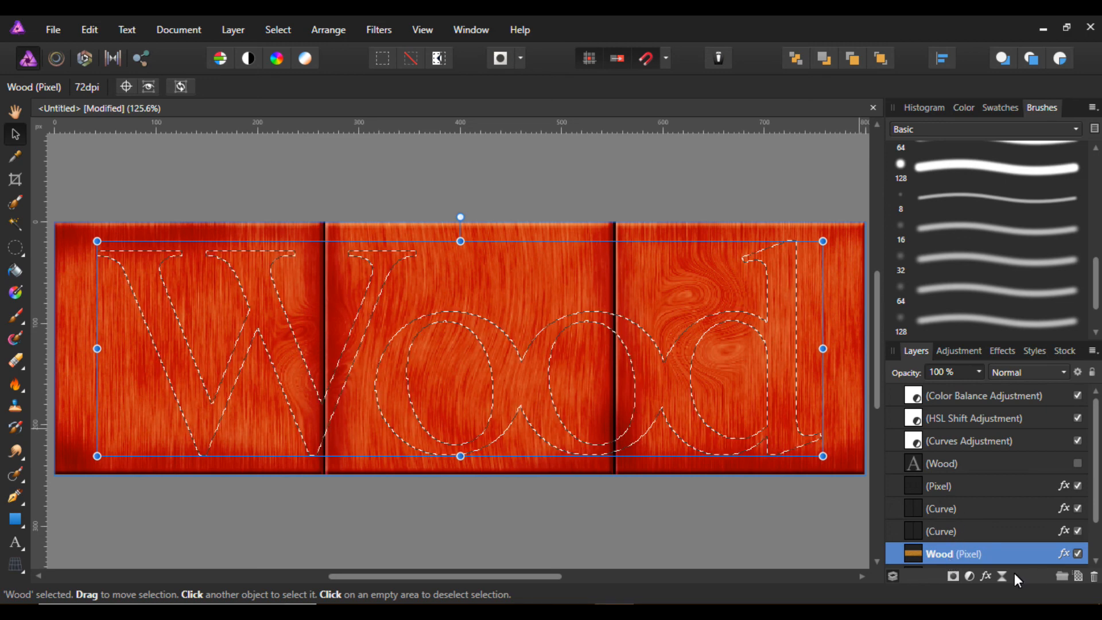
key(ctrl+j)
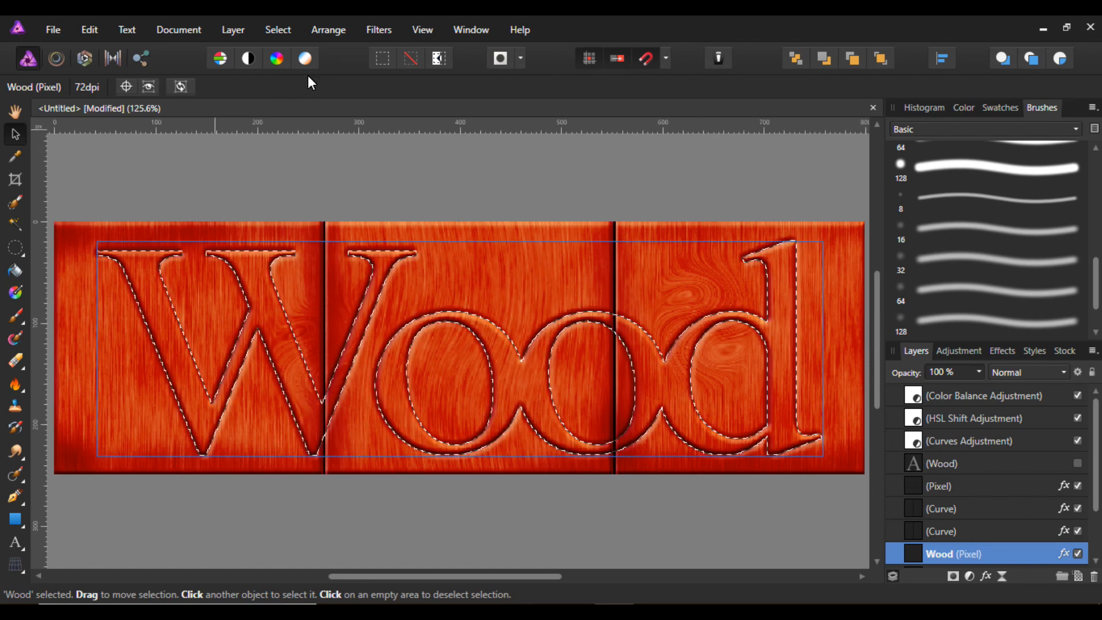
click(289, 31)
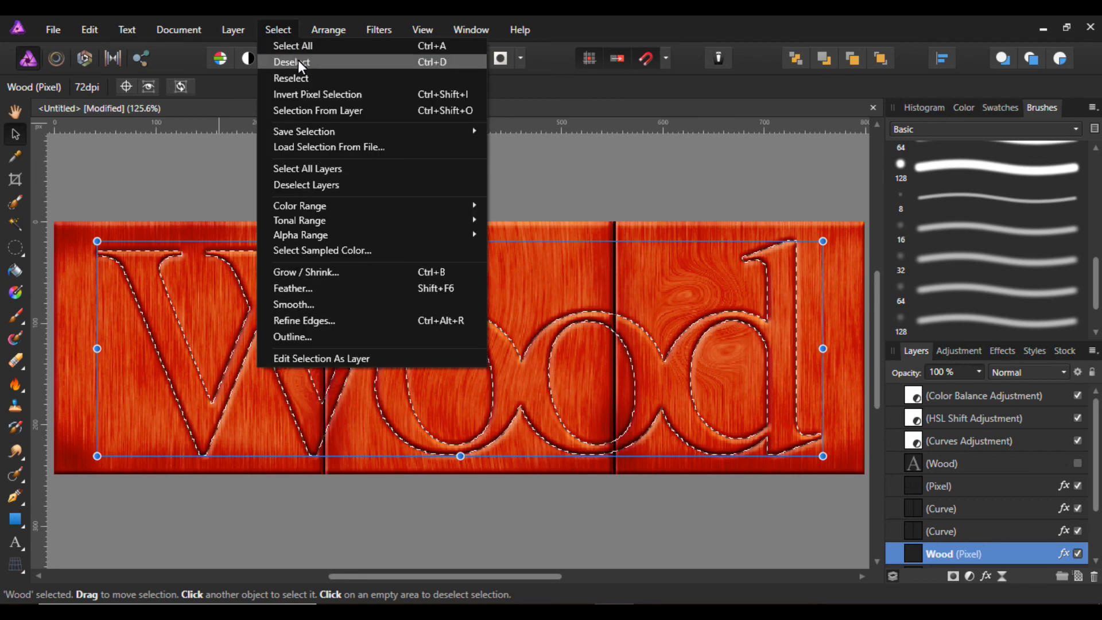
click(298, 60)
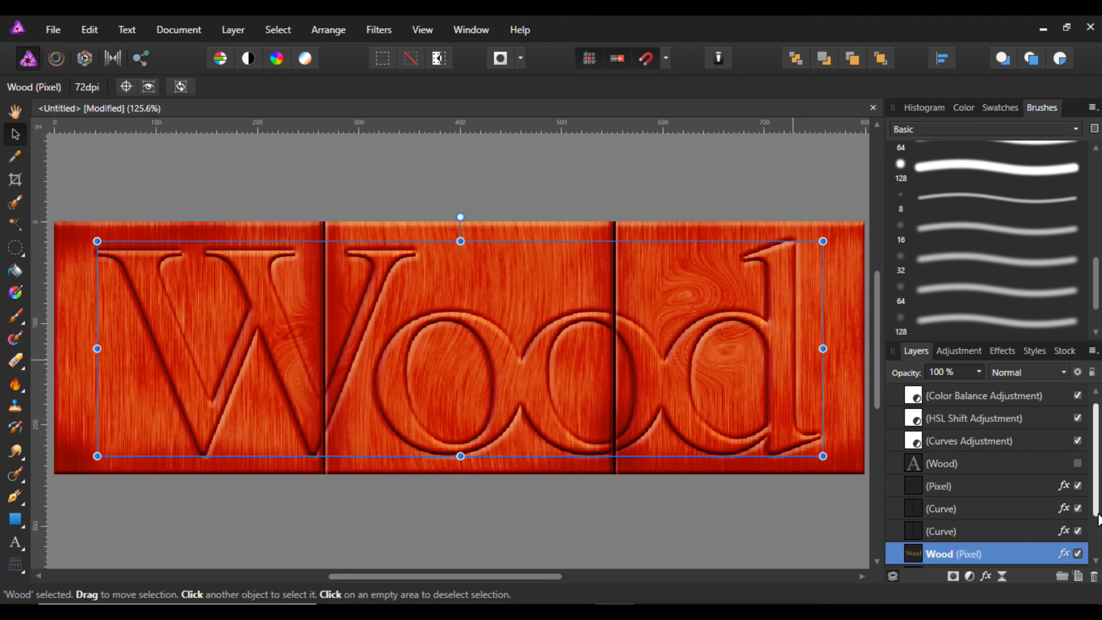
Turn off the Bevel/Emboss effect on the letter-shaped Wood layer, keeping its 3D effect
scroll(1098, 534, down, 2)
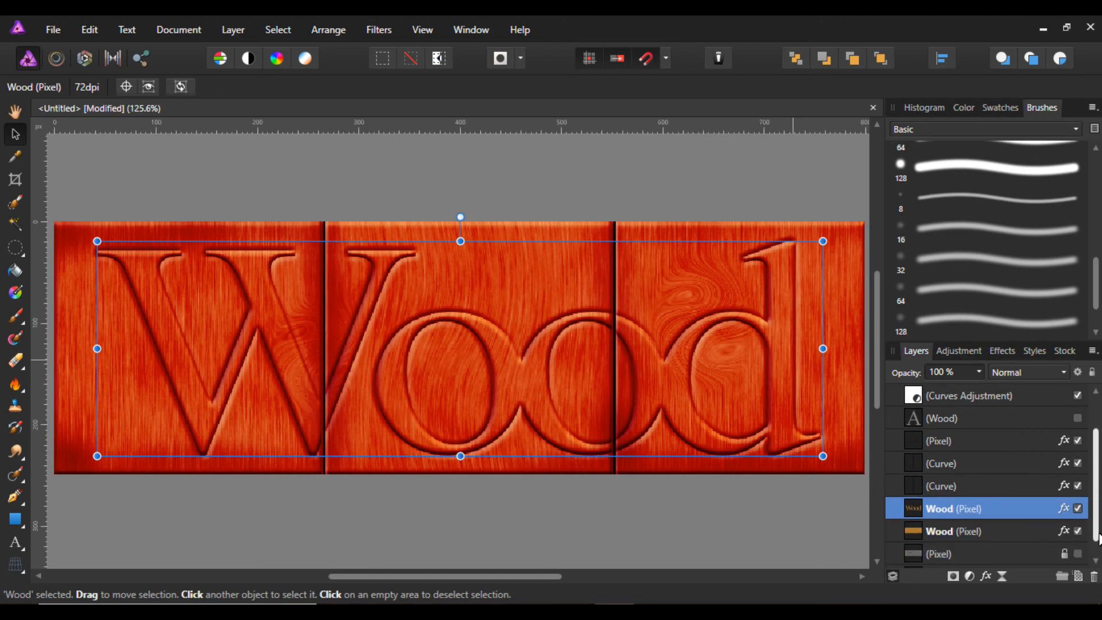
click(1065, 508)
drag(716, 127, 832, 128)
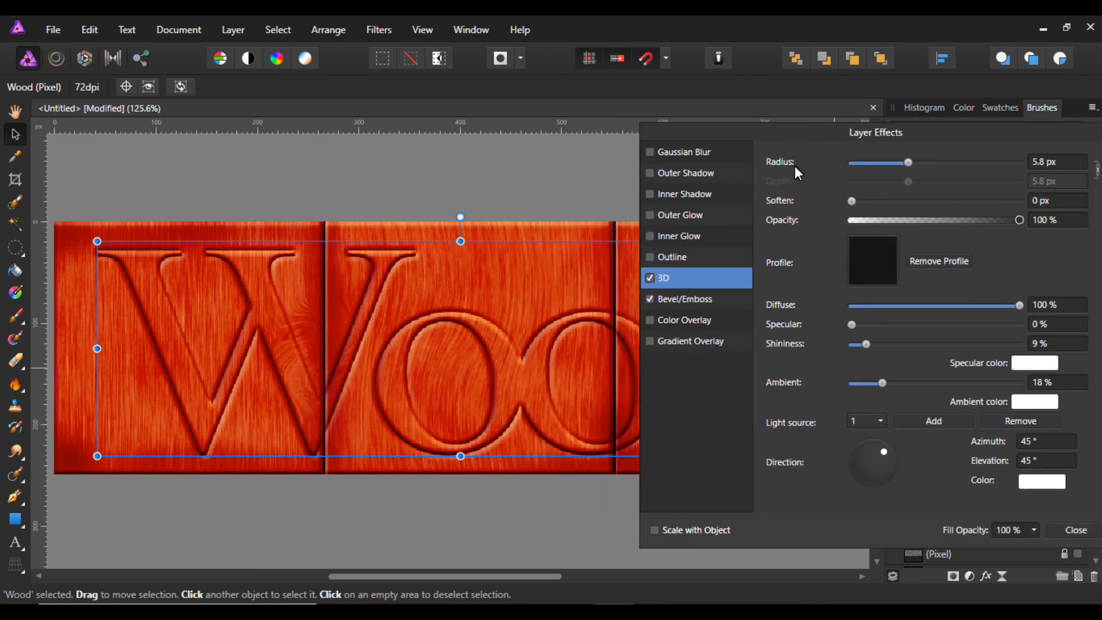
click(649, 299)
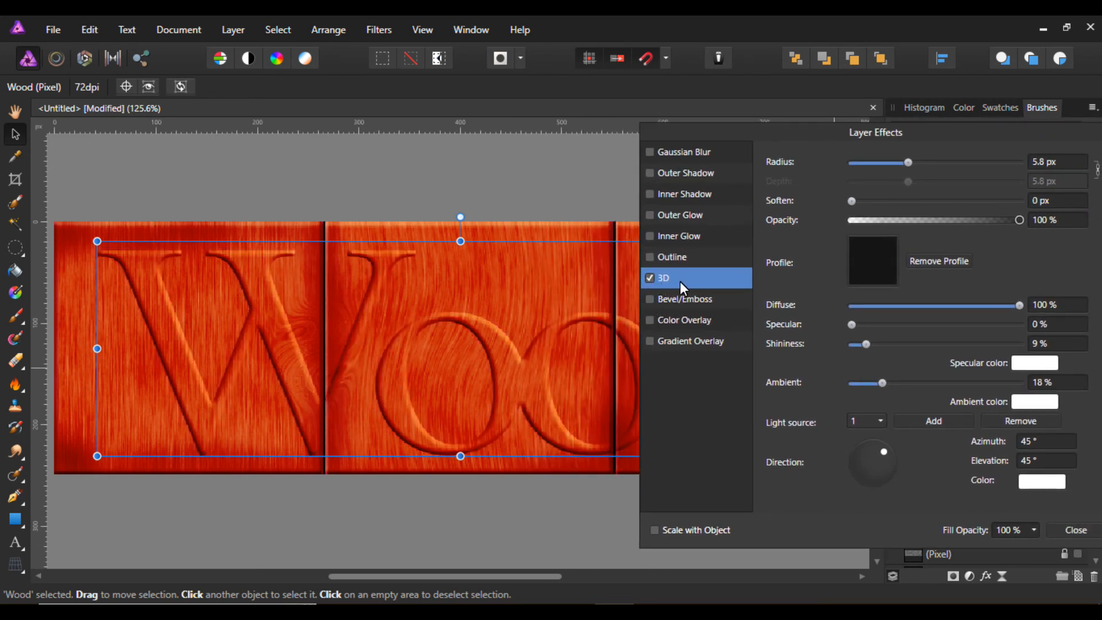
Set the letters' 3D effect to 88 % diffuse, 100 % specular, 33 % shininess and 53 % ambient
drag(853, 199, 777, 202)
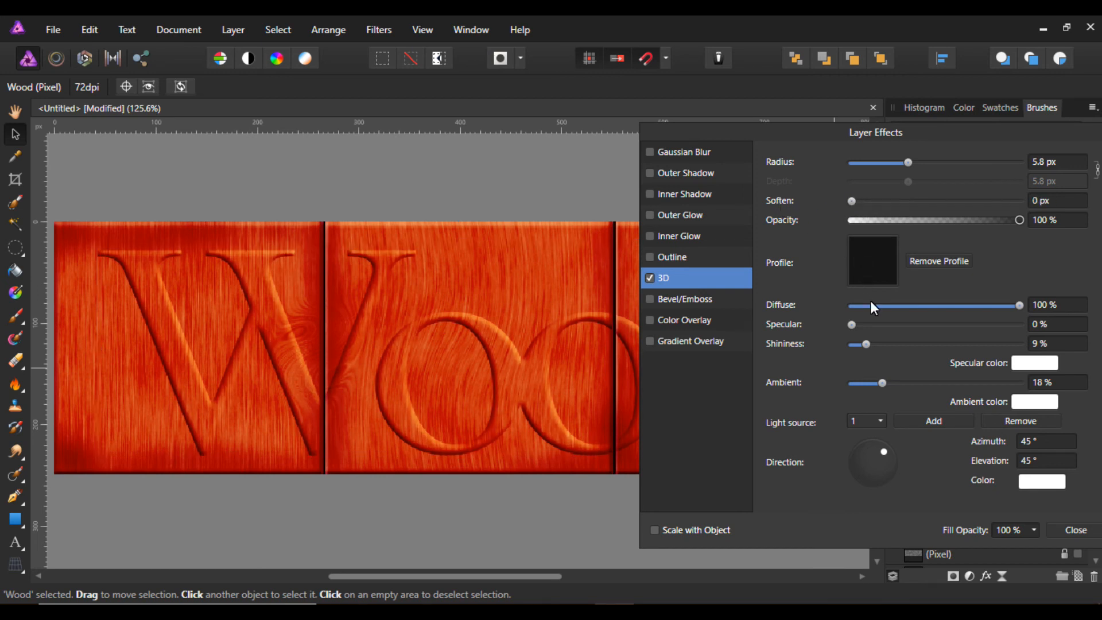
drag(1028, 305, 1001, 305)
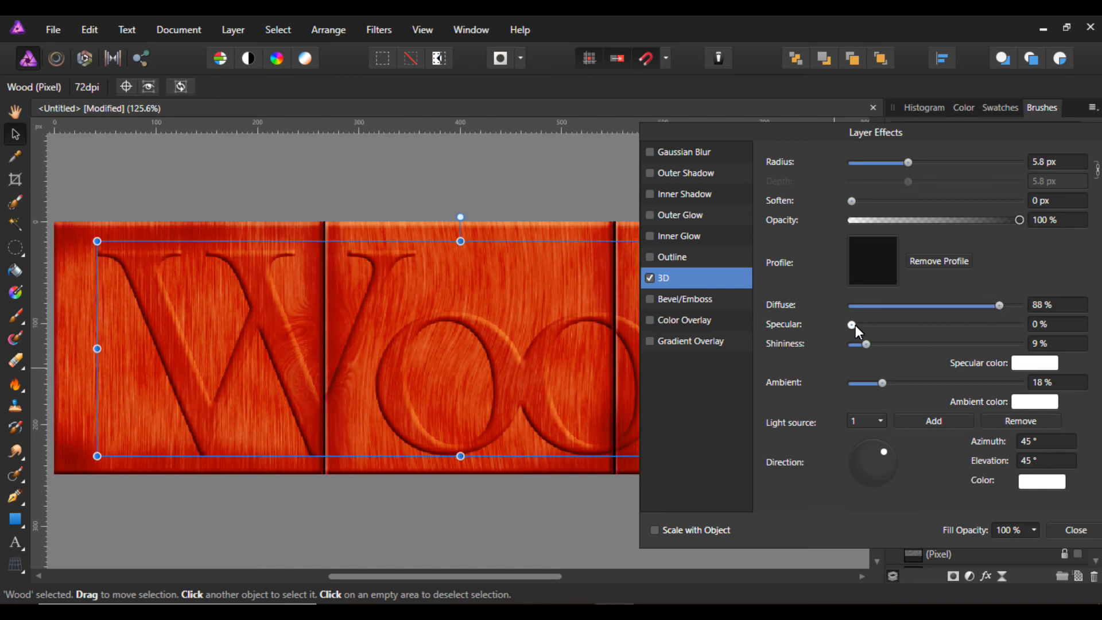
drag(853, 325, 1028, 339)
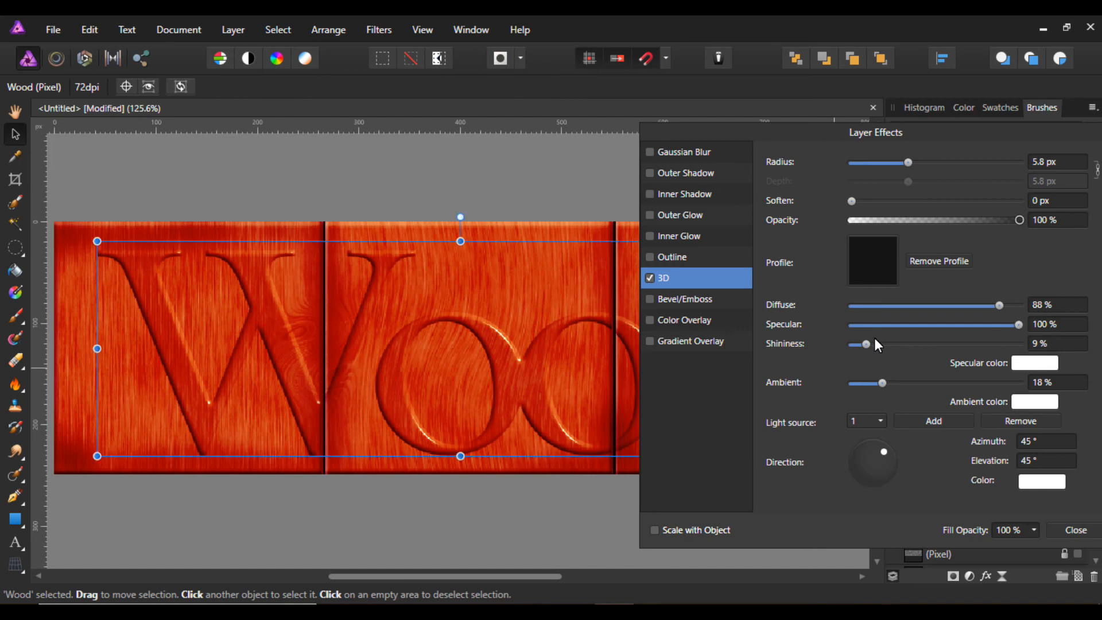
drag(865, 344, 907, 349)
drag(882, 383, 939, 393)
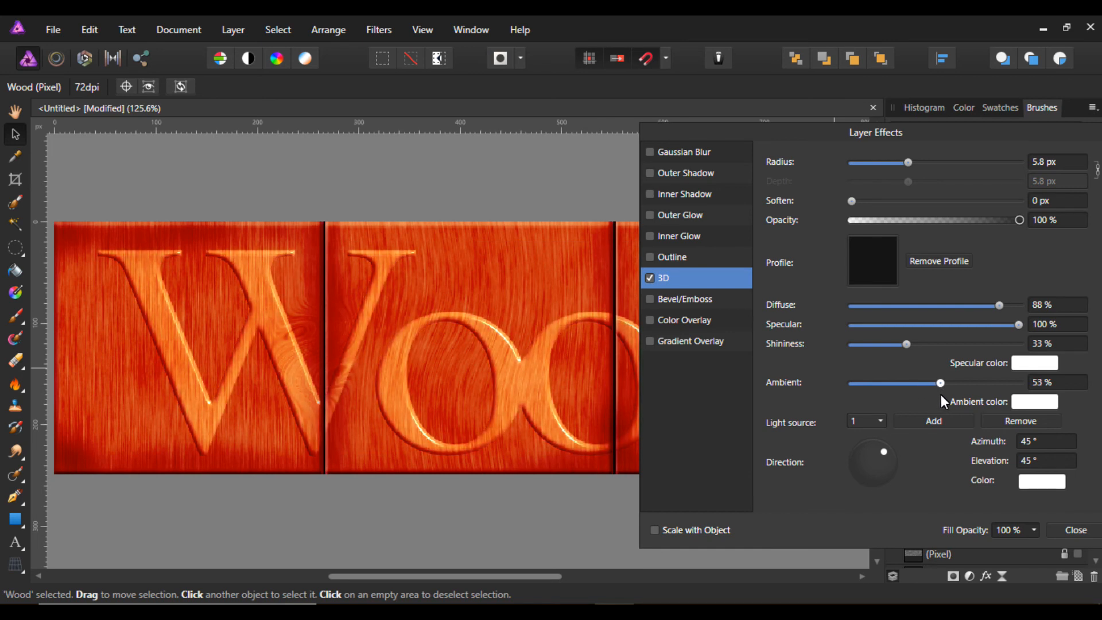
mouse_move(945, 130)
mouse_down()
mouse_move(910, 123)
mouse_move(956, 489)
mouse_move(795, 350)
mouse_move(928, 86)
mouse_move(811, 83)
mouse_up()
click(952, 484)
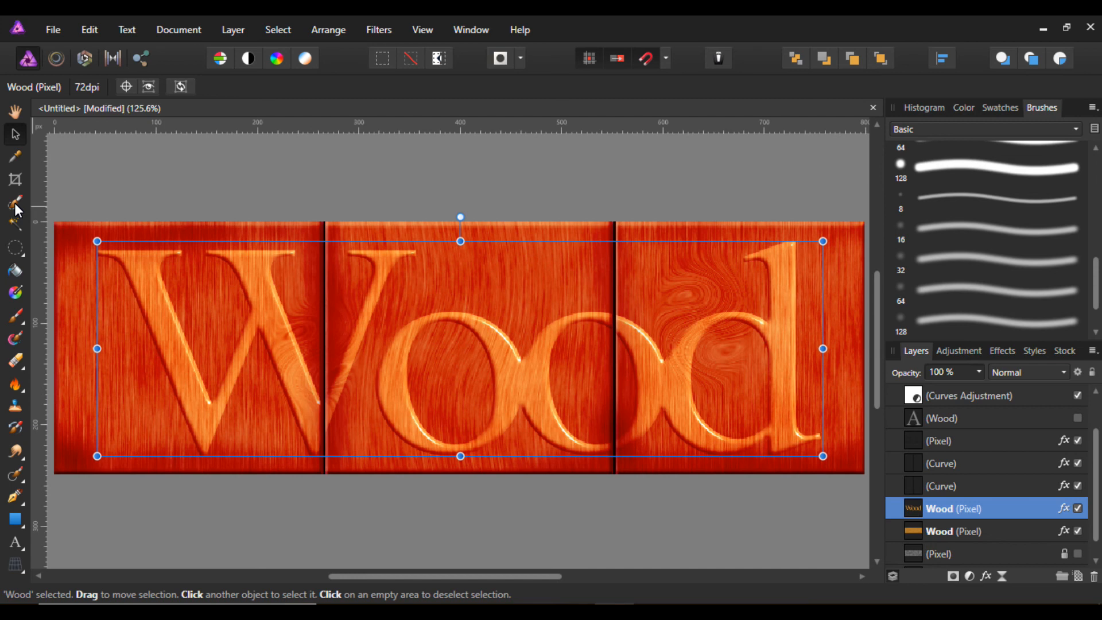
Select small freehand patches along the edges of the letters, adding each to the selection, and duplicate them from the letter layer onto a new layer
click(19, 246)
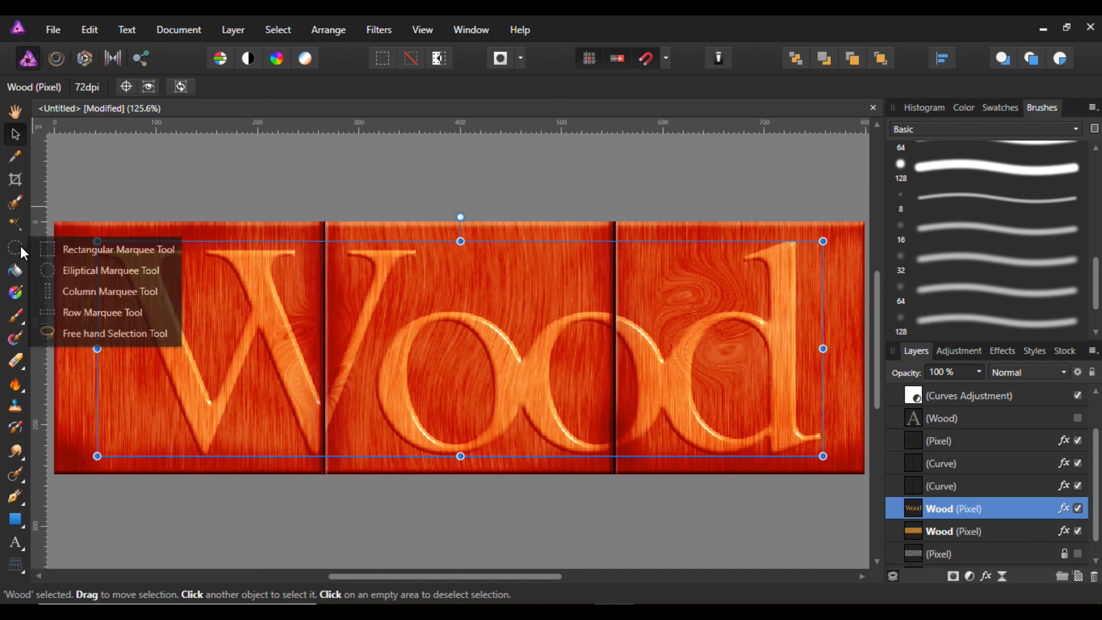
click(85, 333)
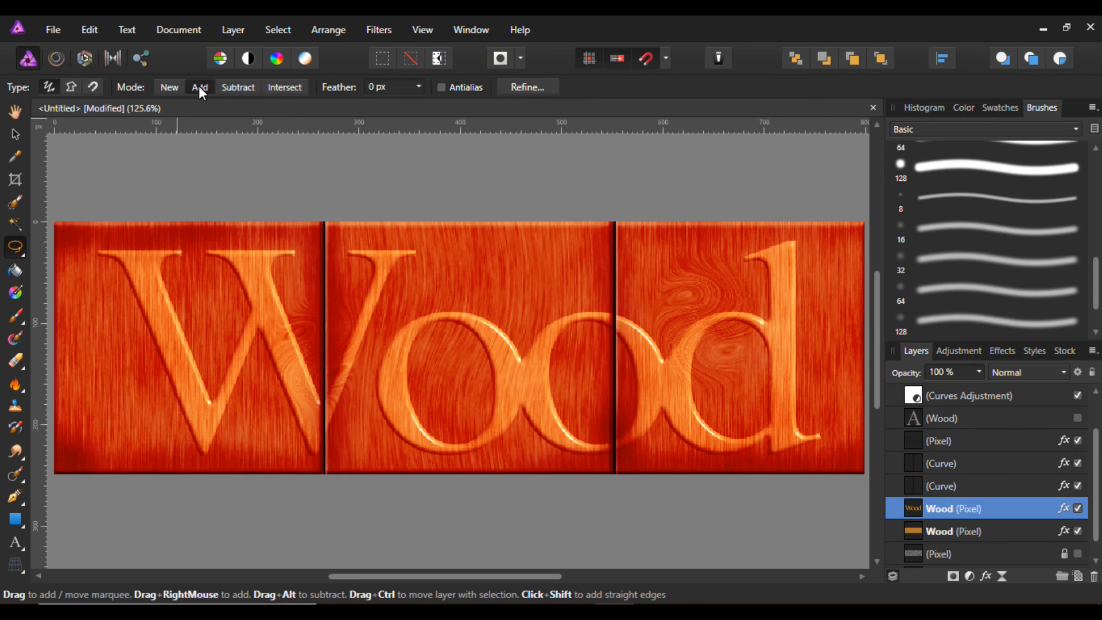
click(171, 87)
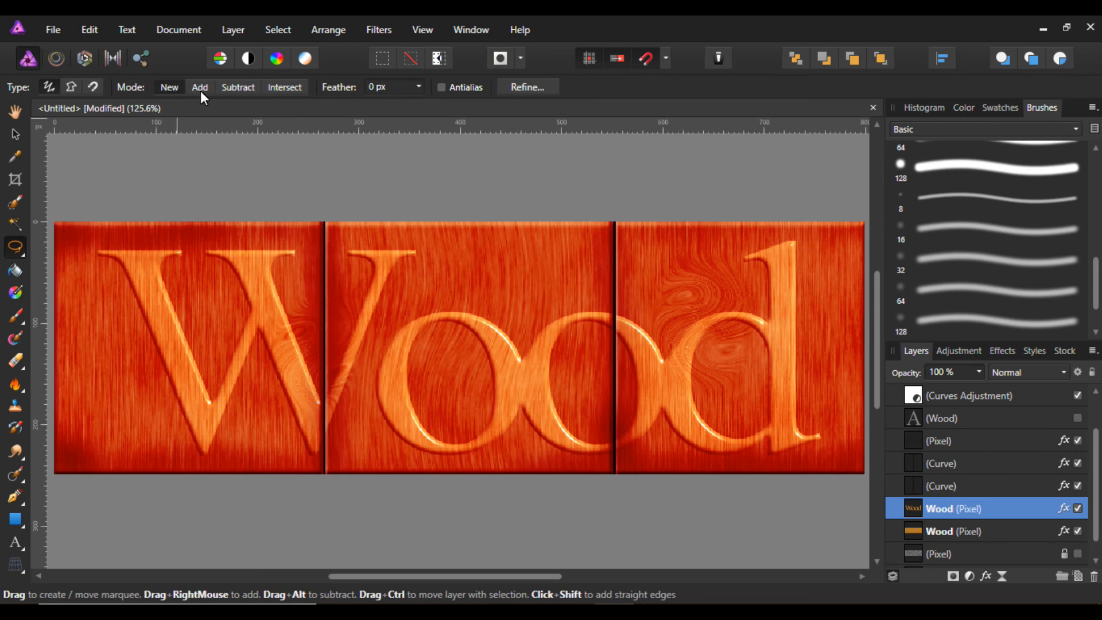
click(201, 91)
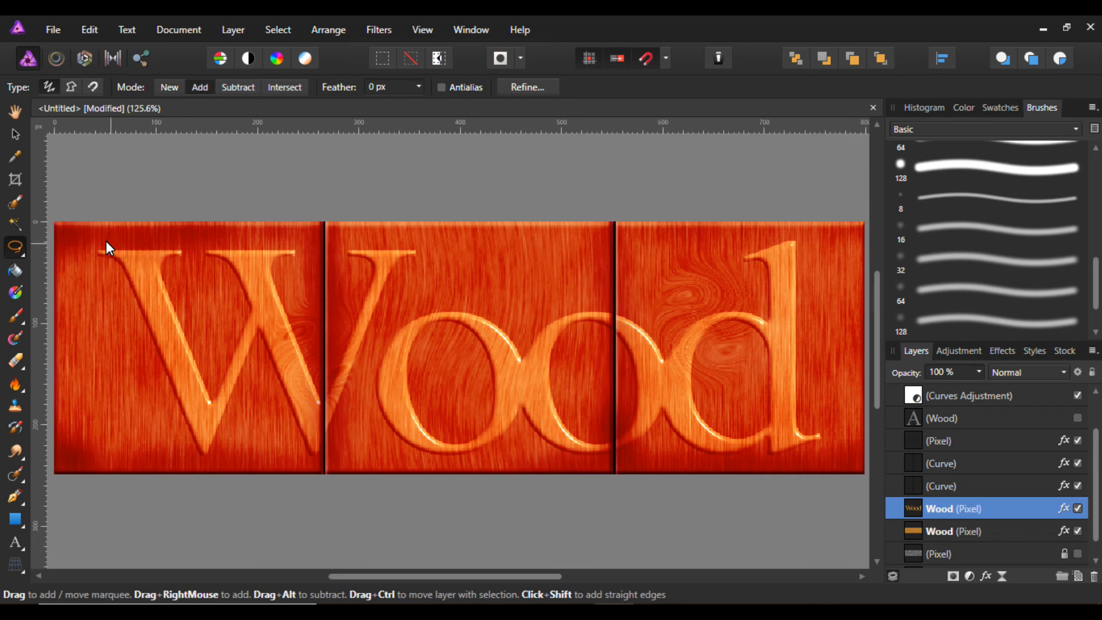
mouse_move(95, 240)
mouse_down()
mouse_move(102, 279)
mouse_move(135, 288)
mouse_move(136, 266)
mouse_move(94, 240)
mouse_up()
mouse_move(254, 295)
mouse_down()
mouse_move(260, 309)
mouse_move(245, 300)
mouse_up()
mouse_move(415, 344)
mouse_down()
mouse_move(404, 349)
mouse_move(409, 366)
mouse_move(414, 343)
mouse_up()
mouse_move(533, 367)
mouse_down()
mouse_move(567, 392)
mouse_move(545, 394)
mouse_move(534, 368)
mouse_up()
drag(721, 297, 720, 300)
mouse_move(786, 345)
mouse_down()
mouse_move(796, 365)
mouse_move(788, 344)
mouse_up()
mouse_move(795, 415)
mouse_down()
mouse_move(809, 449)
mouse_move(835, 442)
mouse_move(773, 407)
mouse_up()
mouse_move(572, 435)
mouse_down()
mouse_move(590, 455)
mouse_move(567, 427)
mouse_up()
mouse_move(441, 435)
mouse_down()
mouse_move(460, 452)
mouse_move(442, 434)
mouse_up()
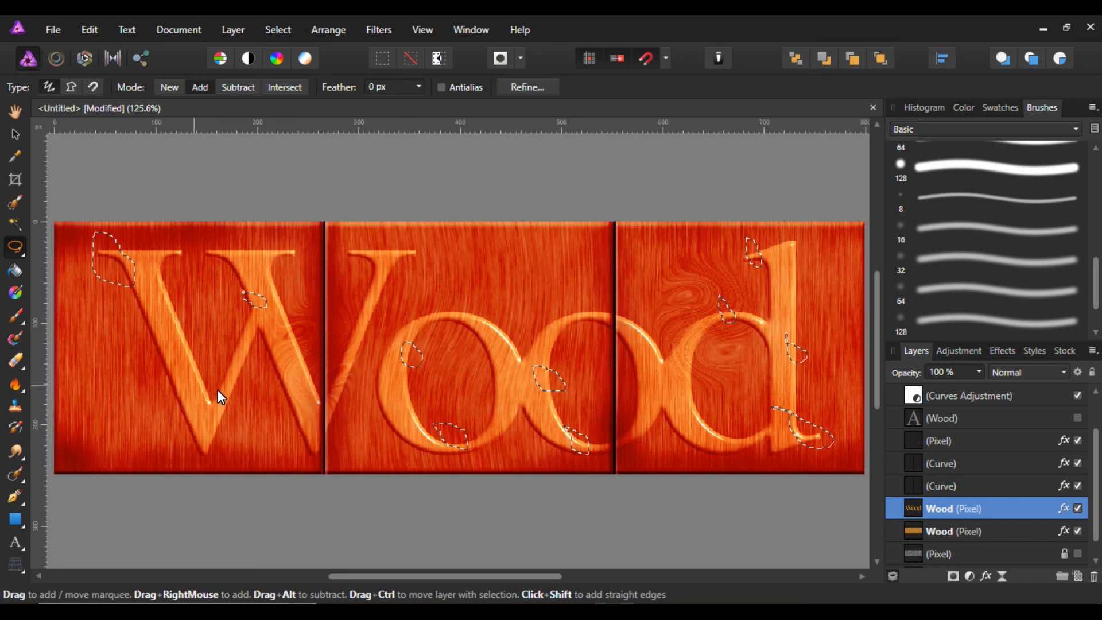
mouse_move(180, 418)
mouse_down()
mouse_move(206, 428)
mouse_move(206, 457)
mouse_move(180, 460)
mouse_move(178, 419)
mouse_up()
key(ctrl+j)
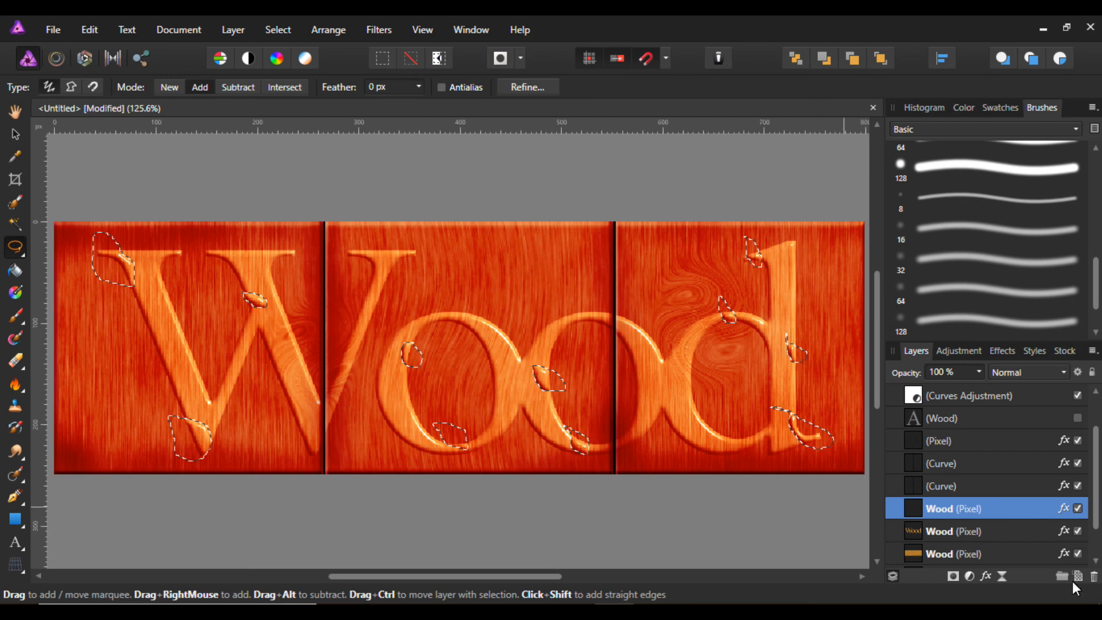
Delete the selected patches from the letter layer, and shift the duplicated pieces slightly right and up with a slight clockwise rotation
click(969, 529)
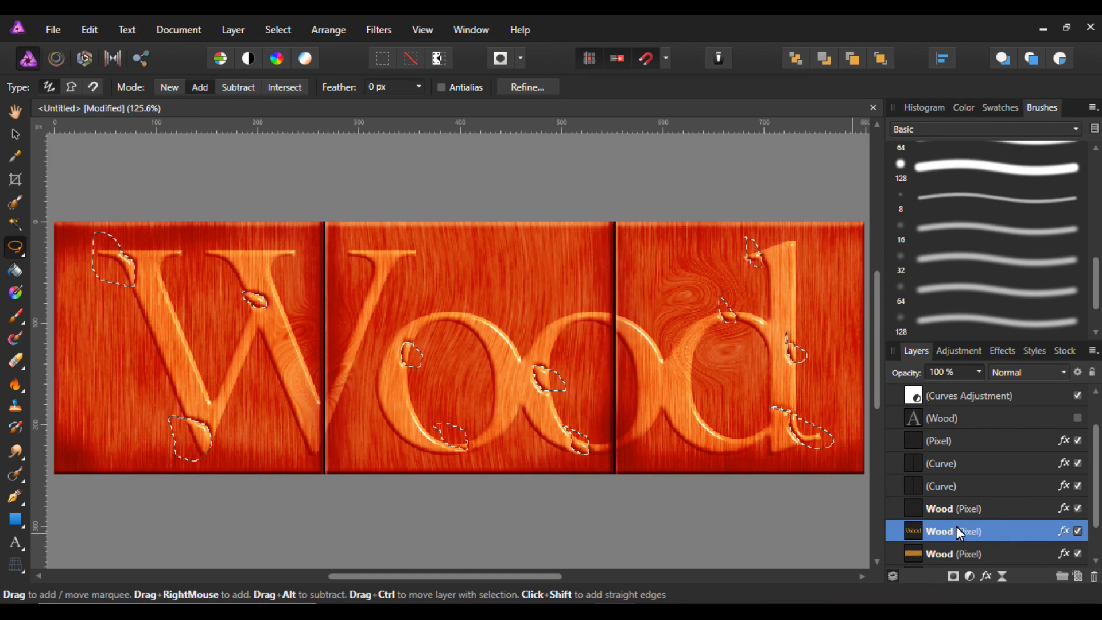
click(962, 512)
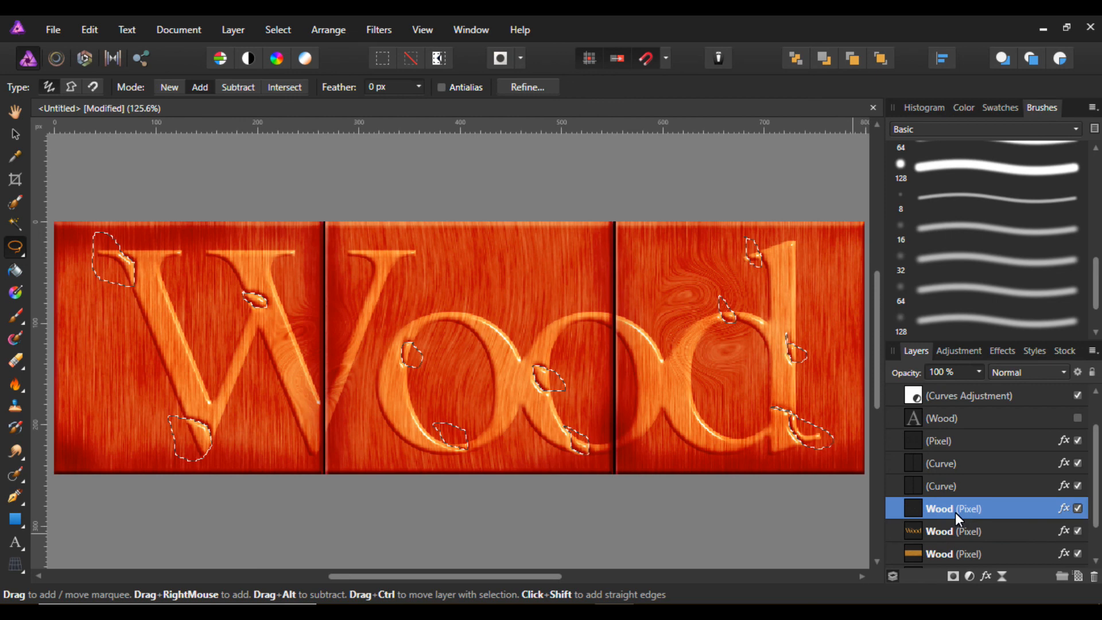
click(16, 134)
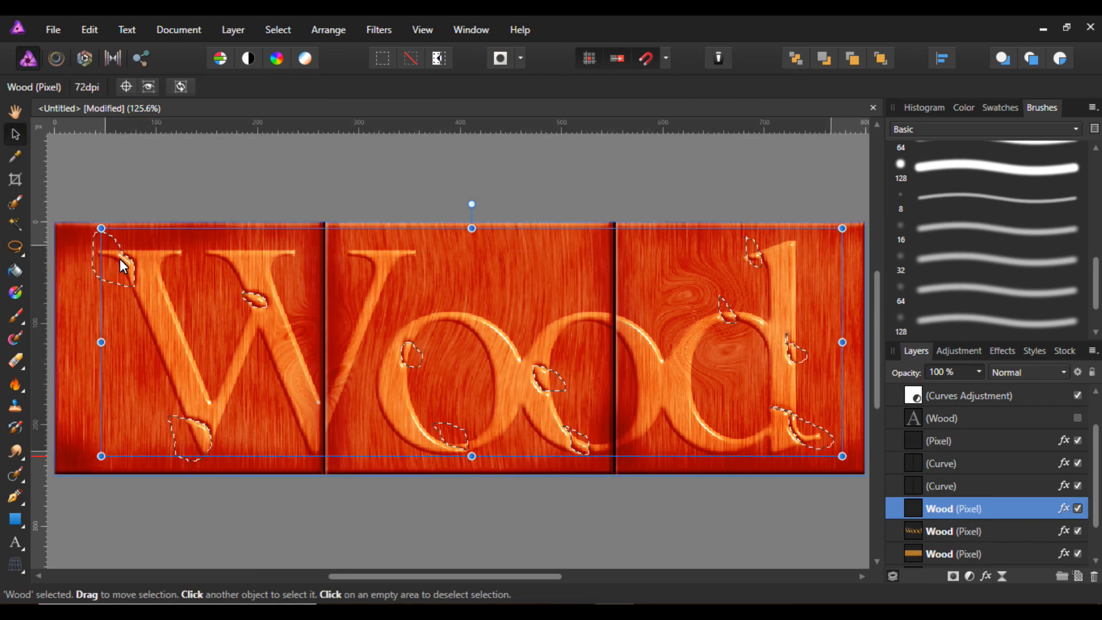
drag(120, 259, 130, 254)
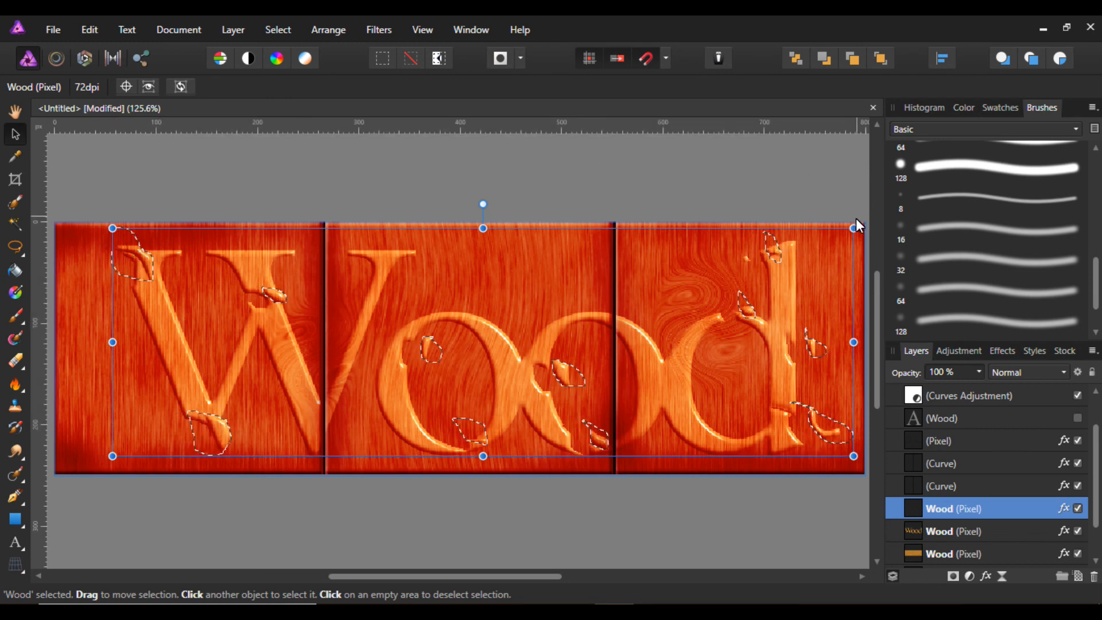
drag(859, 221, 864, 225)
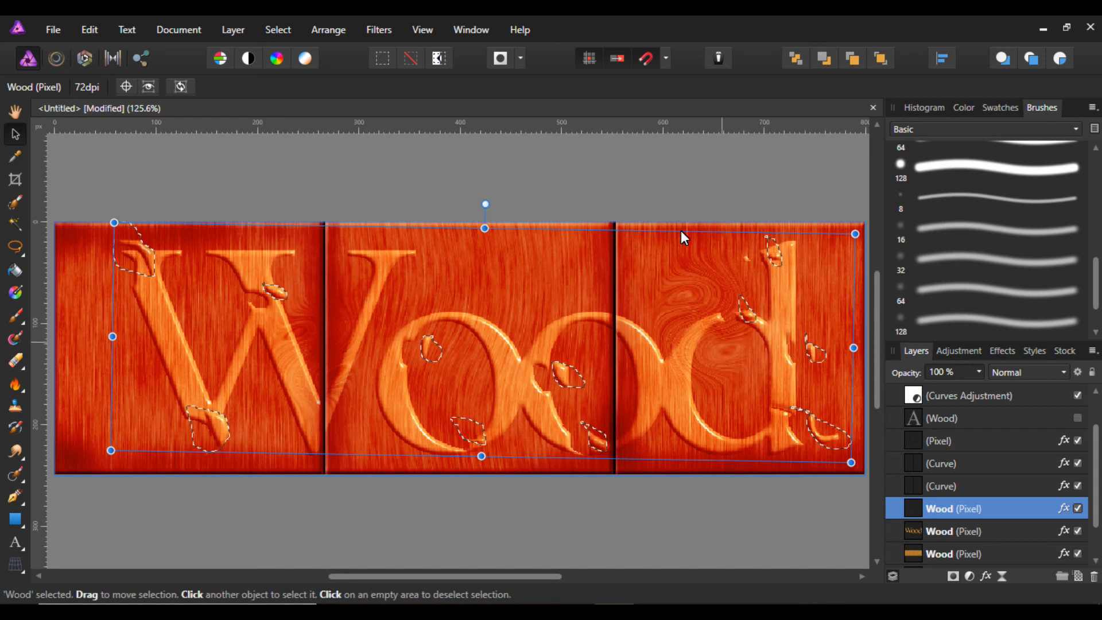
click(278, 29)
click(296, 65)
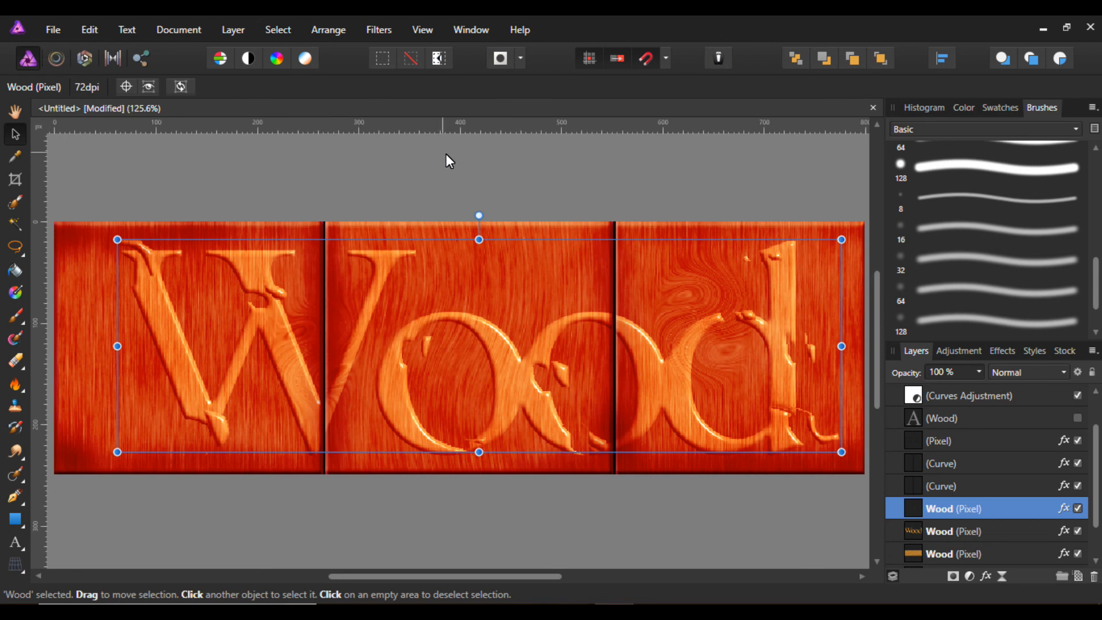
click(489, 171)
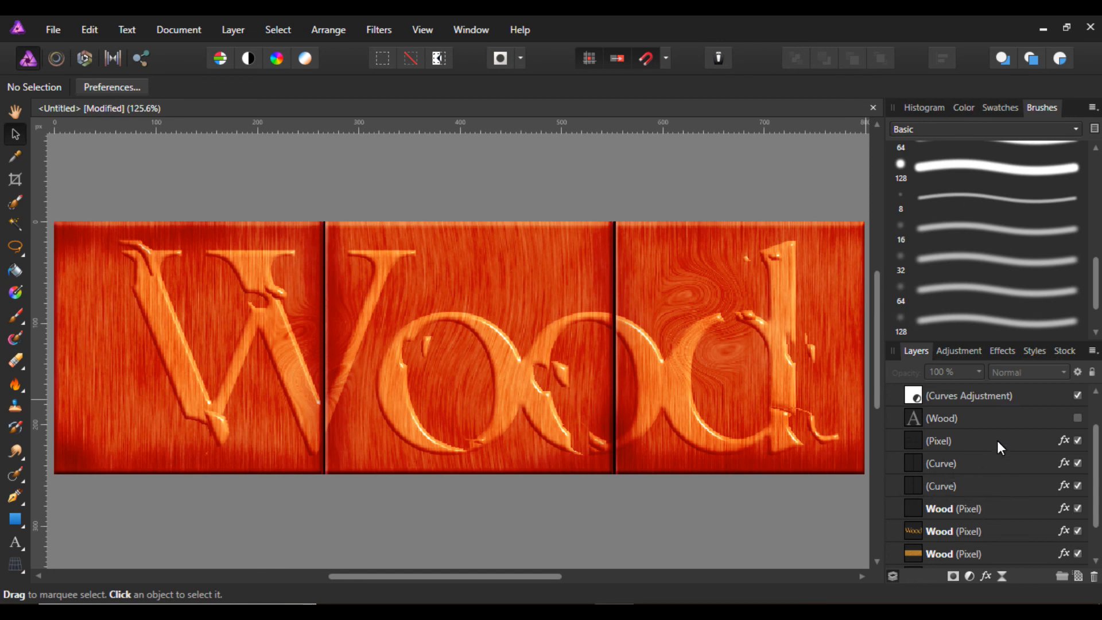
Show the black Wood text layer and move the letter-shaped Wood pixel layer directly above it
click(1077, 418)
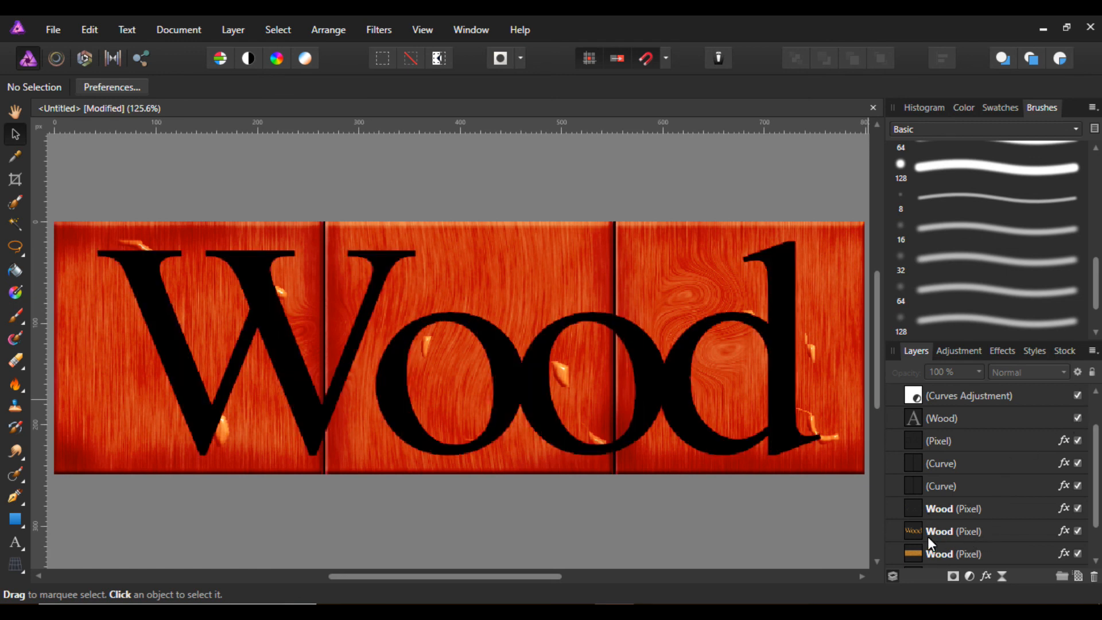
drag(924, 535, 920, 408)
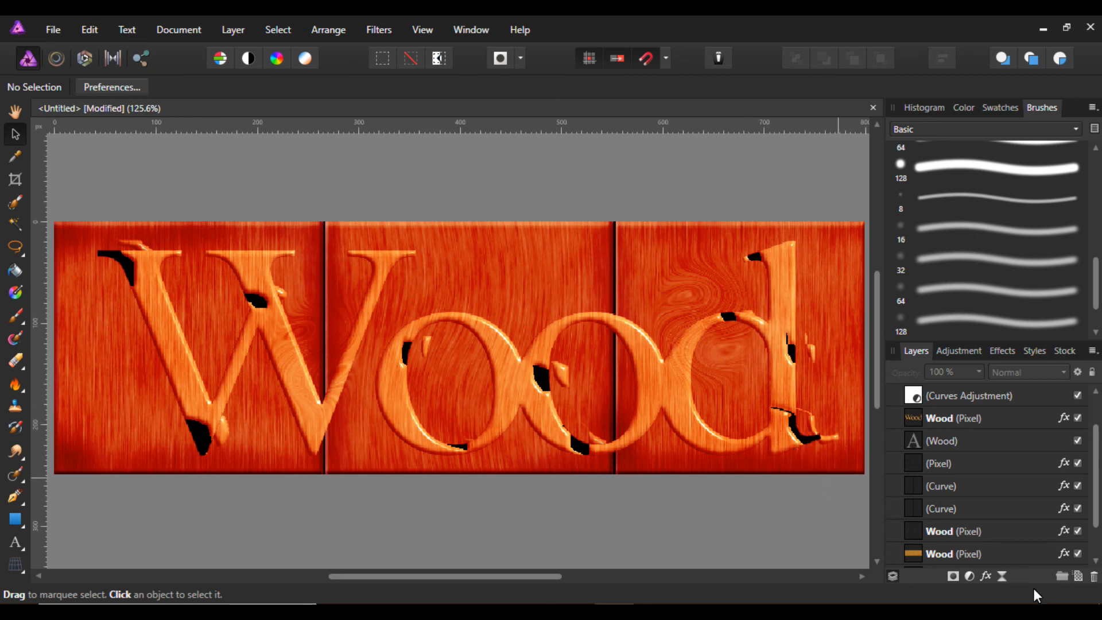
Lower the black Wood text layer's opacity to 69 %
click(959, 446)
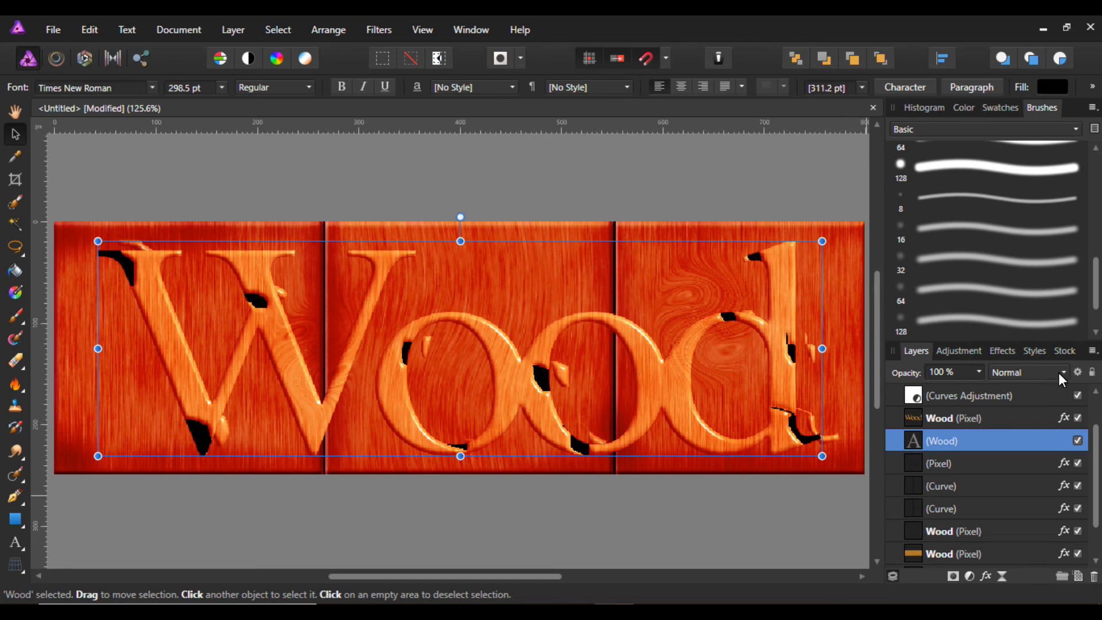
click(1061, 375)
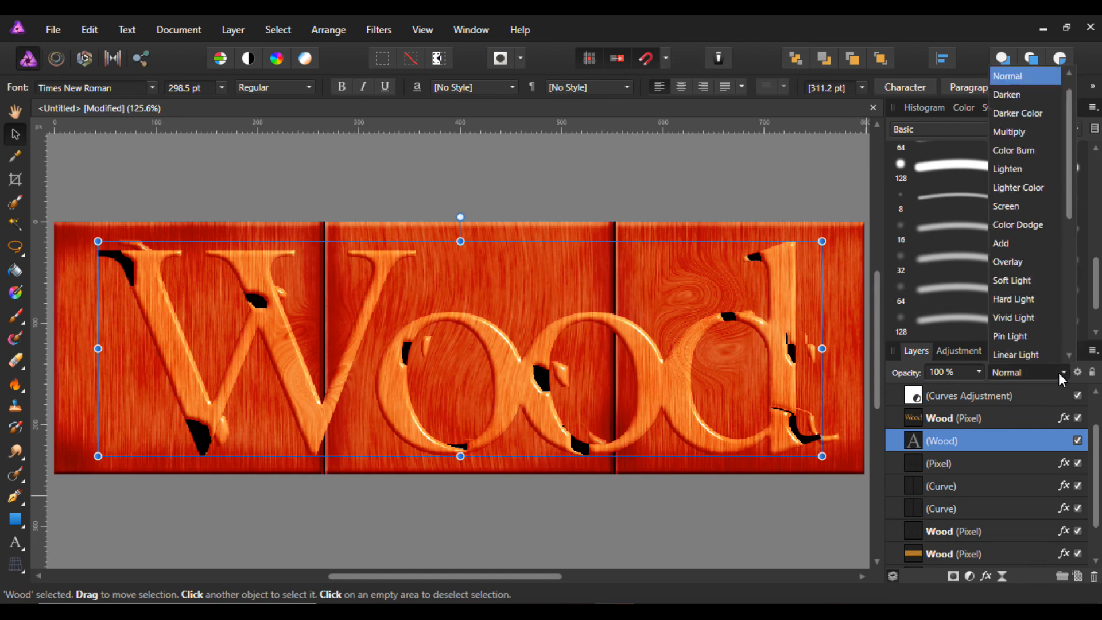
click(978, 372)
click(978, 372)
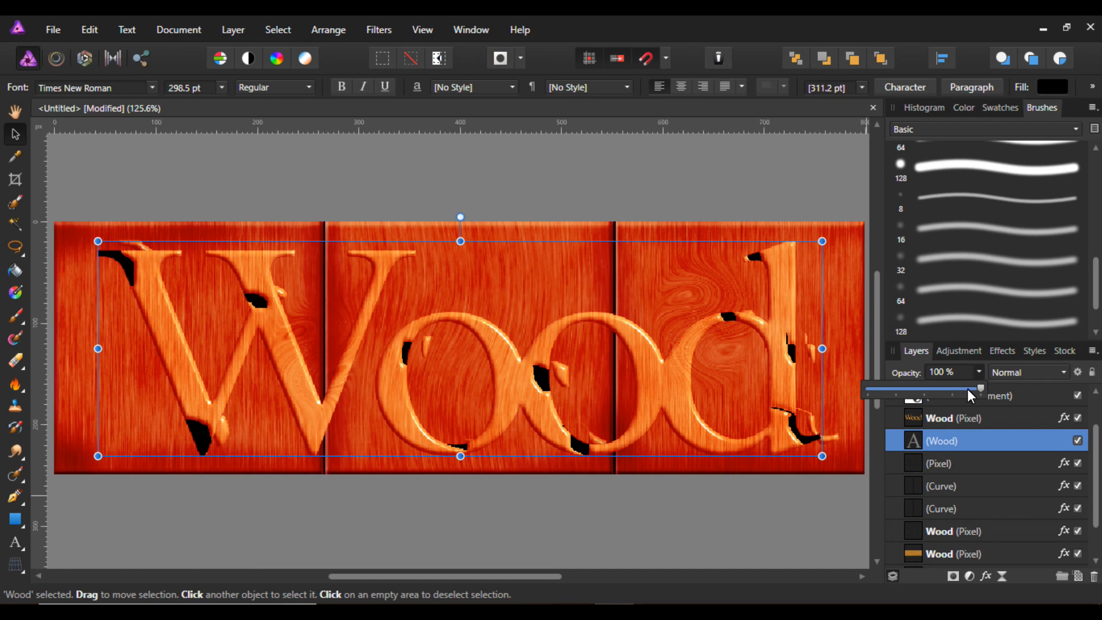
drag(981, 388, 942, 384)
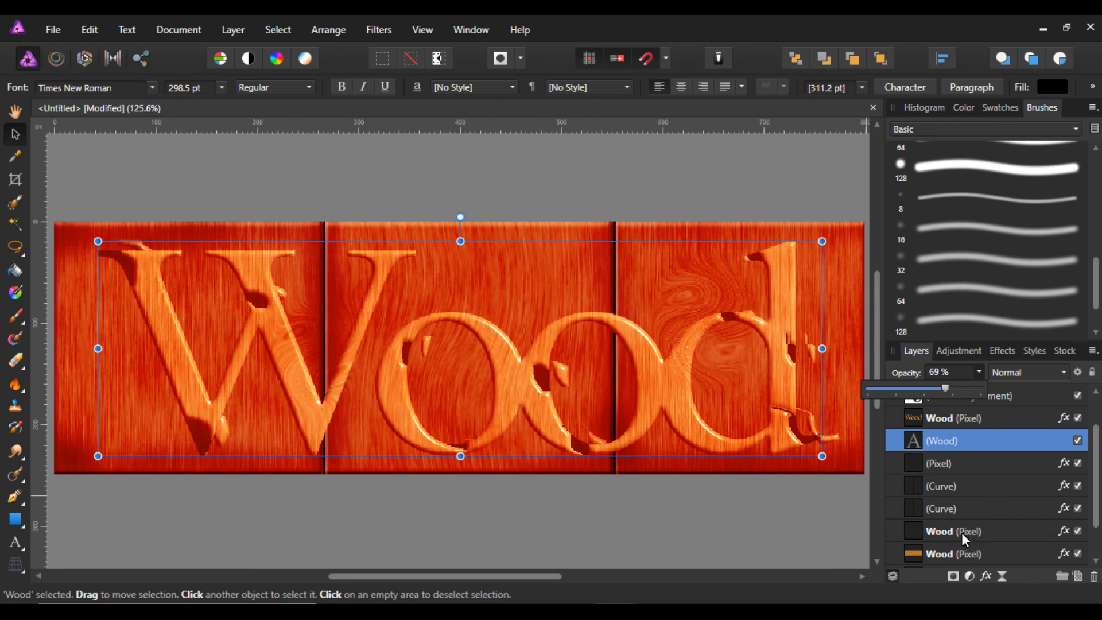
Add an outer shadow to the chipped-pieces layer with 60 % opacity, 7.2 px radius and 5.5 px offset
click(947, 534)
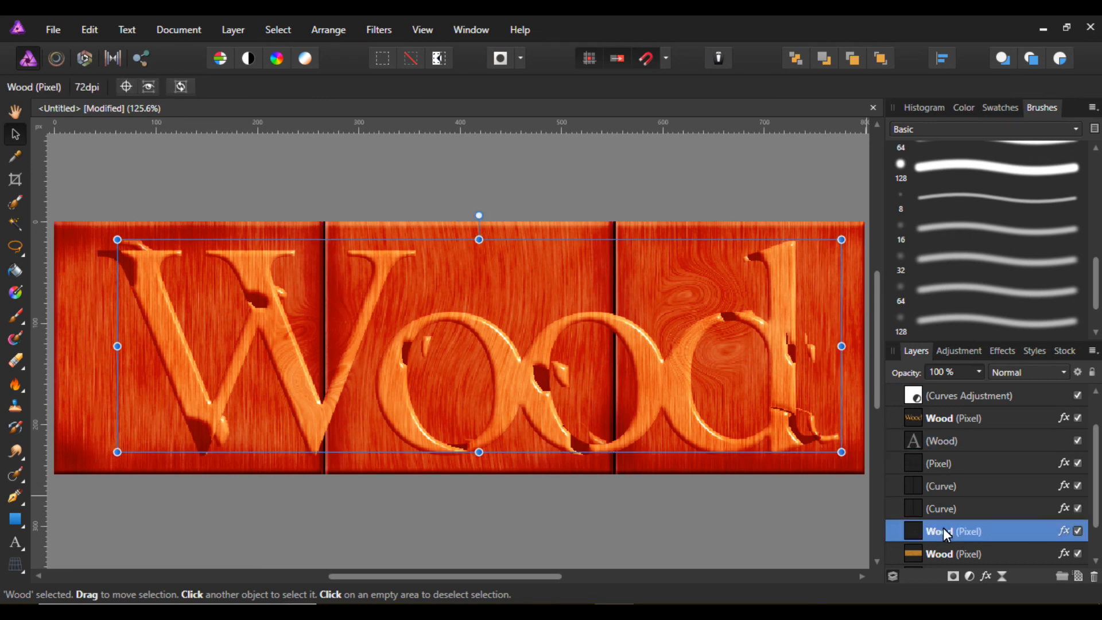
click(1065, 532)
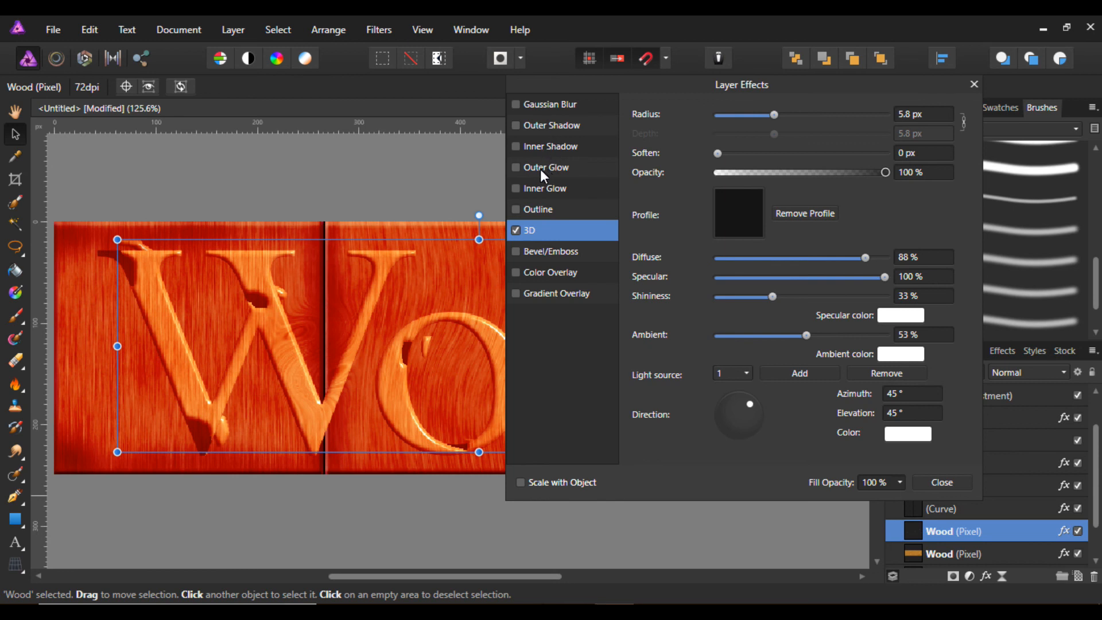
click(527, 126)
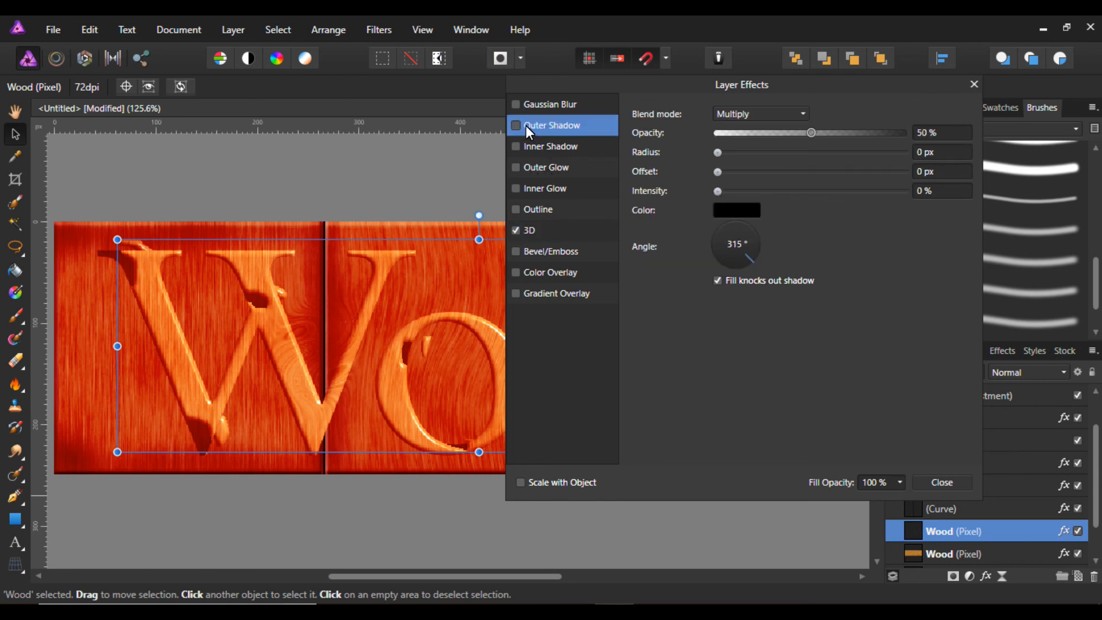
drag(814, 132, 834, 130)
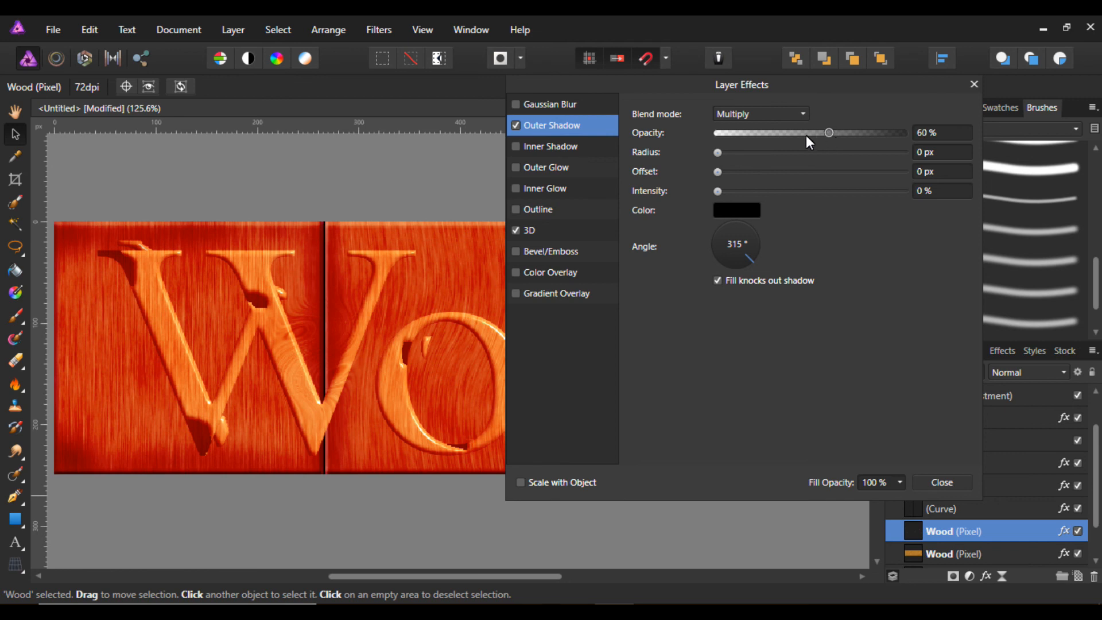
drag(718, 152, 780, 173)
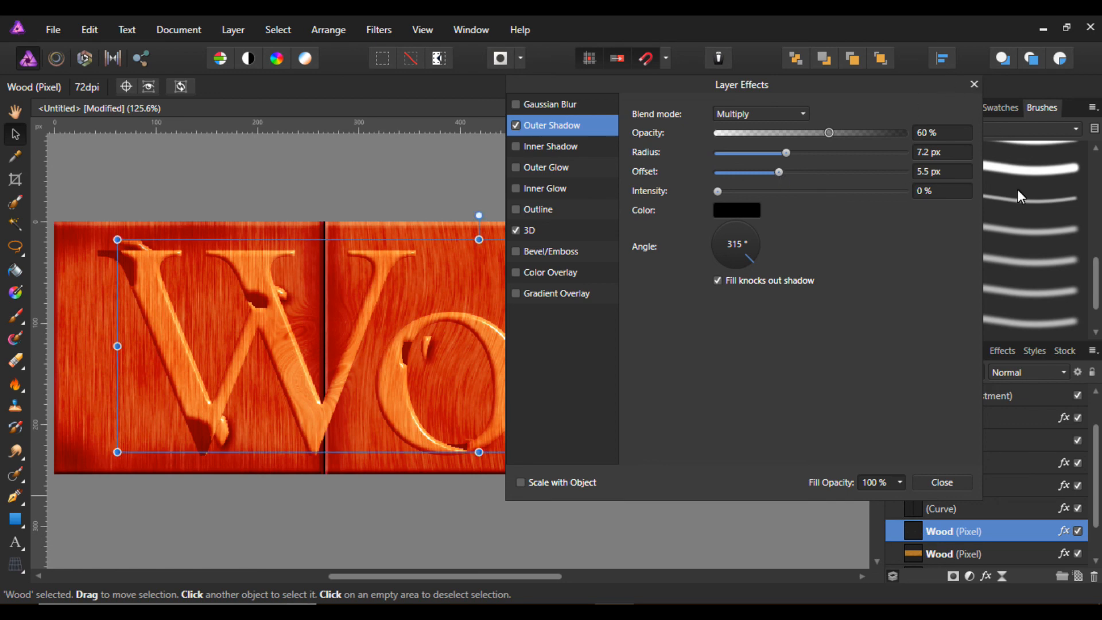
click(942, 488)
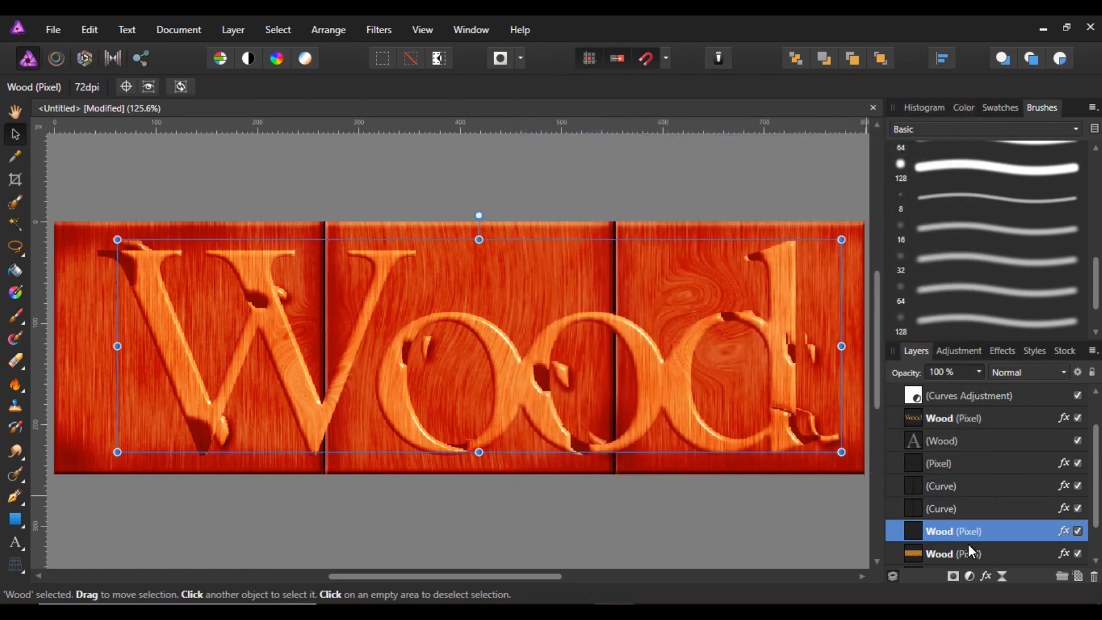
Rename the chipped-pieces layer as Chunks and move it directly above the letter-shaped Wood layer
double_click(931, 533)
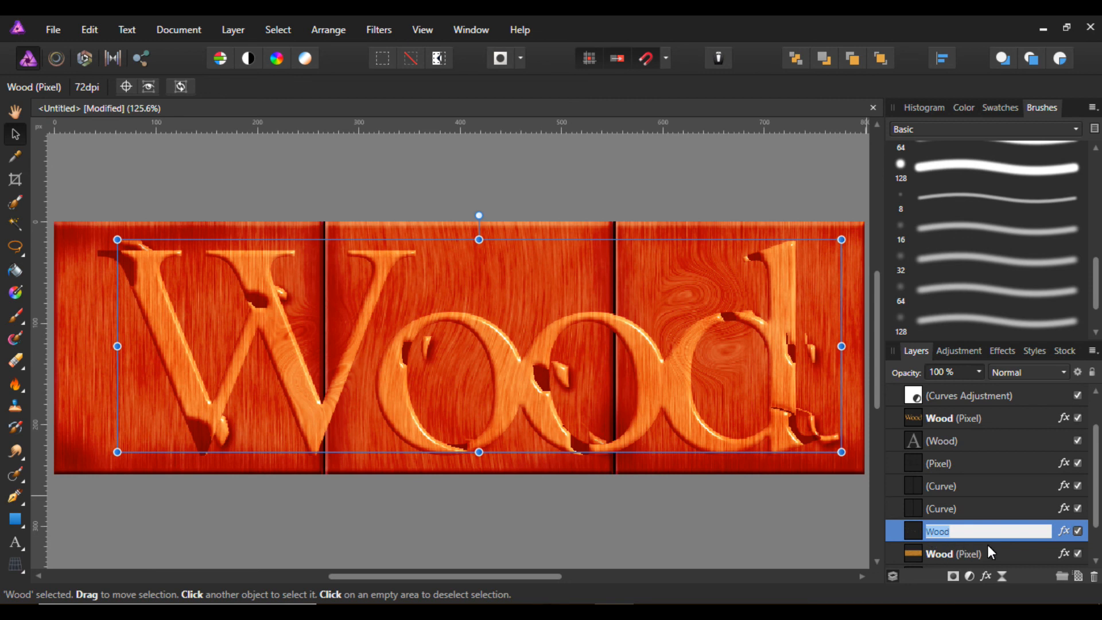
text(Chu)
text(nks)
drag(916, 534, 929, 412)
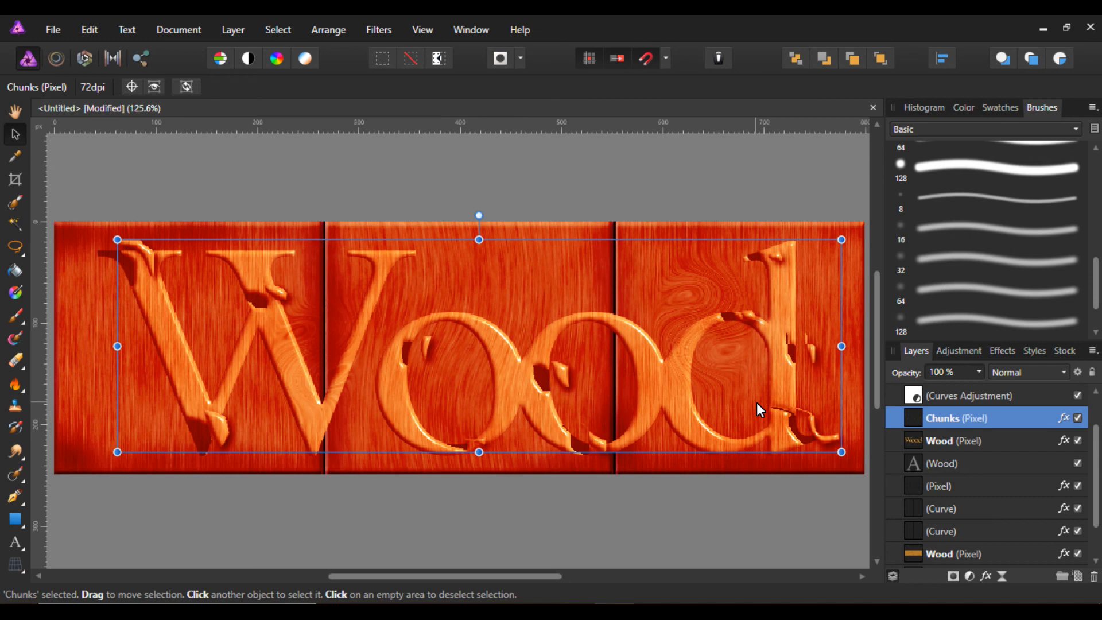
click(725, 166)
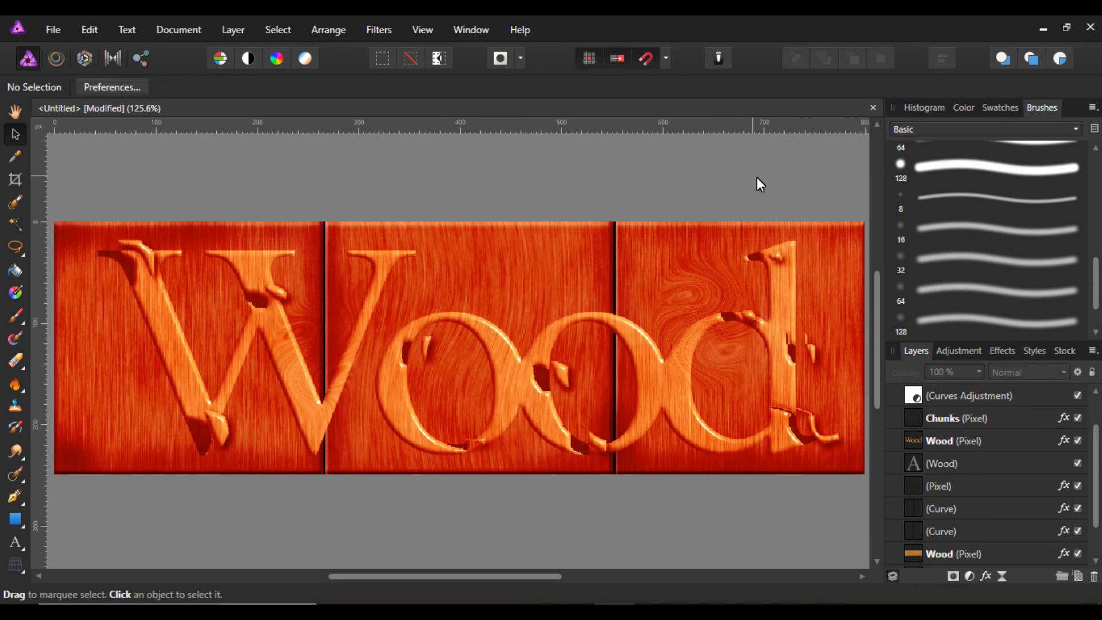